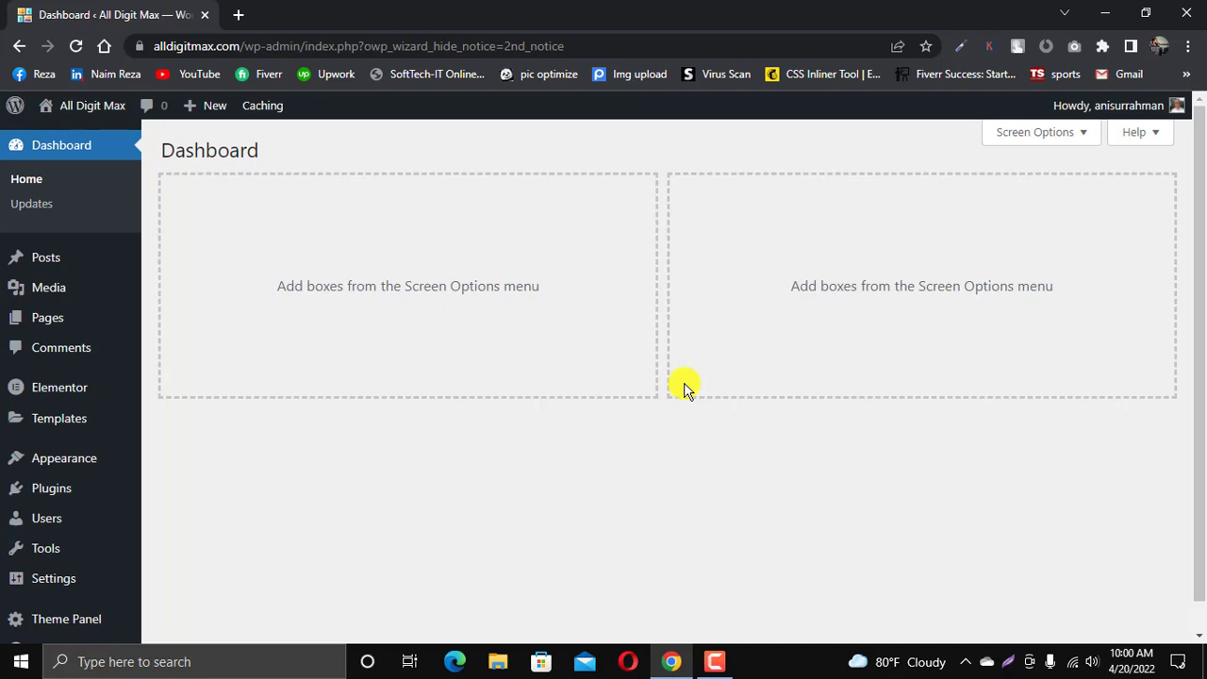
Step: Create a new page titled "Practice" and publish it
{"action": "mouse_move", "coordinate": [74, 314]}
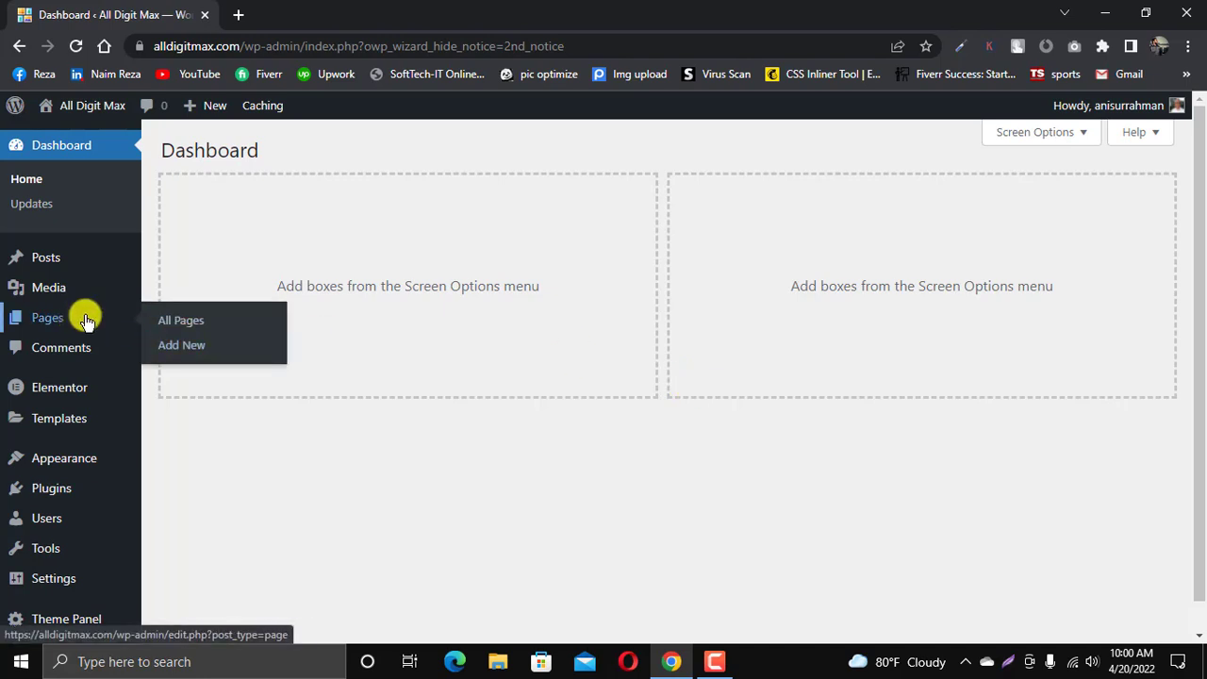
{"action": "left_click", "coordinate": [183, 345]}
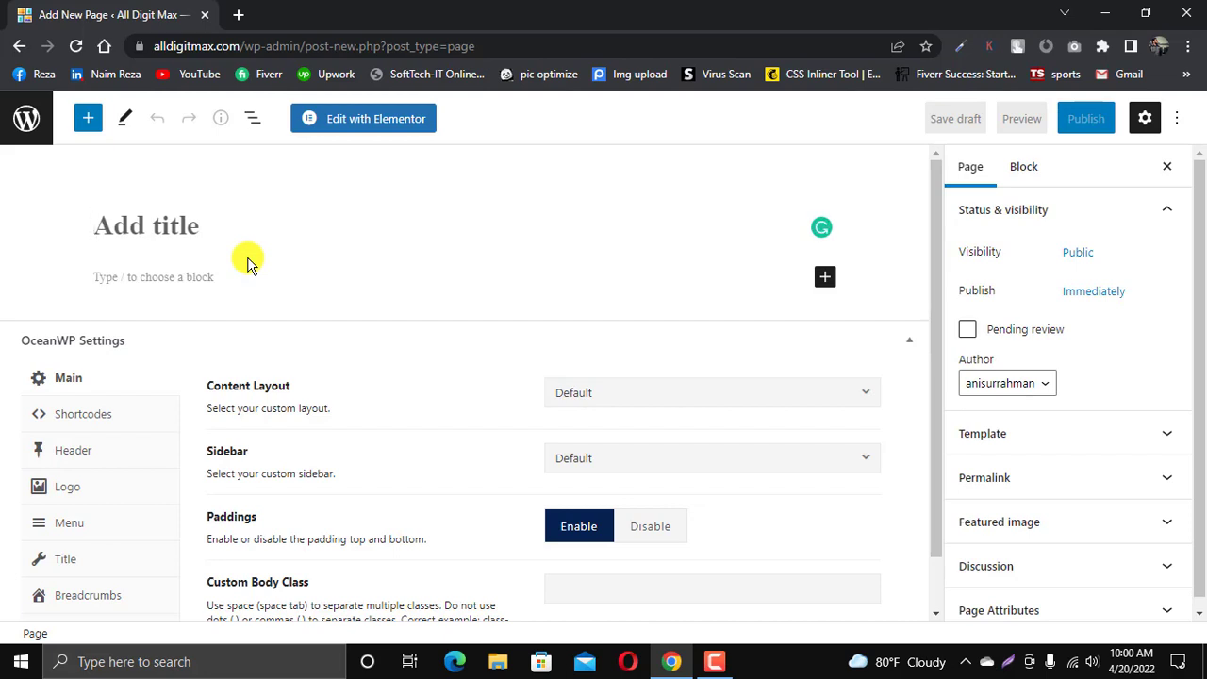
{"action": "type", "text": "Practice"}
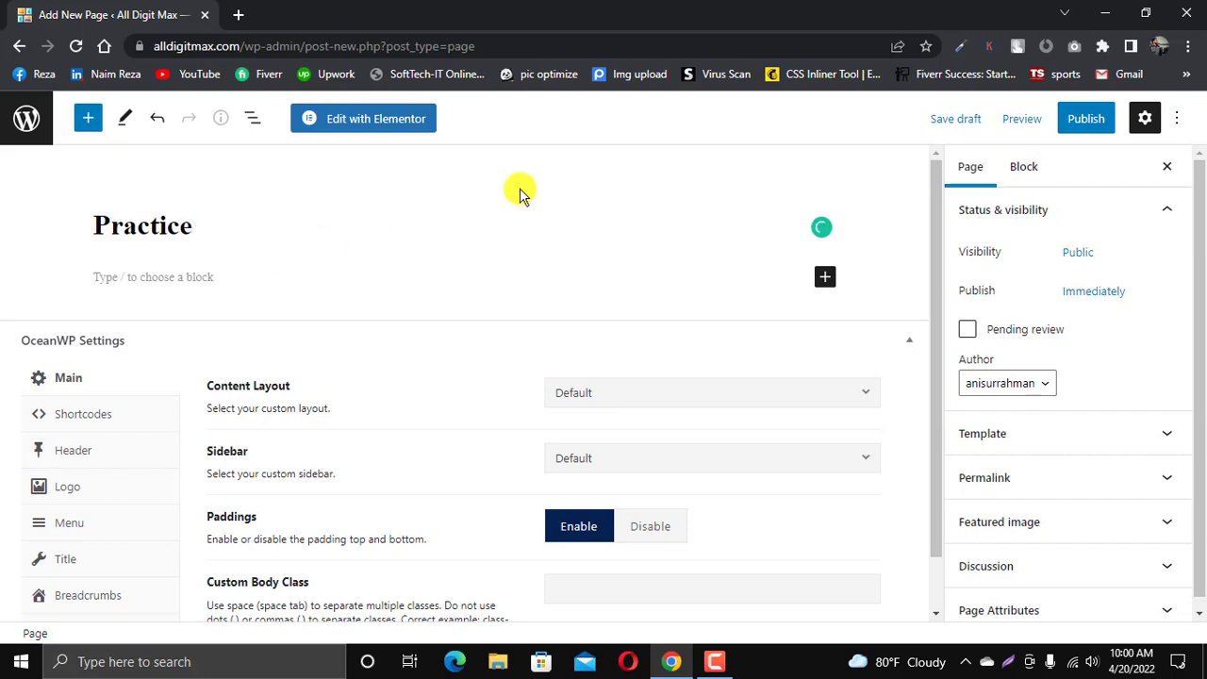
{"action": "left_click", "coordinate": [1078, 120]}
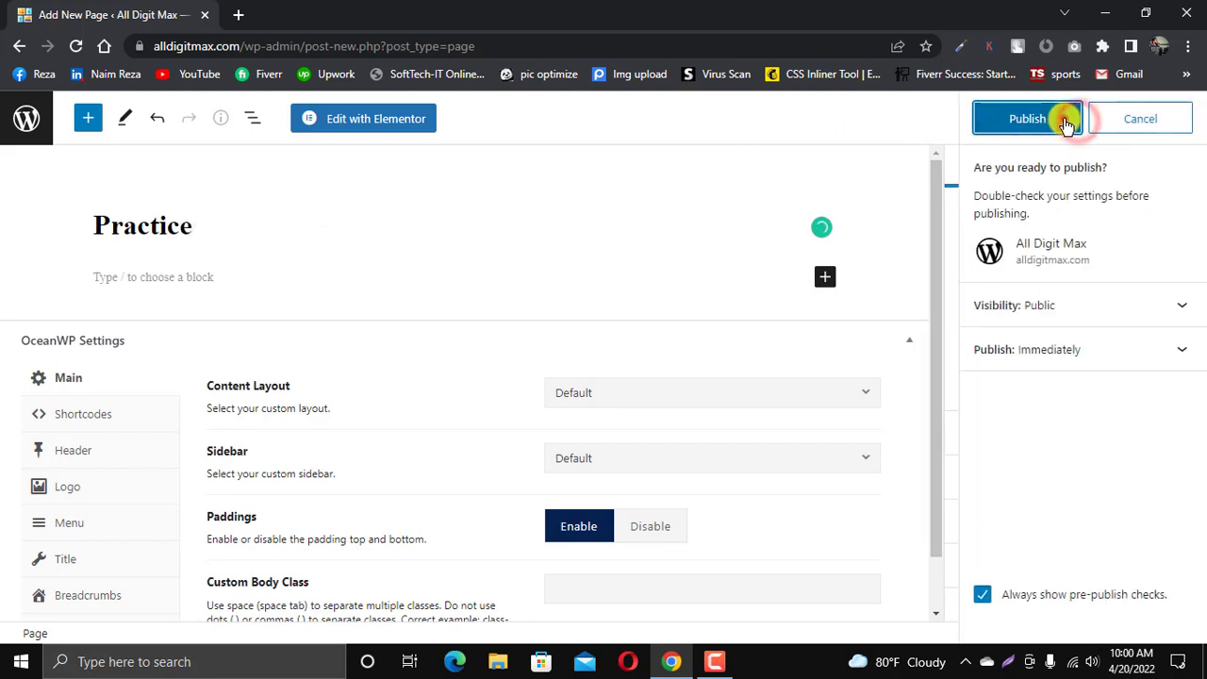
{"action": "left_click", "coordinate": [1067, 118]}
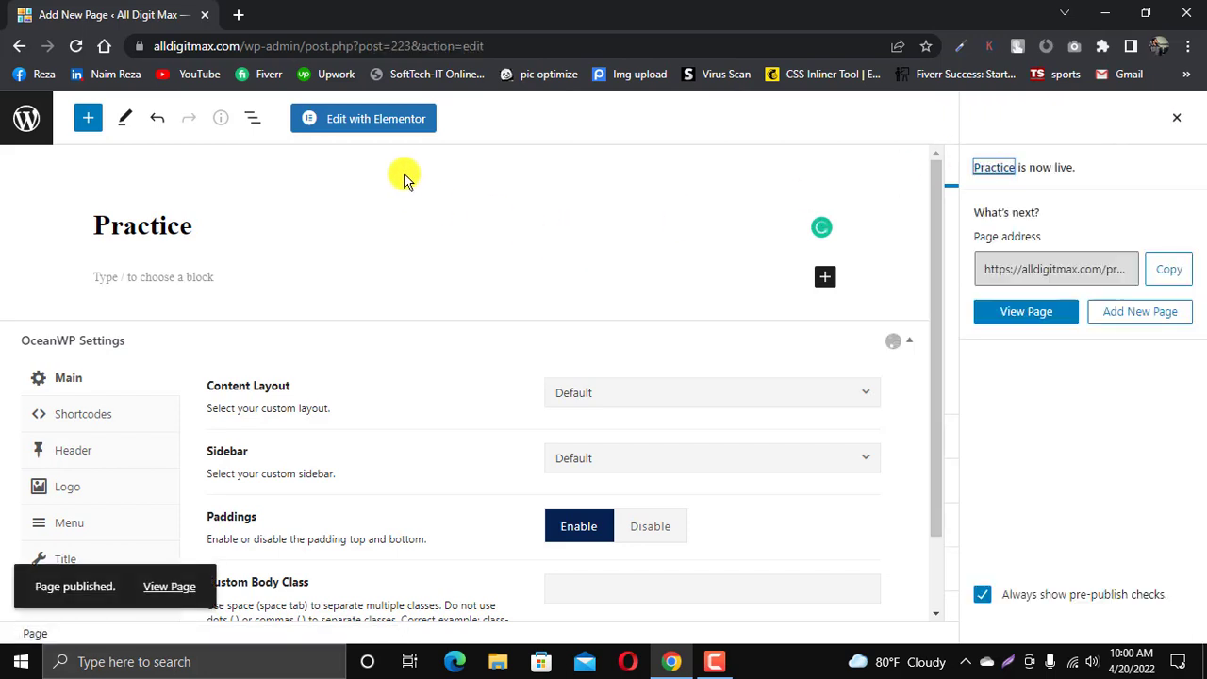
Step: Open the Practice page in the Elementor editor and look at the section structures on offer without adding one
{"action": "left_click", "coordinate": [385, 129]}
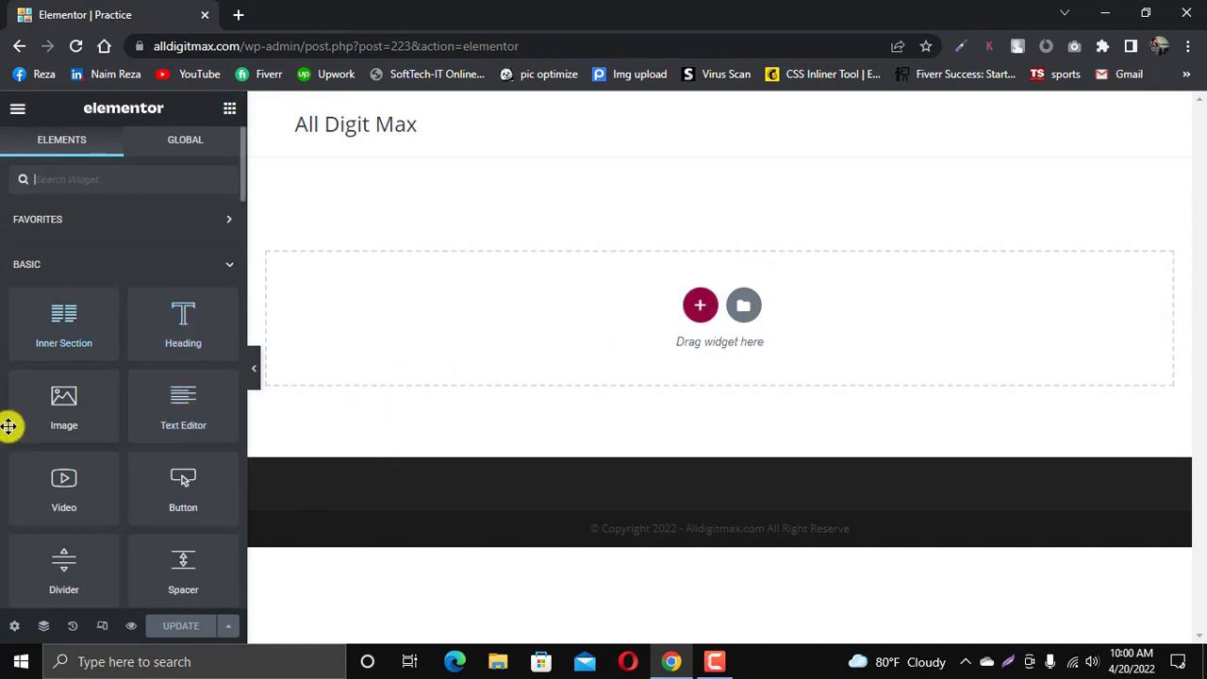
{"action": "scroll", "coordinate": [37, 419], "scroll_direction": "down", "scroll_amount": 5}
{"action": "scroll", "coordinate": [67, 412], "scroll_direction": "up", "scroll_amount": 5}
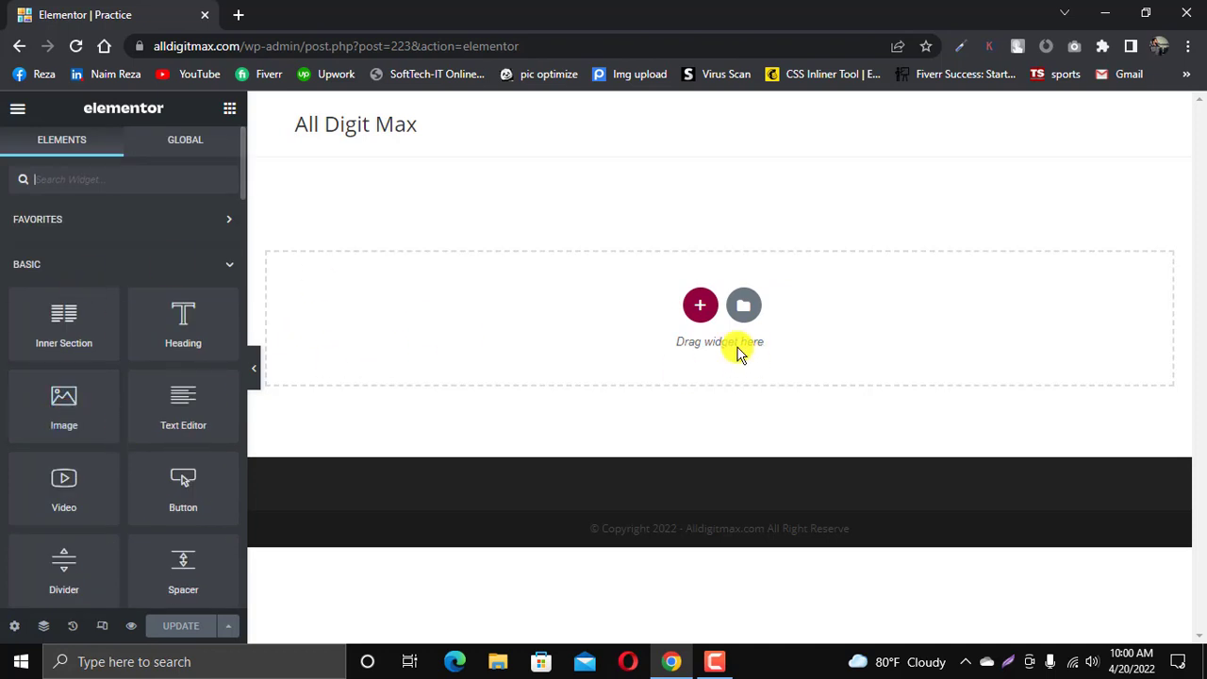
{"action": "left_click", "coordinate": [693, 311]}
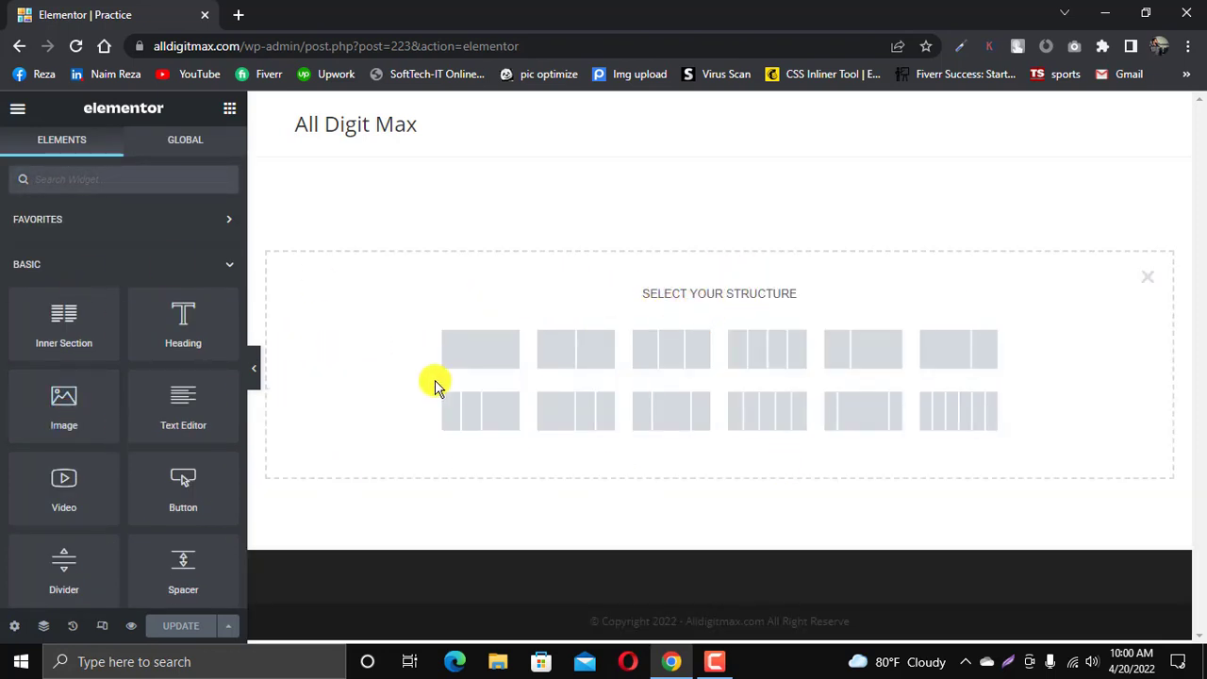
{"action": "left_click", "coordinate": [1151, 281]}
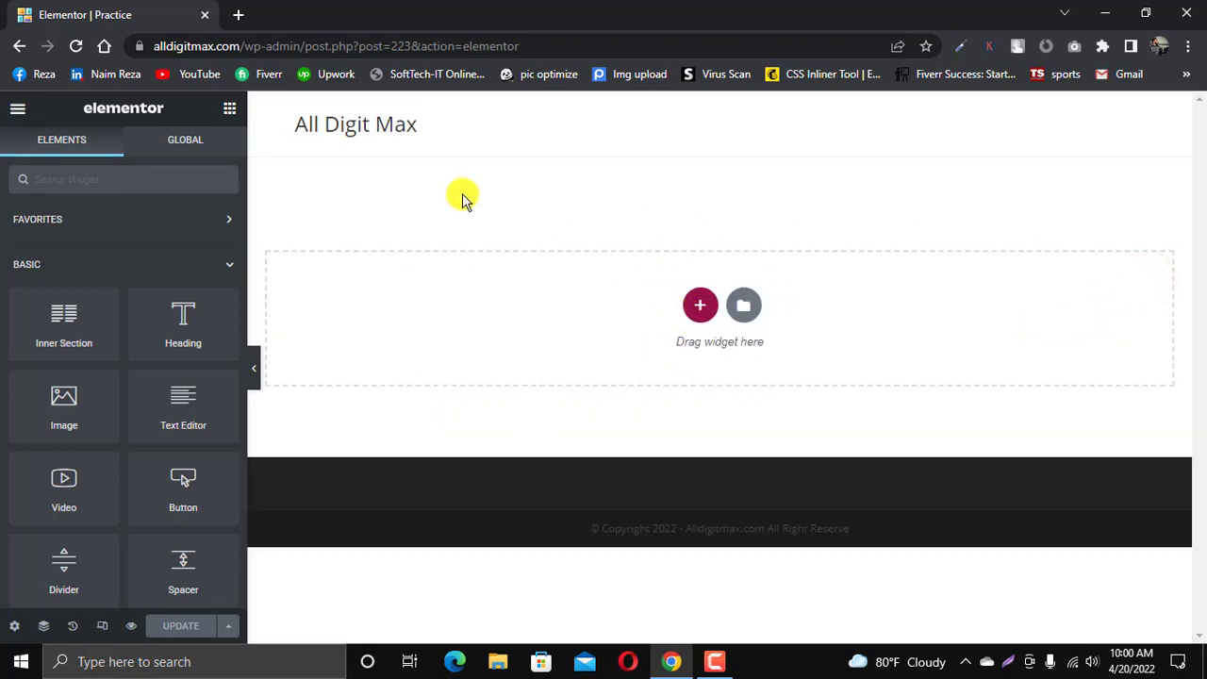
Step: Load alldigitmax.com in a new browser tab and go to its WordPress dashboard
{"action": "left_click", "coordinate": [238, 17]}
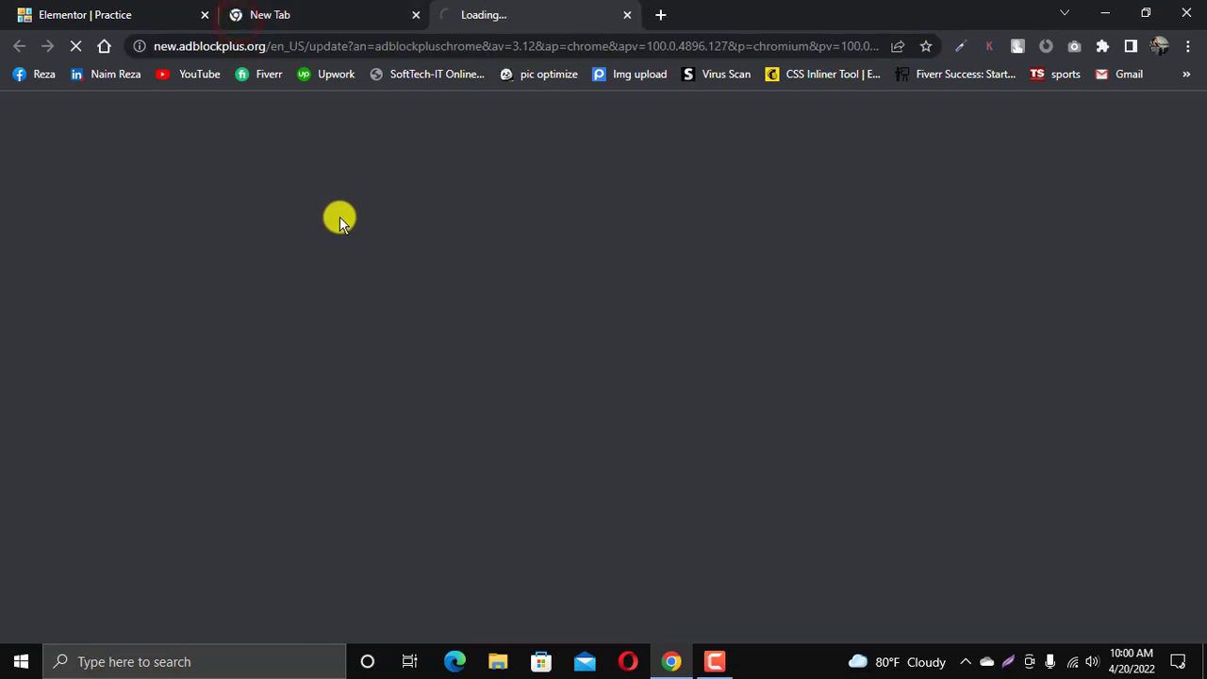
{"action": "left_click", "coordinate": [626, 14]}
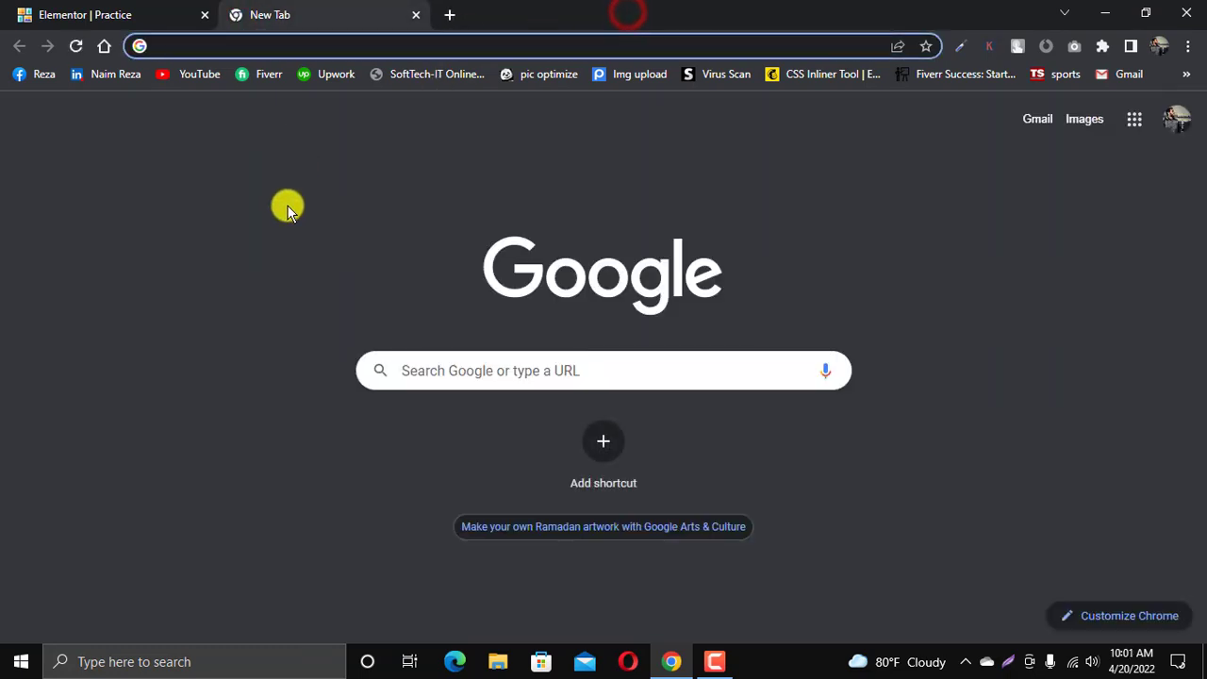
{"action": "type", "text": "a"}
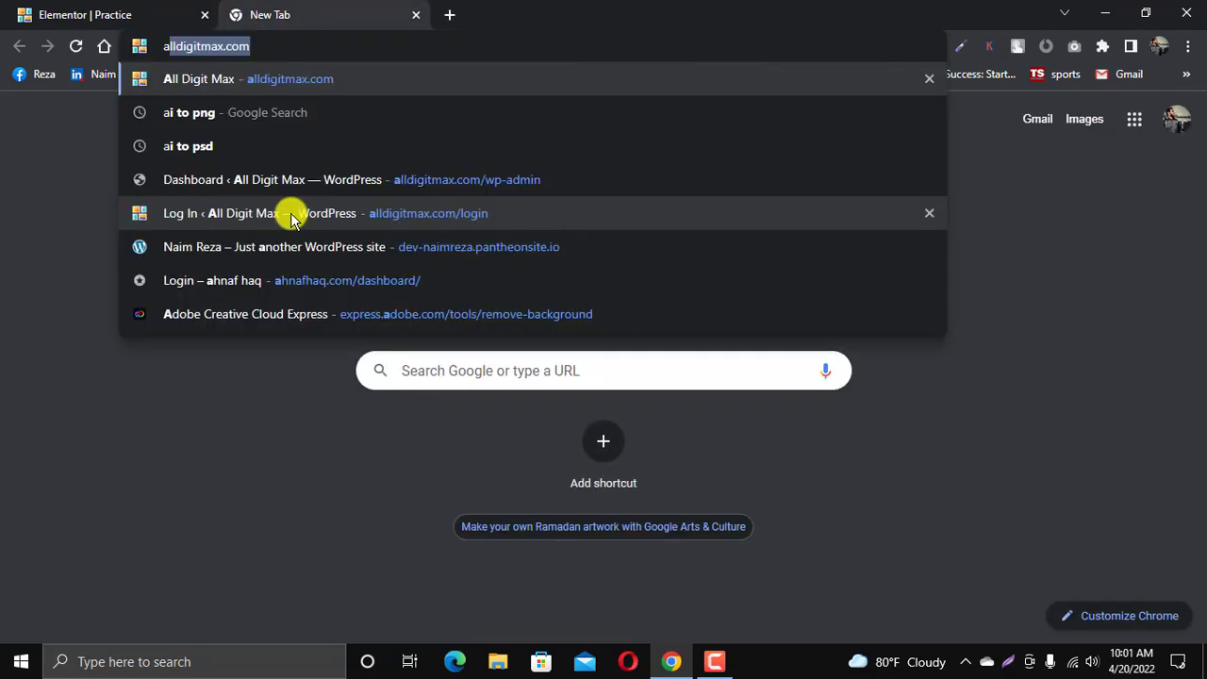
{"action": "type", "text": "l"}
{"action": "key", "text": "Return"}
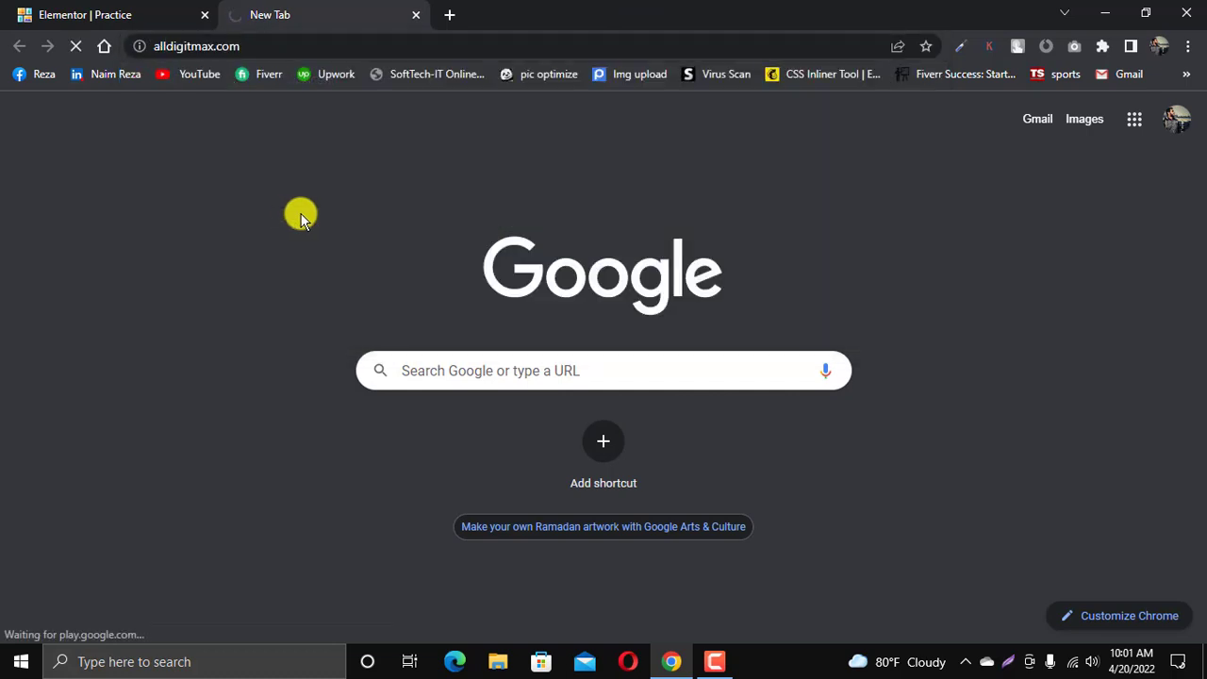
{"action": "left_click", "coordinate": [124, 12]}
{"action": "left_click", "coordinate": [289, 14]}
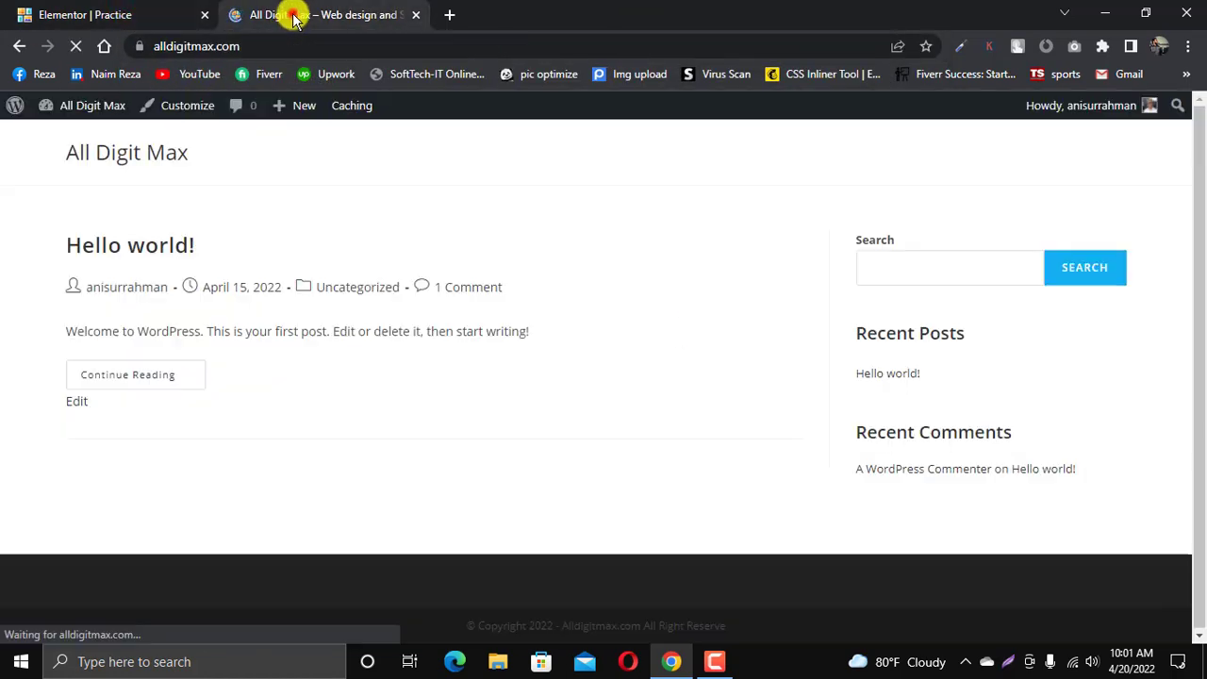
{"action": "mouse_move", "coordinate": [81, 107]}
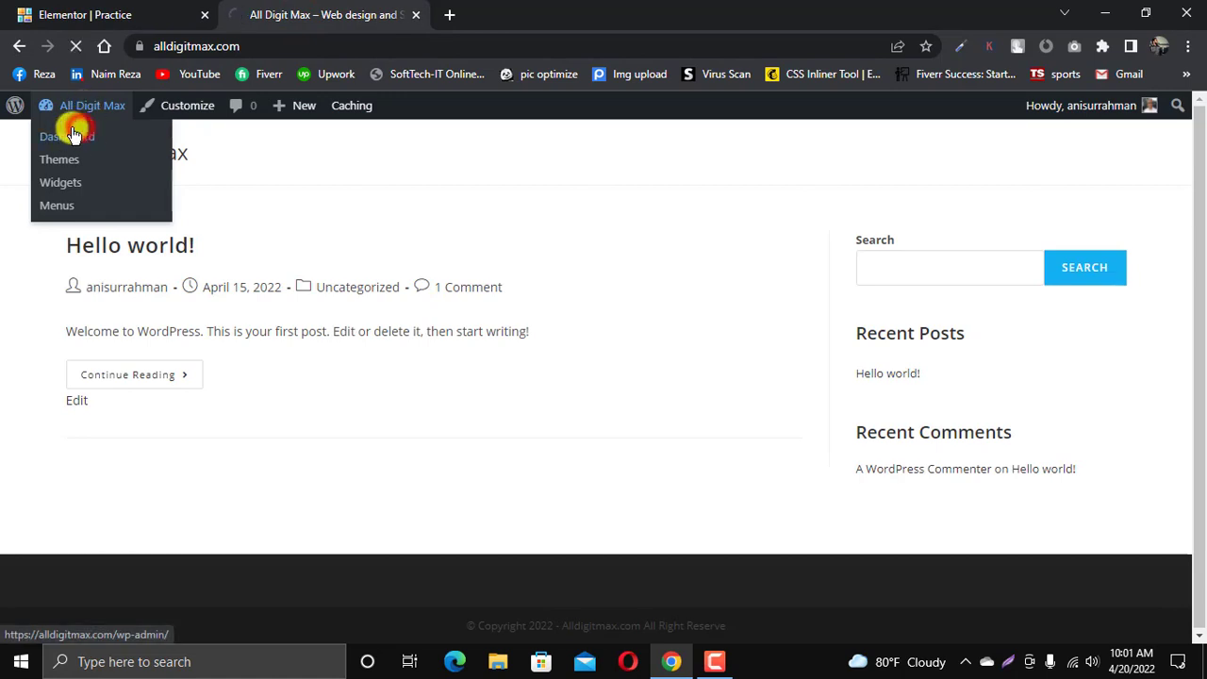
{"action": "left_click", "coordinate": [68, 140]}
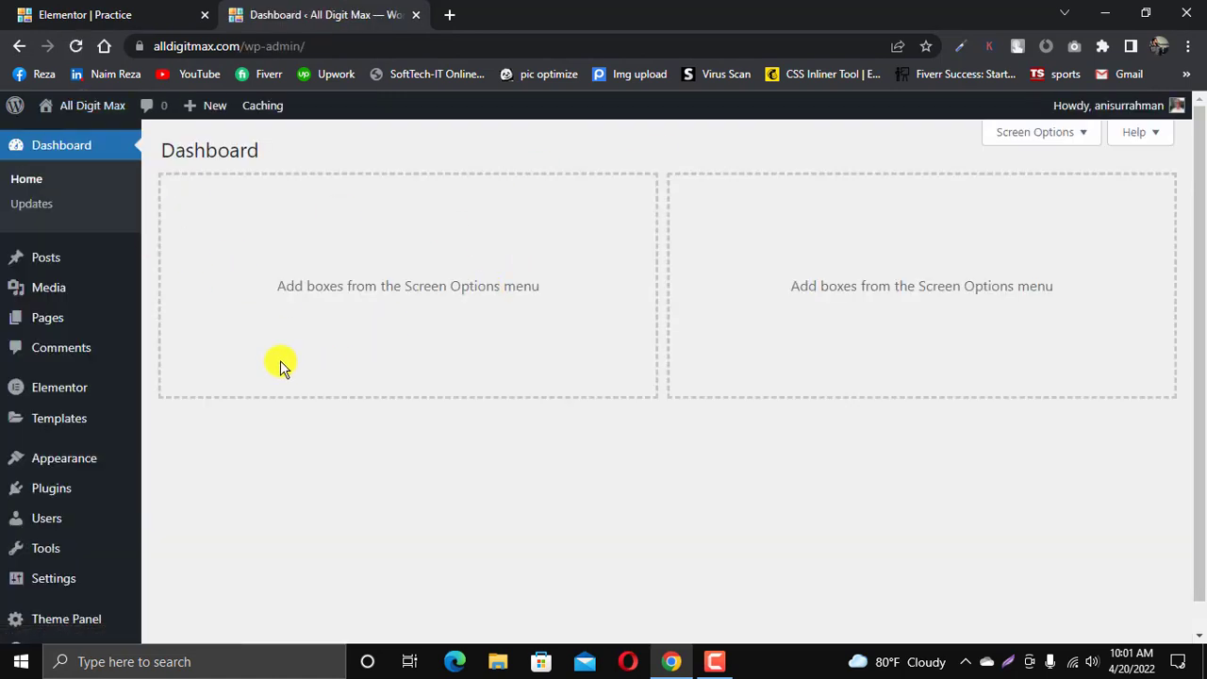
Step: Open the Experiments section of the Elementor settings and find the Flexbox Container feature
{"action": "scroll", "coordinate": [88, 392], "scroll_direction": "down", "scroll_amount": 1}
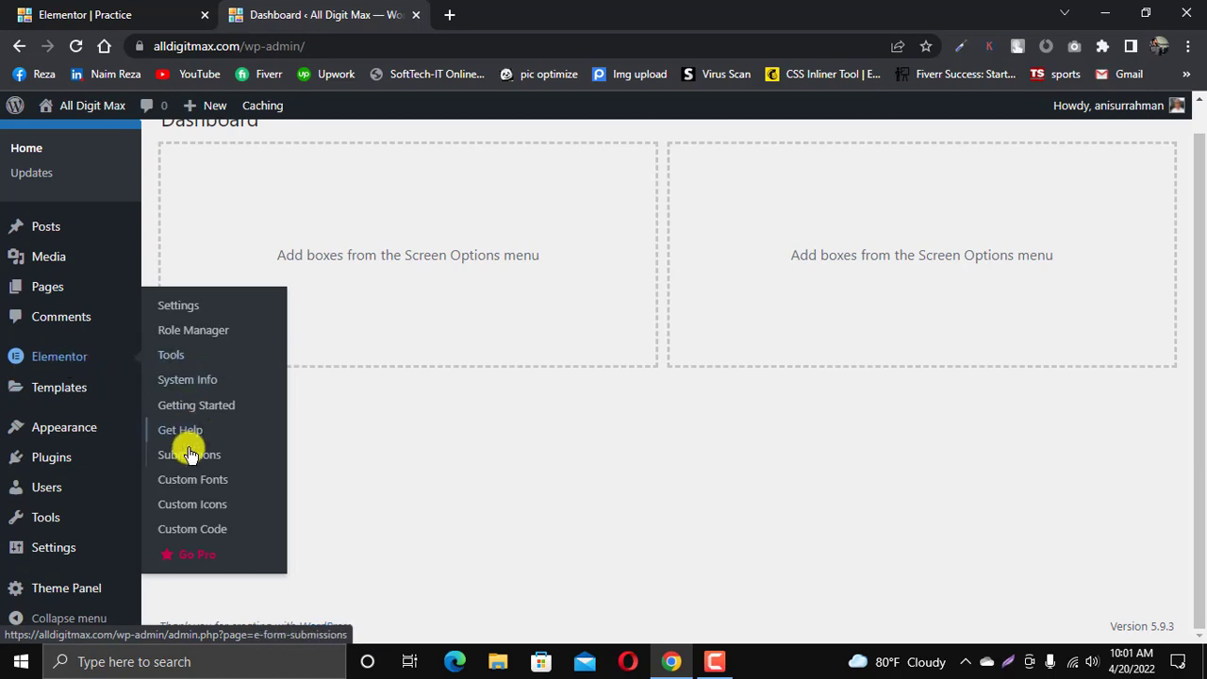
{"action": "left_click", "coordinate": [178, 304]}
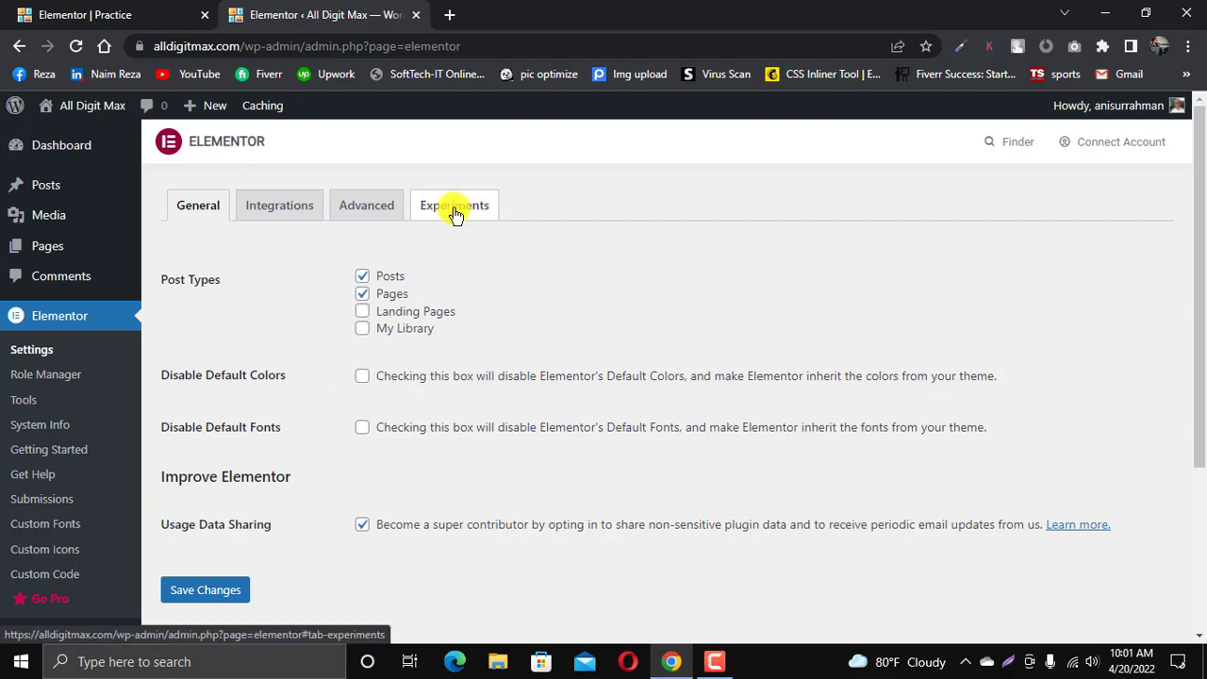
{"action": "left_click", "coordinate": [455, 214]}
{"action": "scroll", "coordinate": [539, 372], "scroll_direction": "down", "scroll_amount": 6}
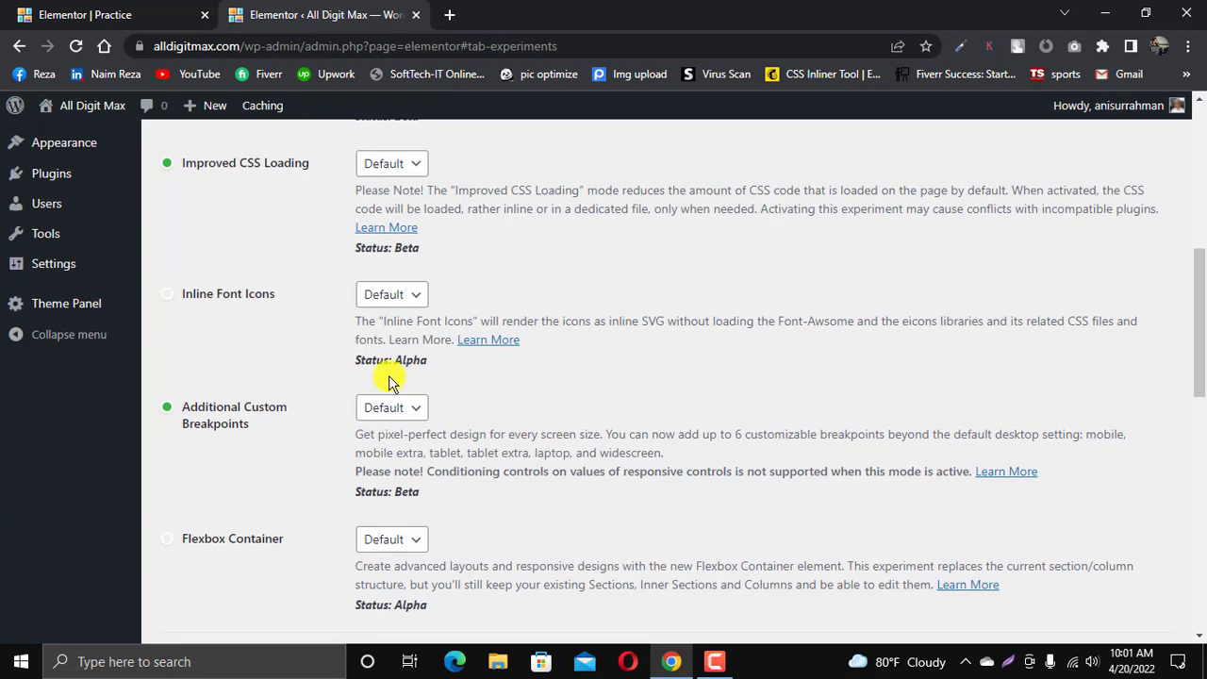
{"action": "scroll", "coordinate": [390, 380], "scroll_direction": "down", "scroll_amount": 3}
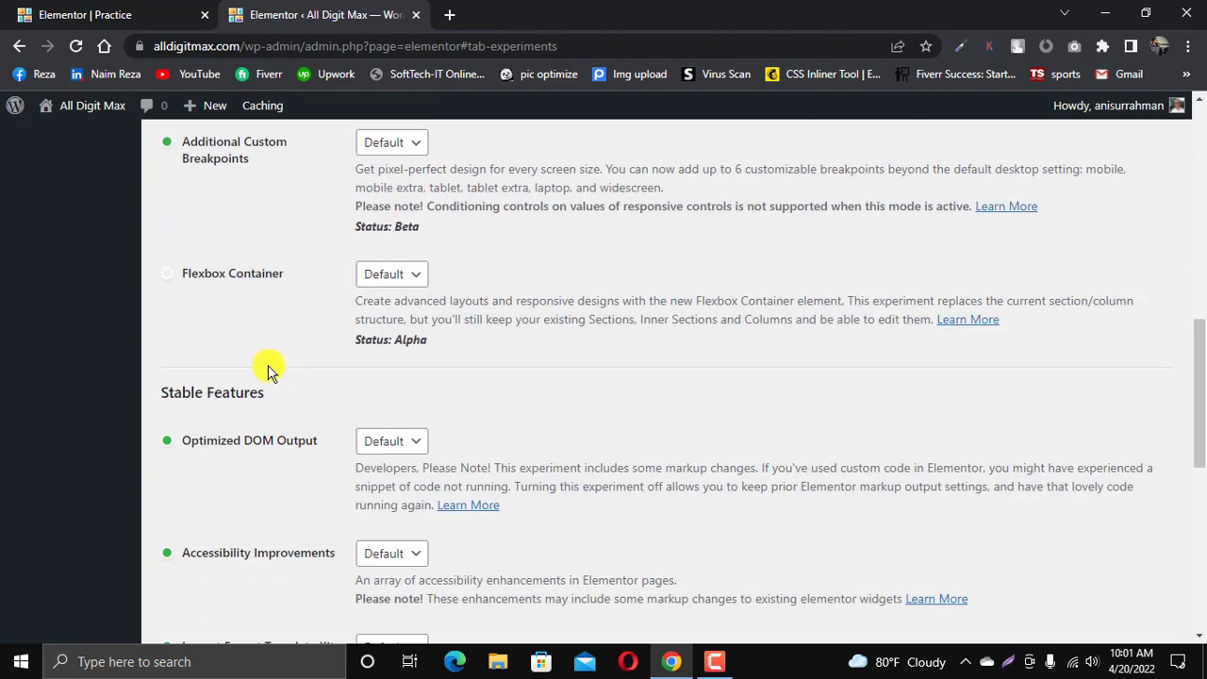
{"action": "scroll", "coordinate": [269, 368], "scroll_direction": "down", "scroll_amount": 3}
{"action": "scroll", "coordinate": [250, 321], "scroll_direction": "up", "scroll_amount": 3}
Step: Set the Flexbox Container experiment to Active and save the settings
{"action": "left_click", "coordinate": [392, 279]}
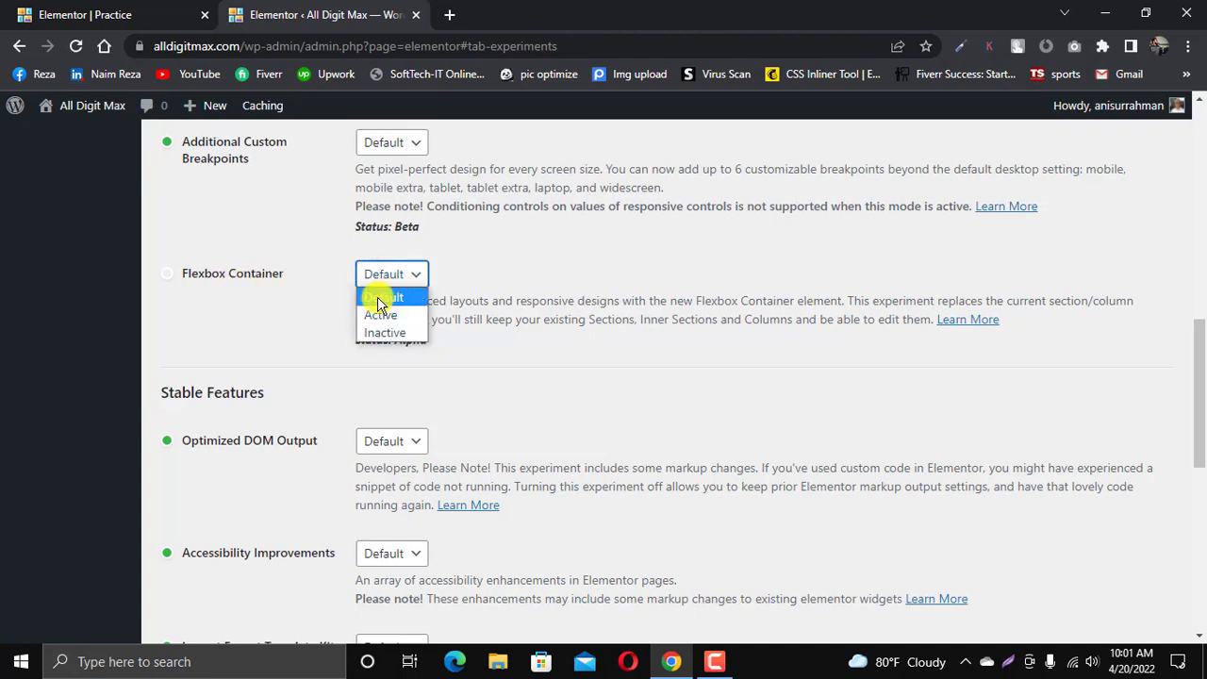
{"action": "left_click", "coordinate": [375, 317]}
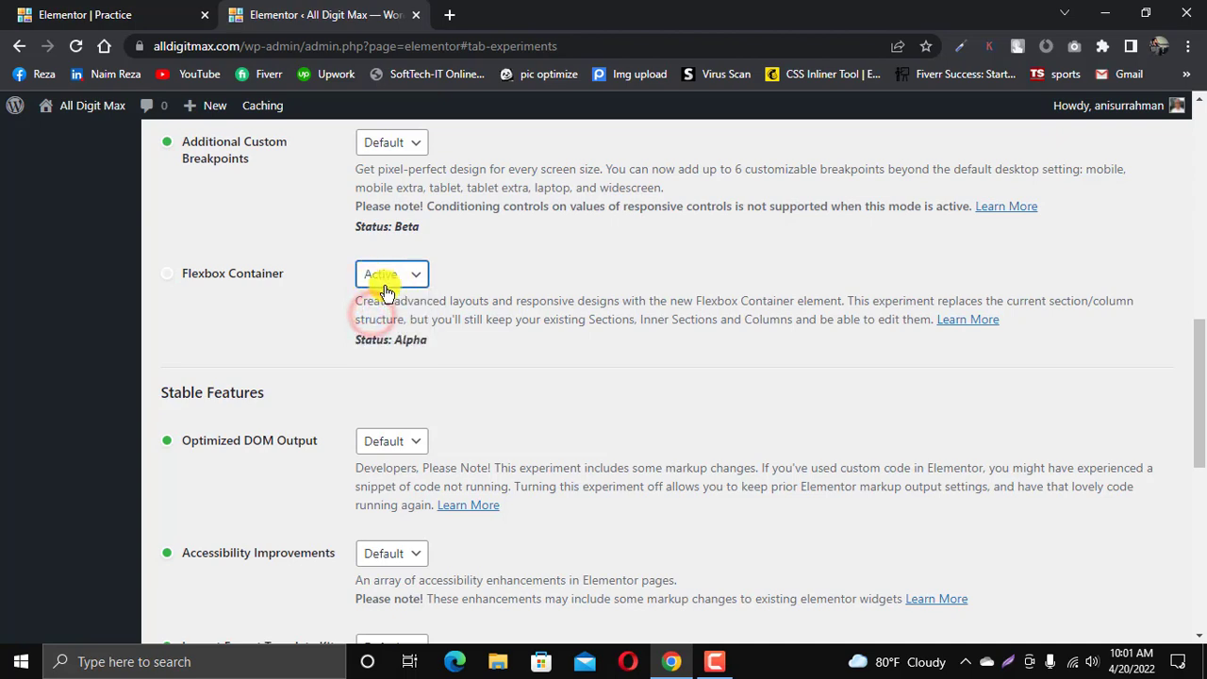
{"action": "scroll", "coordinate": [377, 349], "scroll_direction": "down", "scroll_amount": 10}
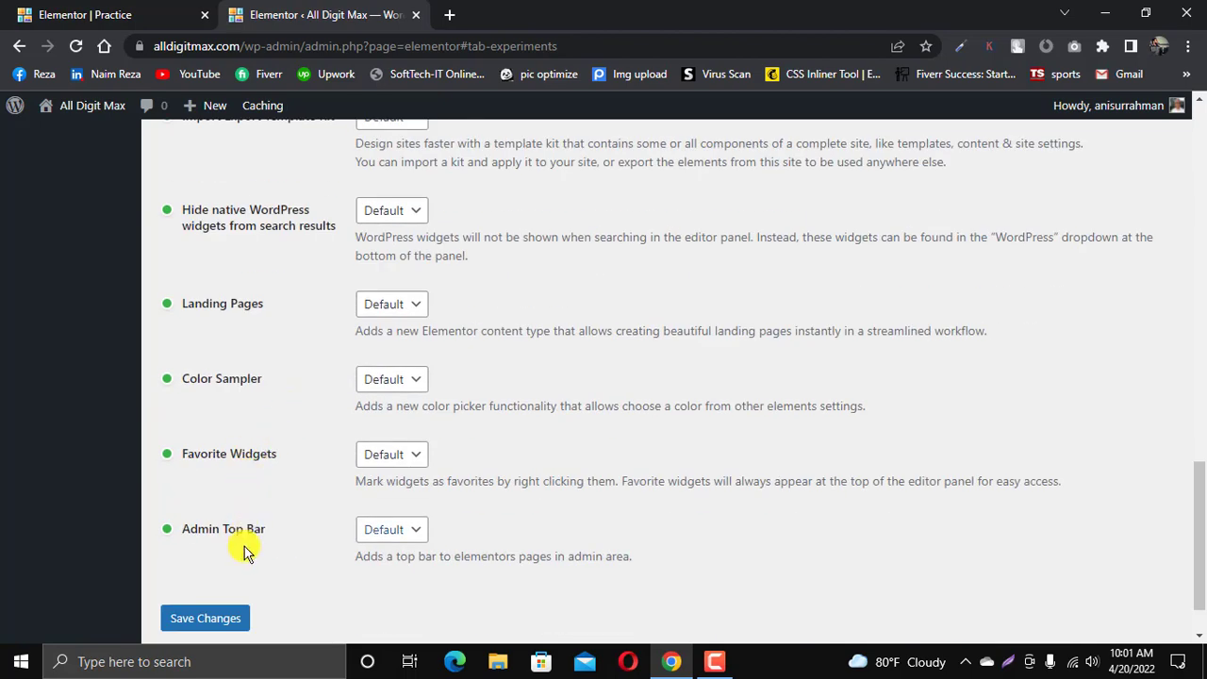
{"action": "left_click", "coordinate": [233, 618]}
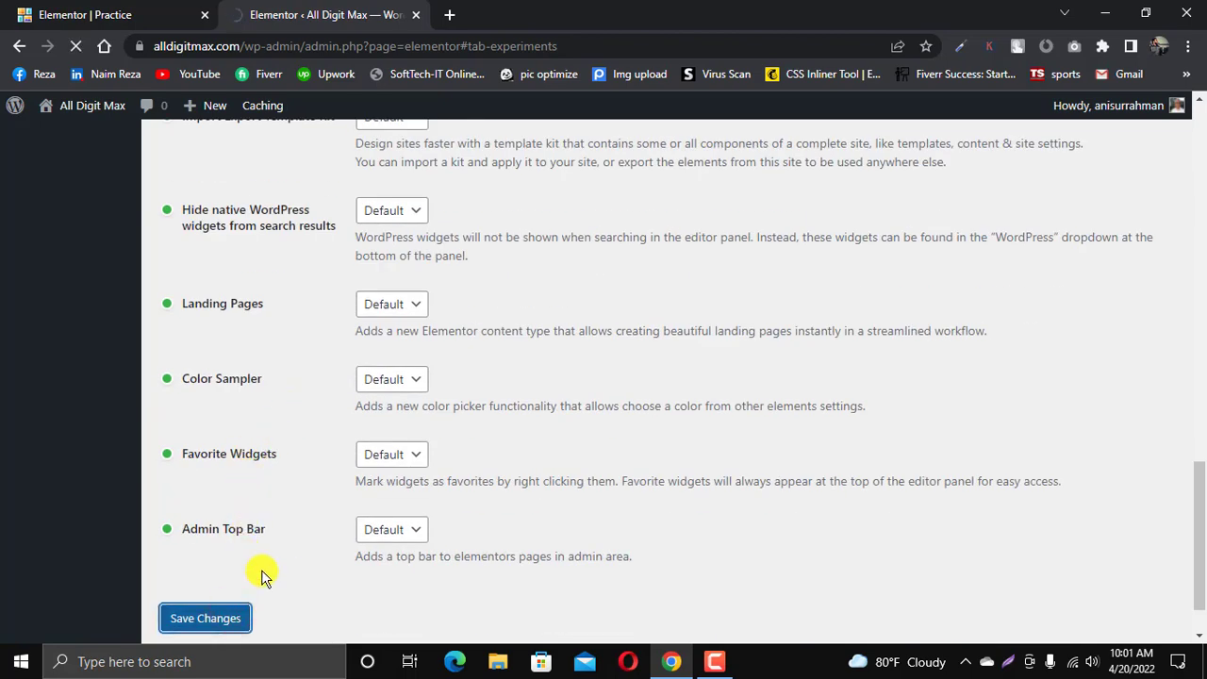
Step: Check the status of the Flexbox Container experiment and reload the Practice page's Elementor editor
{"action": "scroll", "coordinate": [281, 538], "scroll_direction": "down", "scroll_amount": 5}
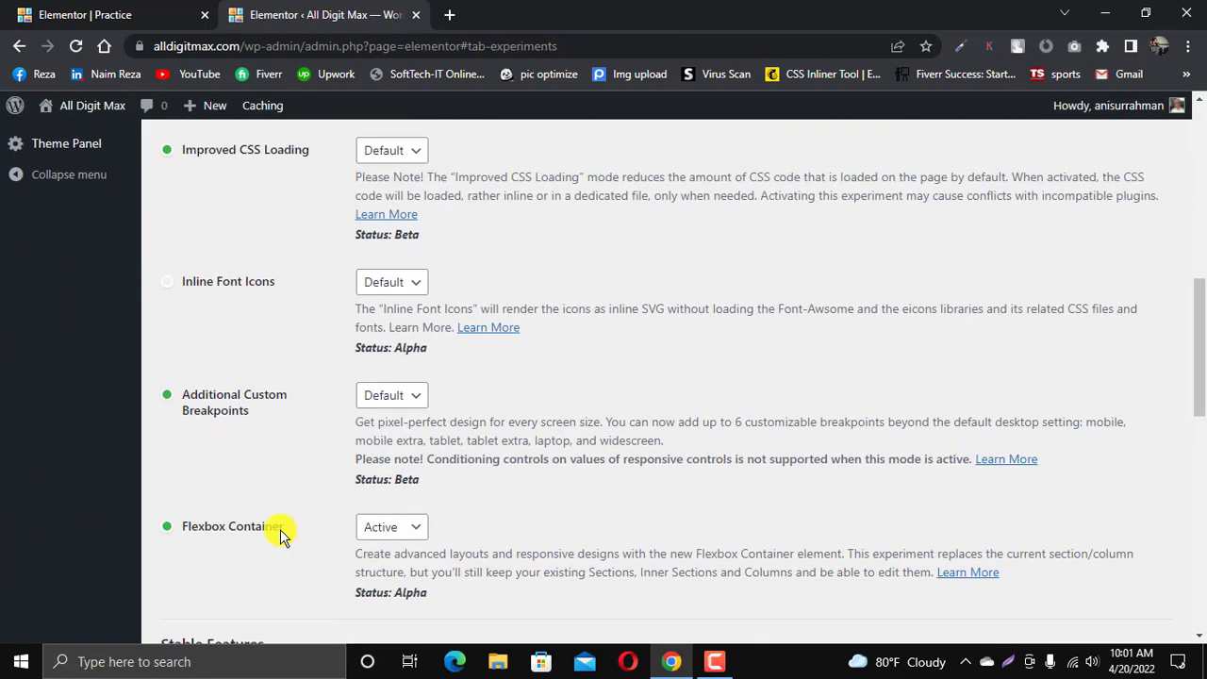
{"action": "scroll", "coordinate": [281, 535], "scroll_direction": "down", "scroll_amount": 4}
{"action": "scroll", "coordinate": [194, 411], "scroll_direction": "up", "scroll_amount": 3}
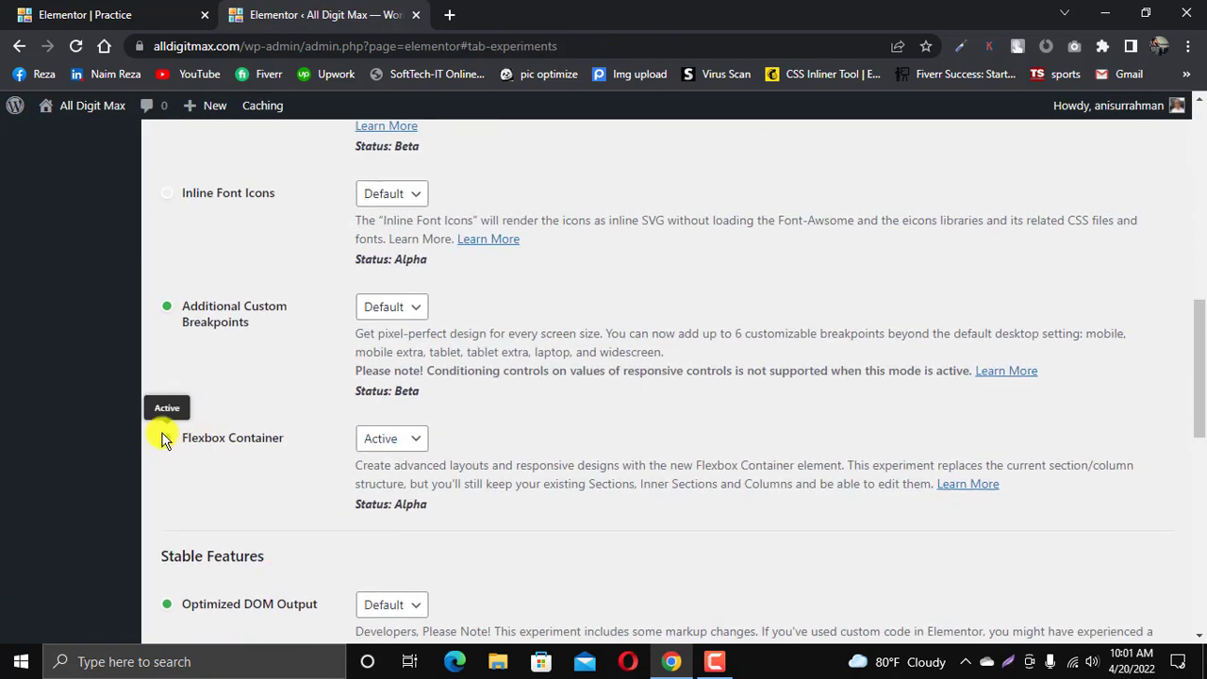
{"action": "left_click", "coordinate": [151, 16]}
{"action": "left_click", "coordinate": [78, 46]}
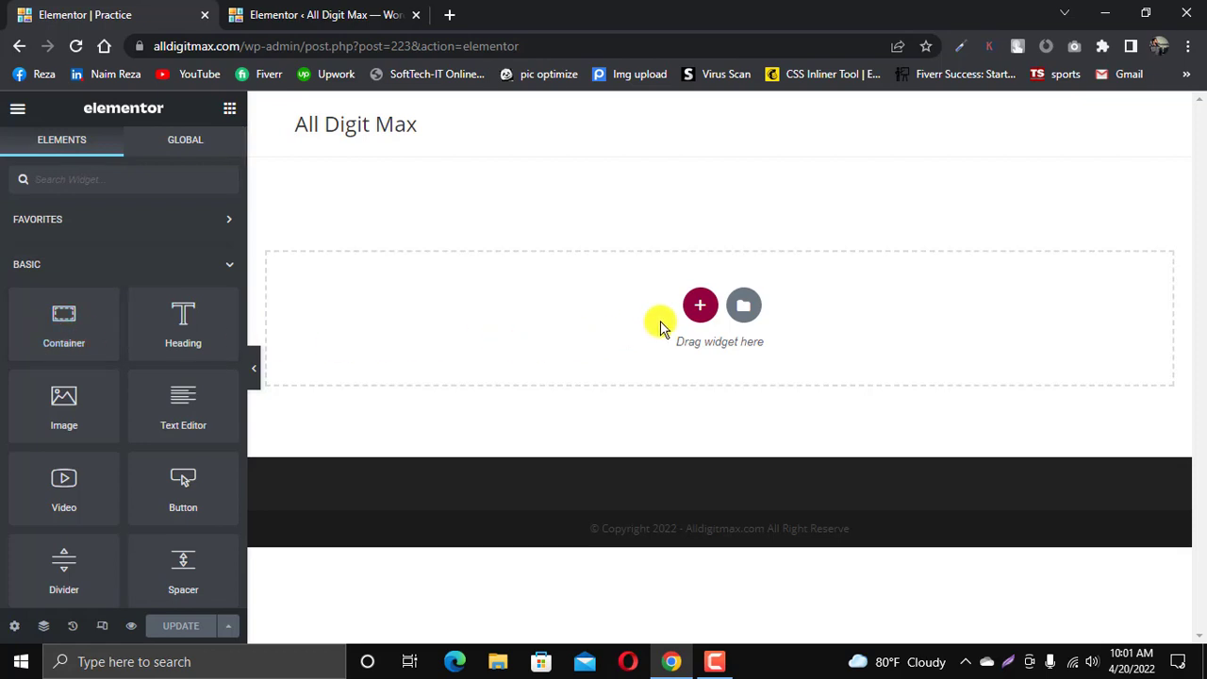
Step: Add a single container with the downward direction structure, and try placing a Container widget inside it
{"action": "left_click", "coordinate": [701, 309]}
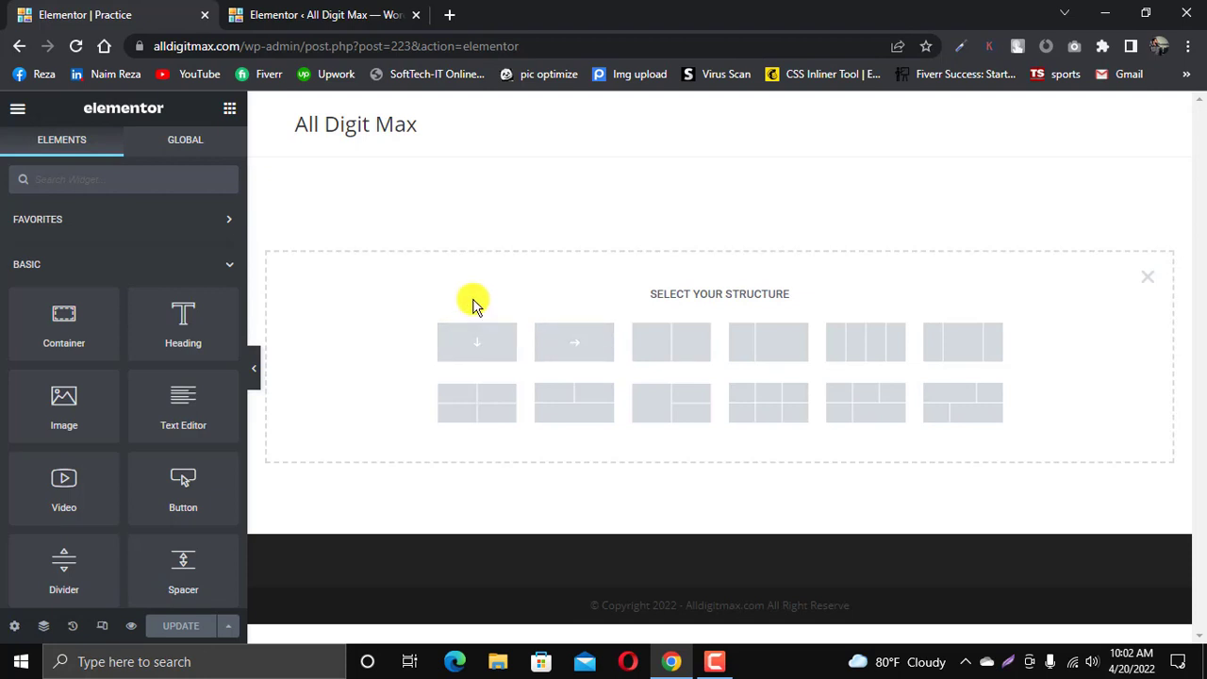
{"action": "left_click", "coordinate": [483, 347]}
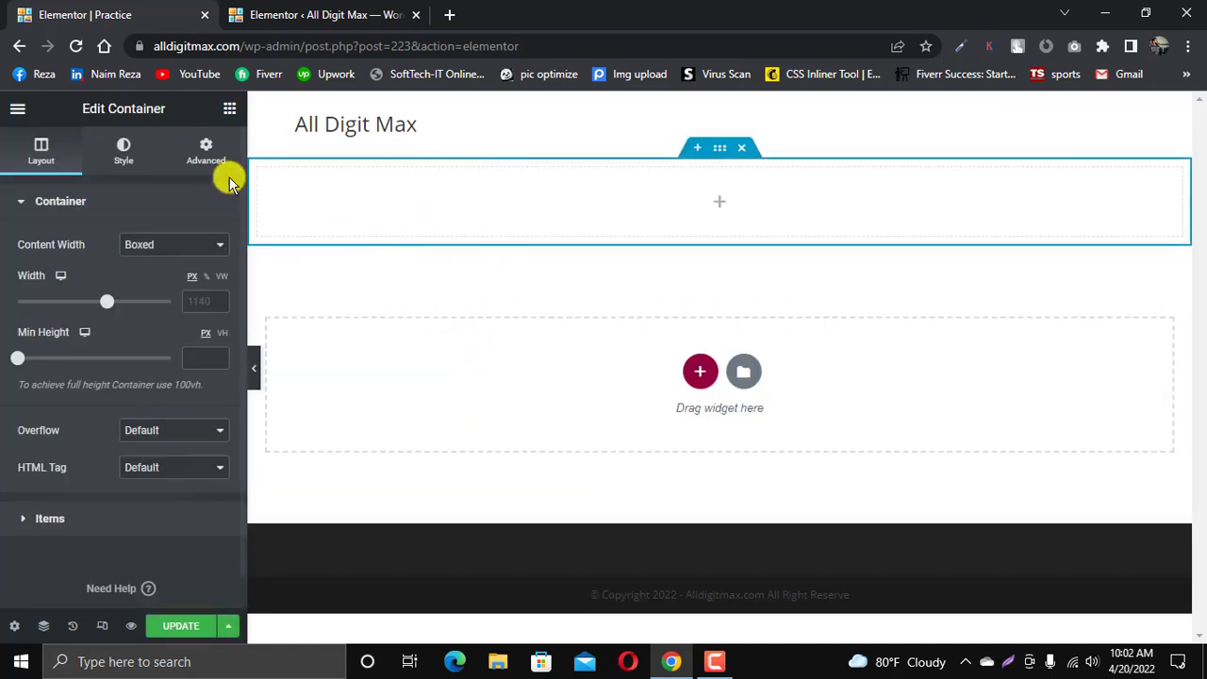
{"action": "left_click", "coordinate": [232, 114]}
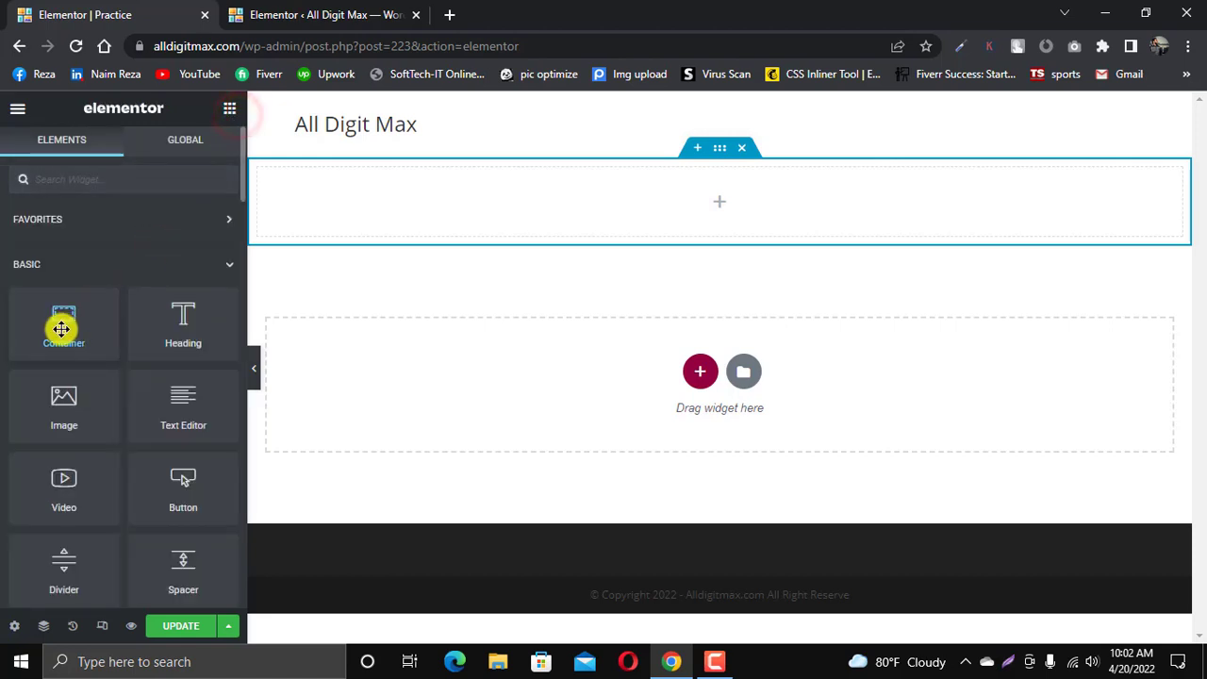
{"action": "left_click_drag", "start_coordinate": [54, 328], "coordinate": [343, 216]}
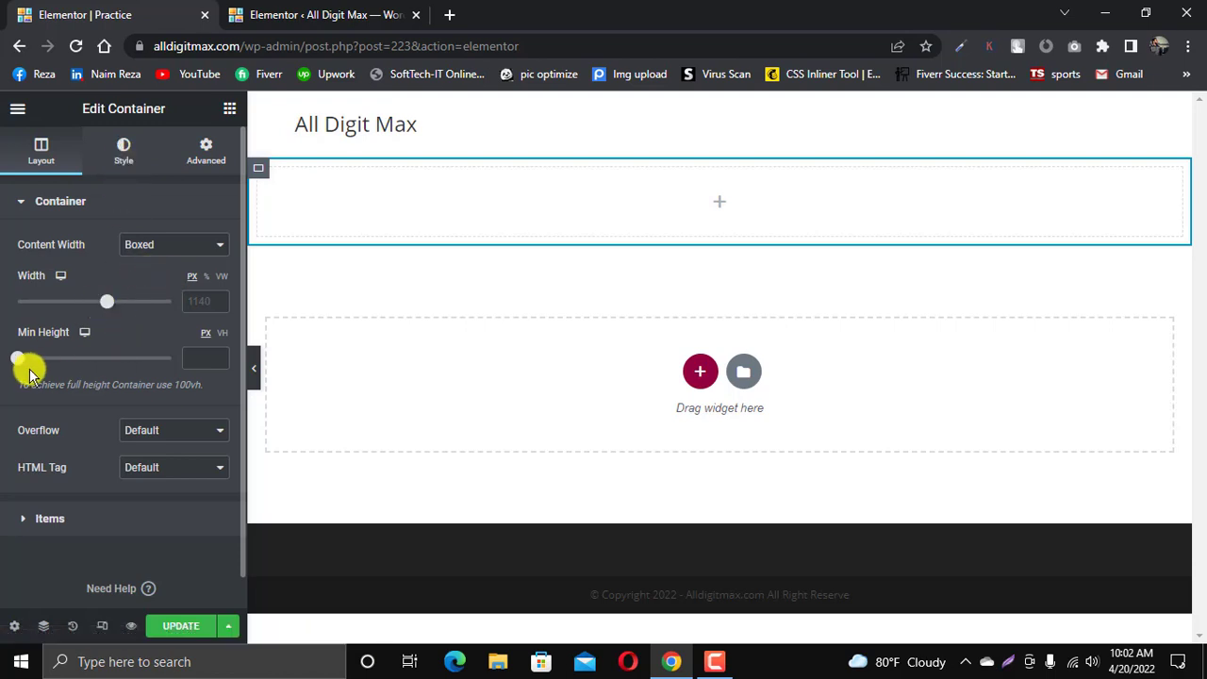
Step: Try a minimum height of 248 px and a width of 995 px on the container, and delete it
{"action": "left_click_drag", "start_coordinate": [19, 361], "coordinate": [44, 358]}
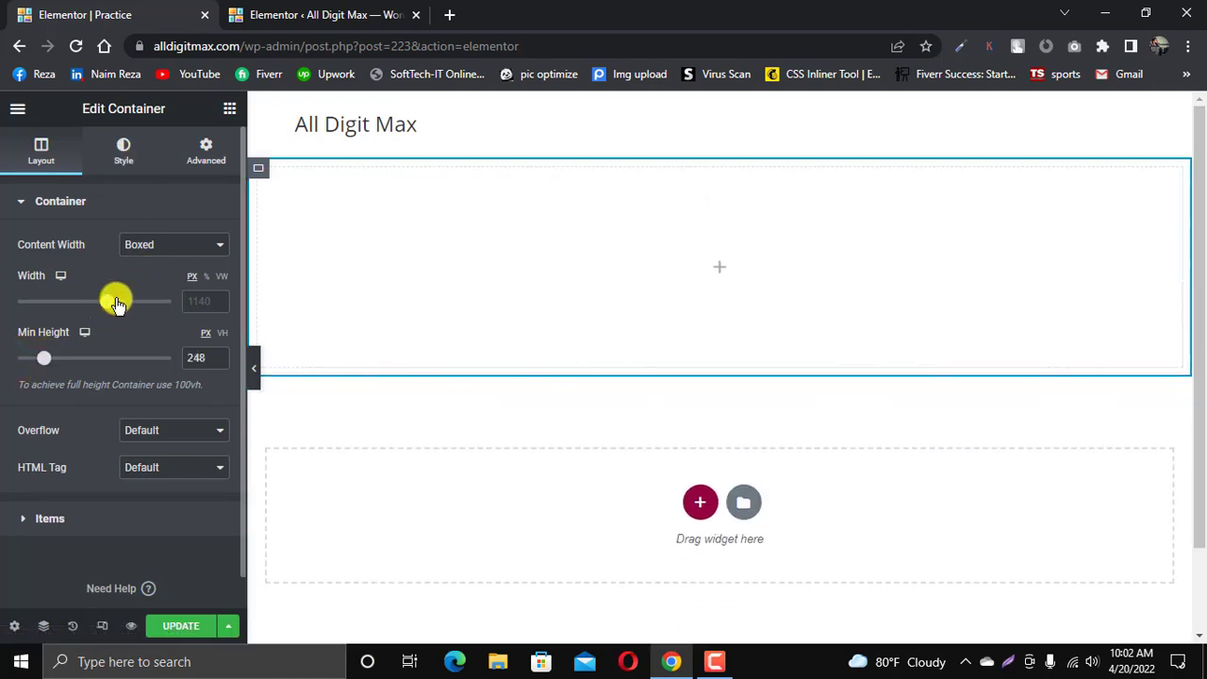
{"action": "mouse_move", "coordinate": [104, 302]}
{"action": "left_mouse_down"}
{"action": "mouse_move", "coordinate": [89, 299]}
{"action": "mouse_move", "coordinate": [117, 296]}
{"action": "mouse_move", "coordinate": [86, 302]}
{"action": "left_mouse_up"}
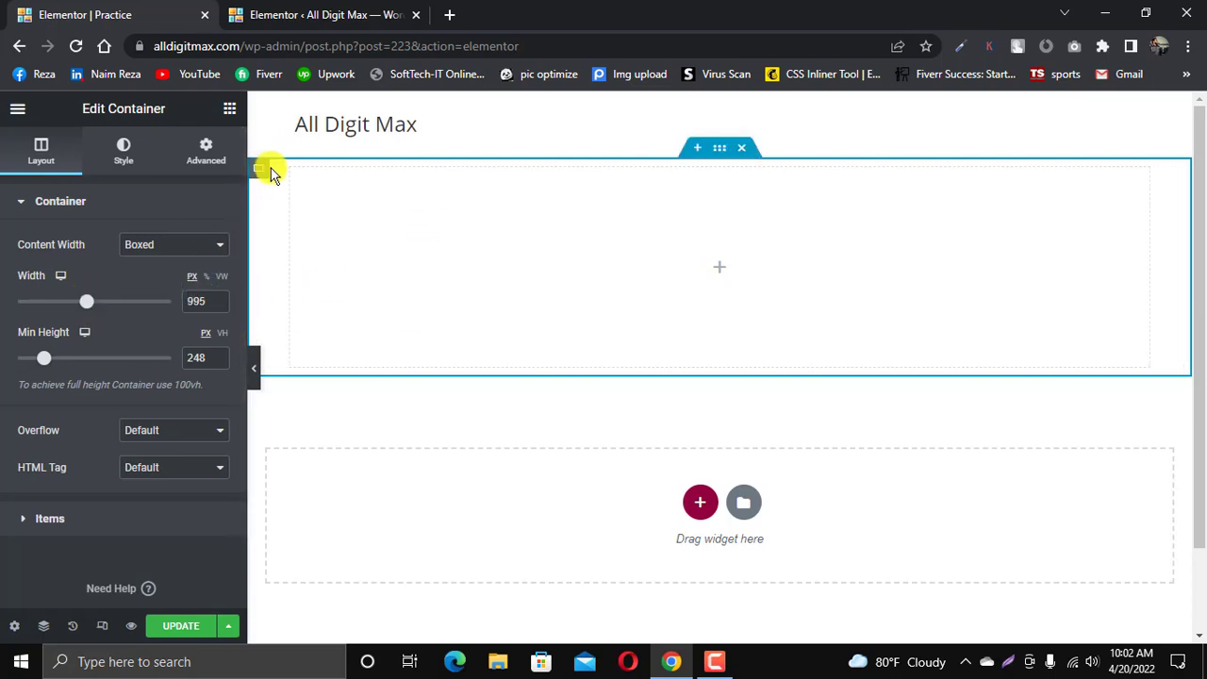
{"action": "left_click", "coordinate": [741, 150]}
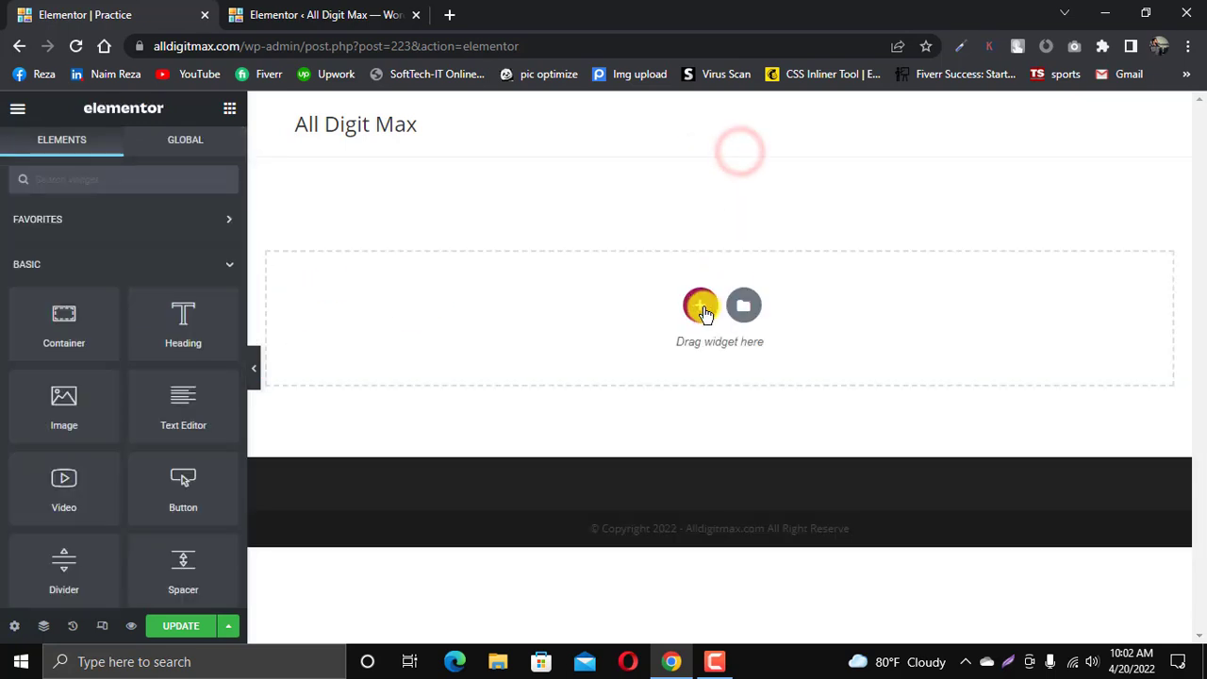
Step: Add a container structure with one tall cell beside two stacked cells, and a container with two equal columns below it
{"action": "left_click", "coordinate": [700, 307]}
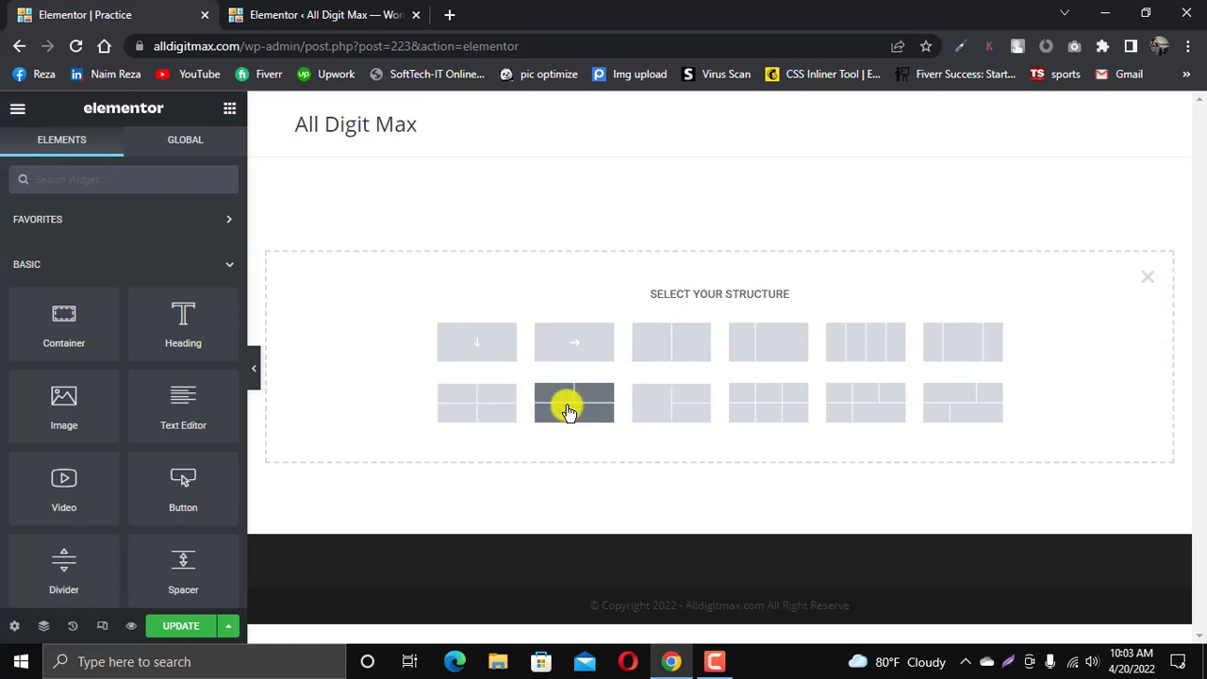
{"action": "left_click", "coordinate": [668, 411]}
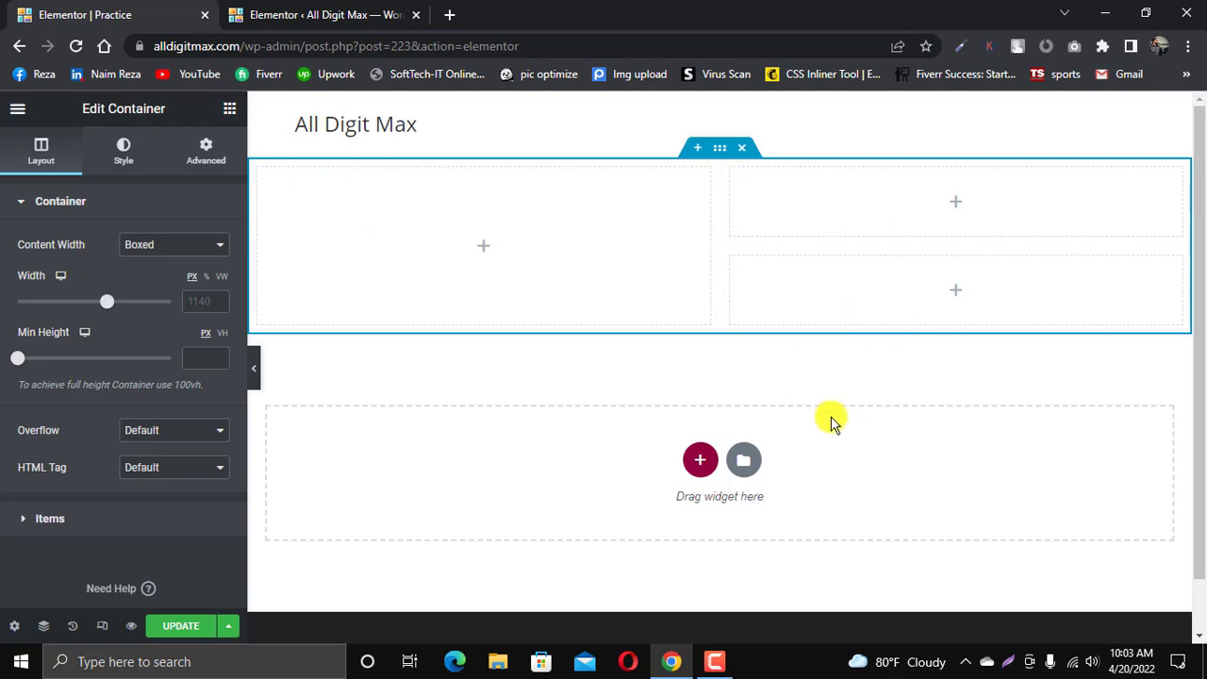
{"action": "scroll", "coordinate": [849, 418], "scroll_direction": "down", "scroll_amount": 1}
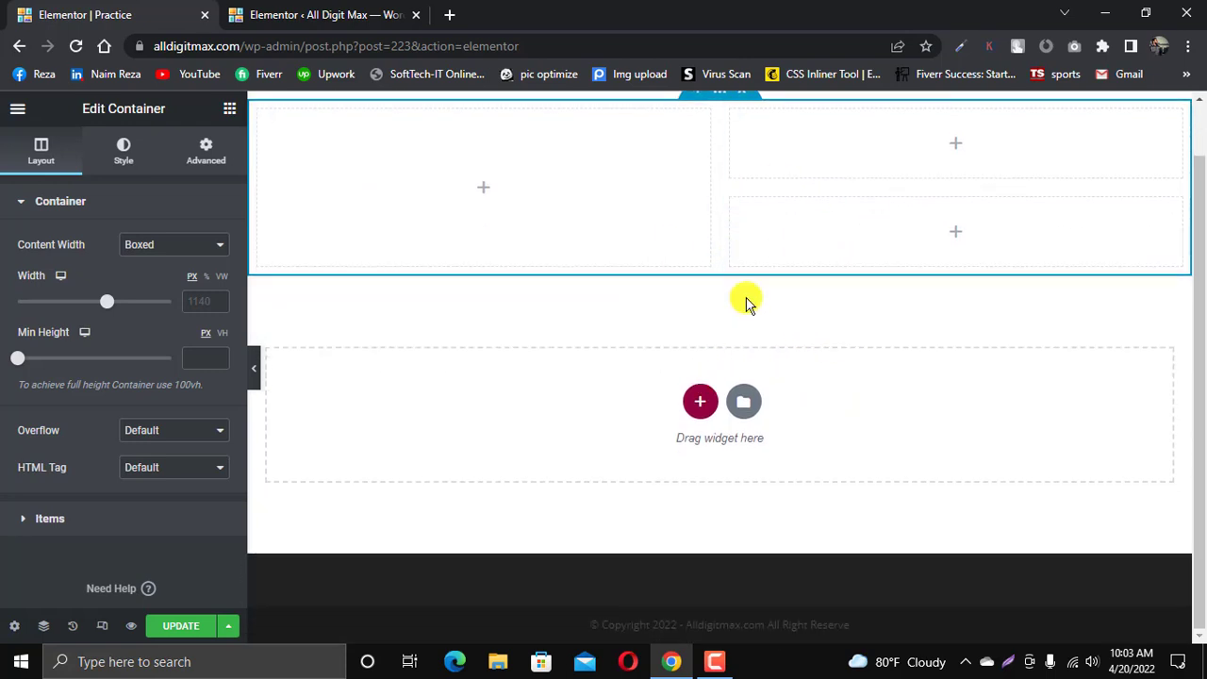
{"action": "left_click", "coordinate": [699, 394]}
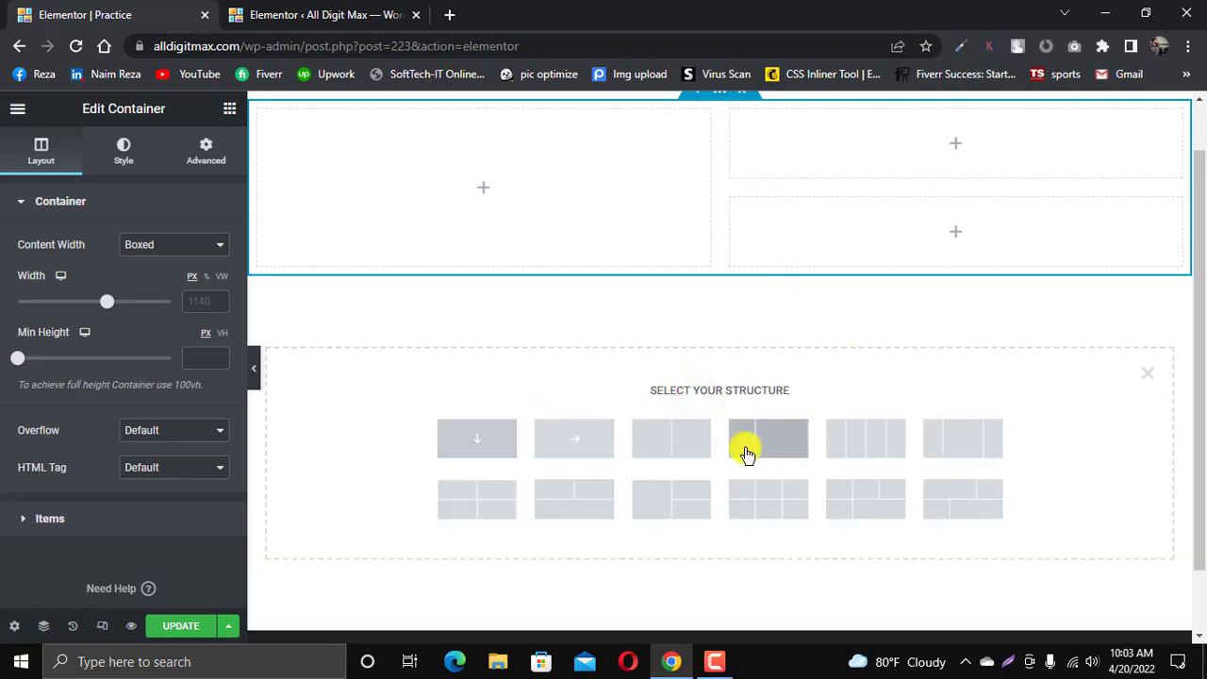
{"action": "left_click", "coordinate": [676, 447]}
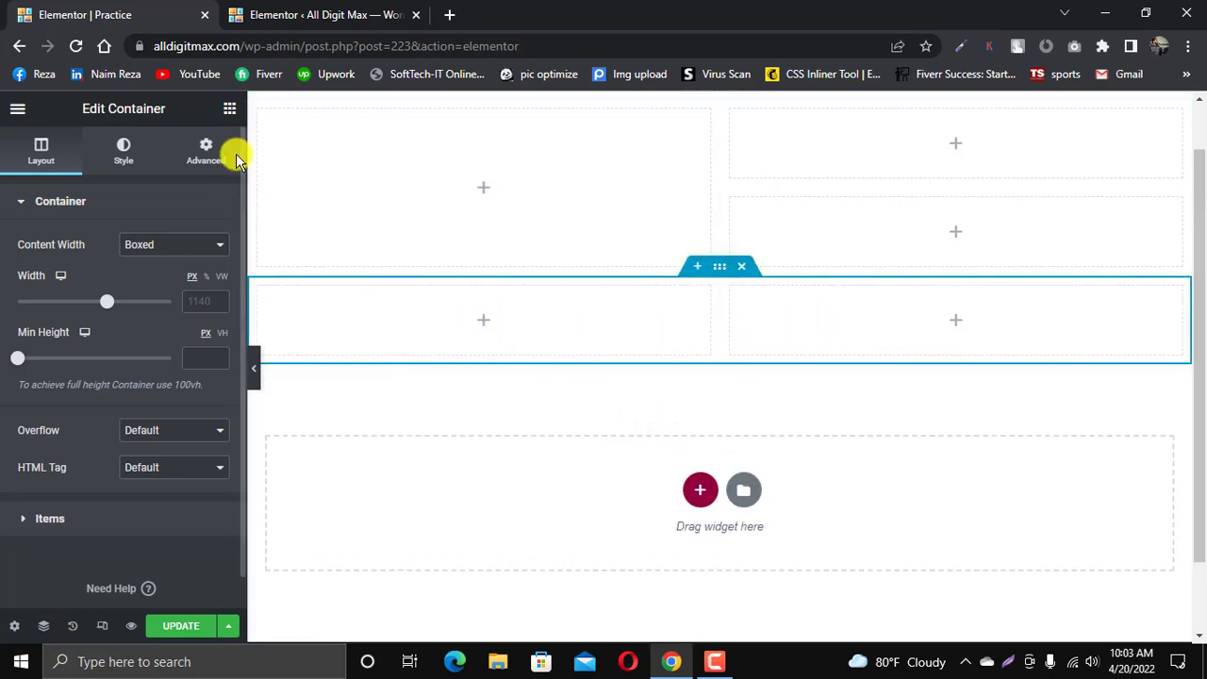
Step: Place a Container widget inside the right column of the lower container and duplicate the nested container
{"action": "left_click", "coordinate": [233, 111]}
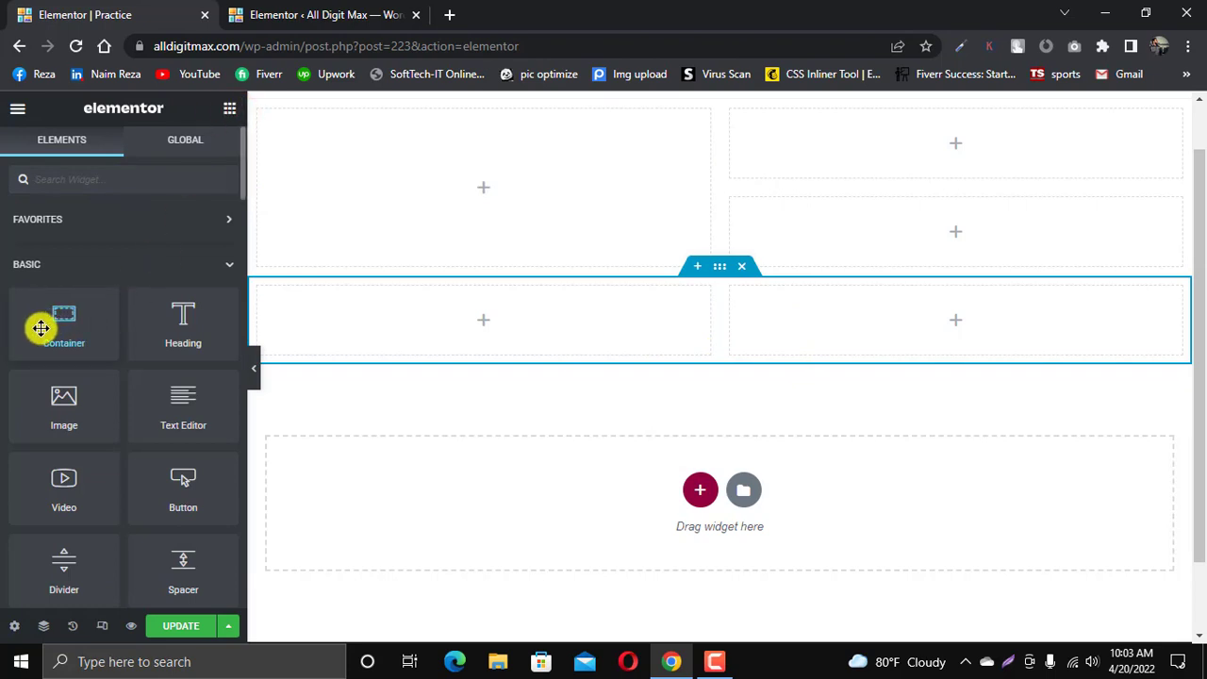
{"action": "left_click_drag", "start_coordinate": [42, 328], "coordinate": [784, 321]}
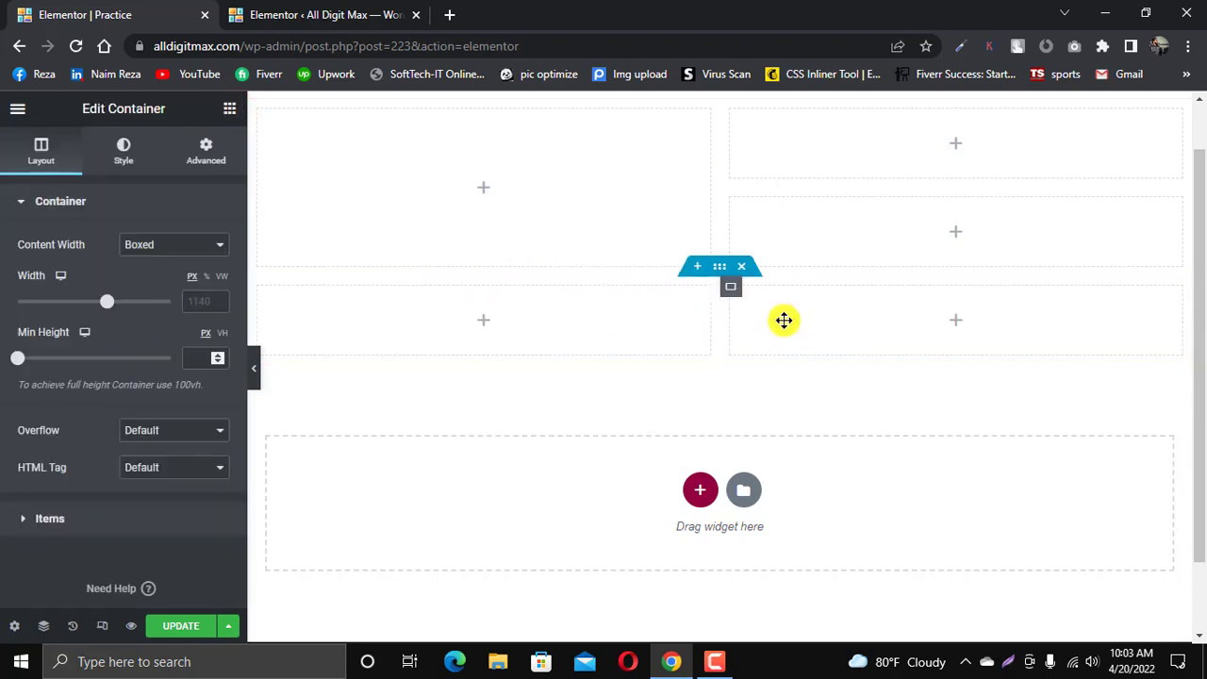
{"action": "right_click", "coordinate": [739, 296]}
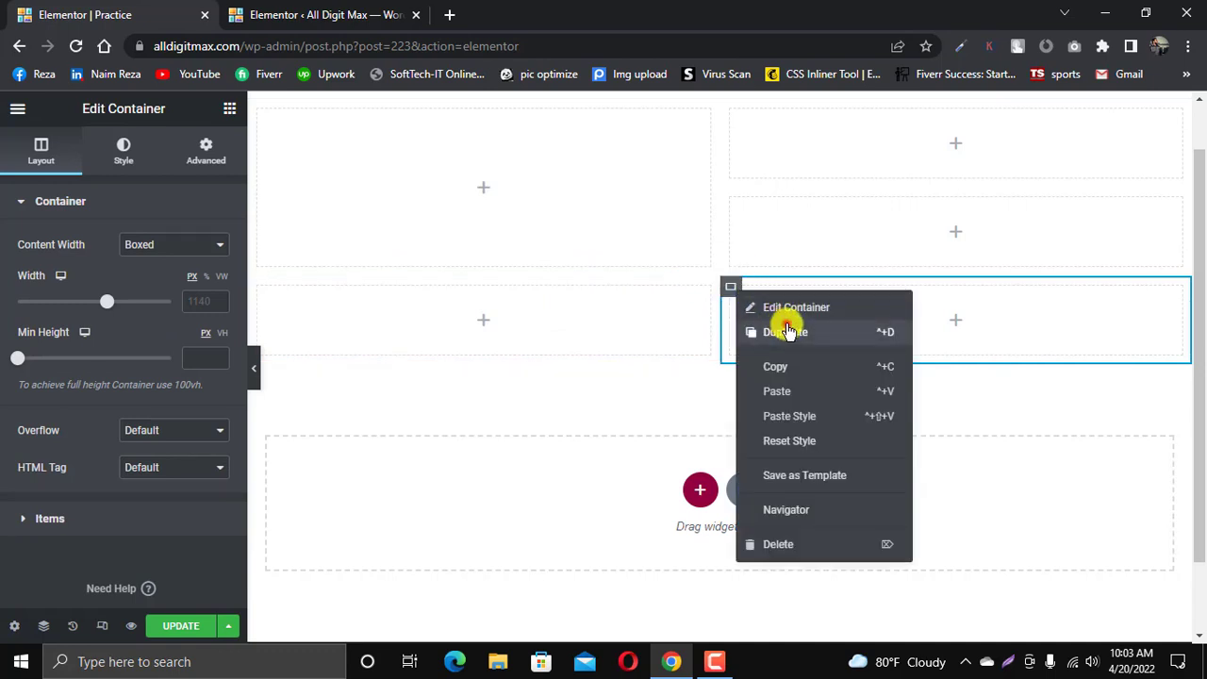
{"action": "left_click", "coordinate": [787, 323]}
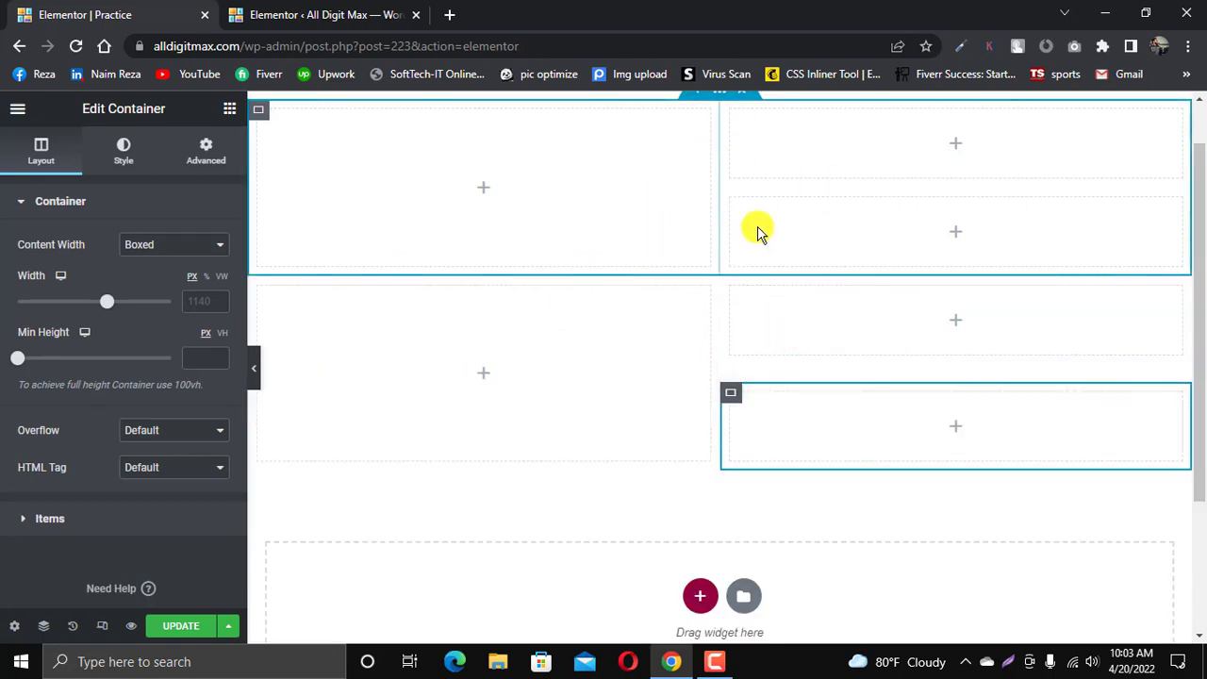
Step: Compare the nested cell layout of the lower container with the ready-made structure above it
{"action": "scroll", "coordinate": [766, 278], "scroll_direction": "up", "scroll_amount": 1}
{"action": "scroll", "coordinate": [765, 278], "scroll_direction": "down", "scroll_amount": 1}
{"action": "scroll", "coordinate": [765, 321], "scroll_direction": "up", "scroll_amount": 1}
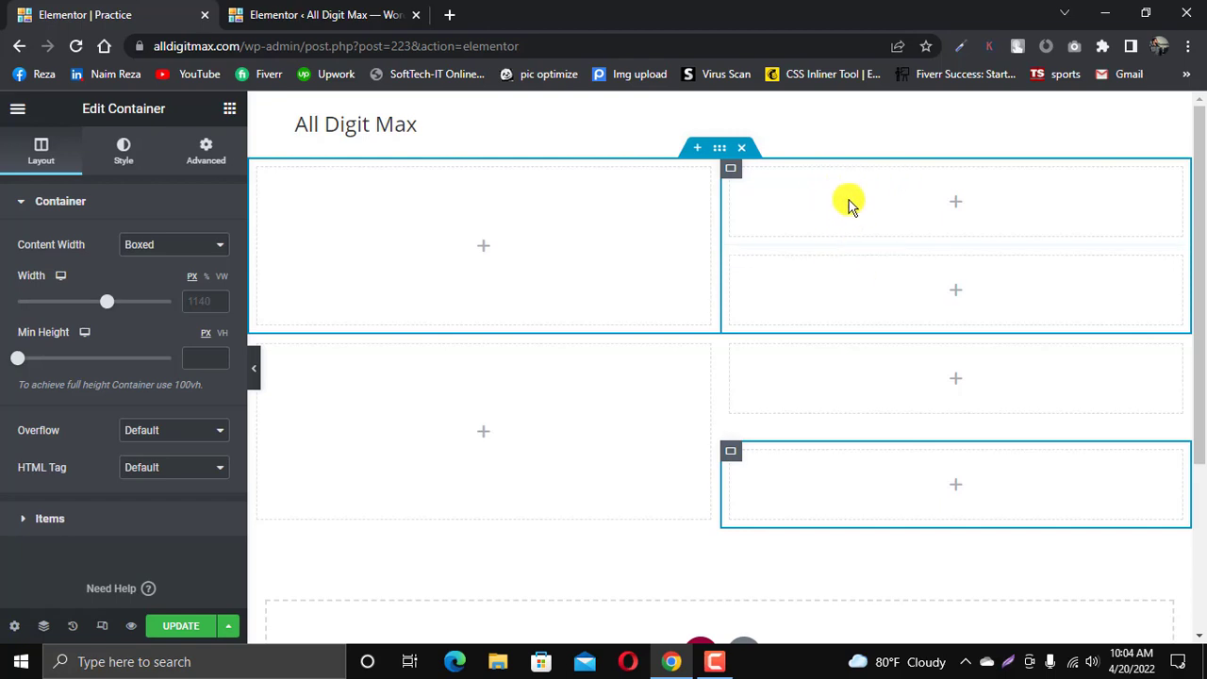
{"action": "scroll", "coordinate": [817, 234], "scroll_direction": "down", "scroll_amount": 2}
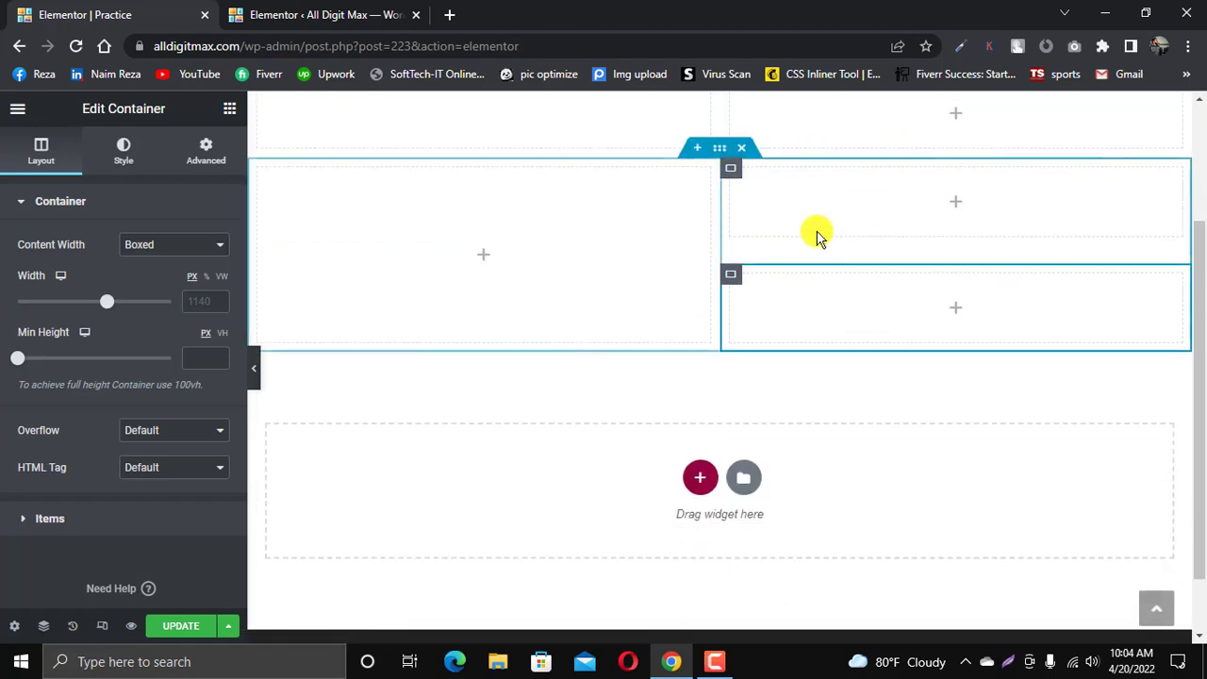
{"action": "left_click", "coordinate": [804, 186]}
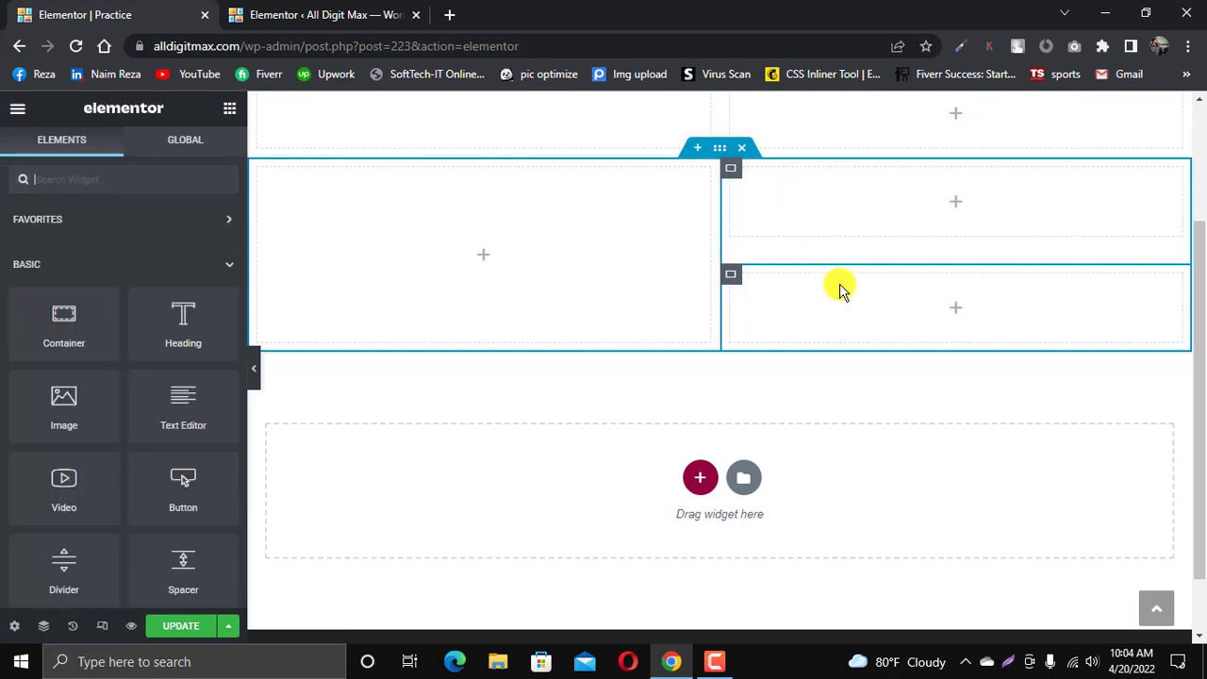
{"action": "scroll", "coordinate": [830, 296], "scroll_direction": "up", "scroll_amount": 2}
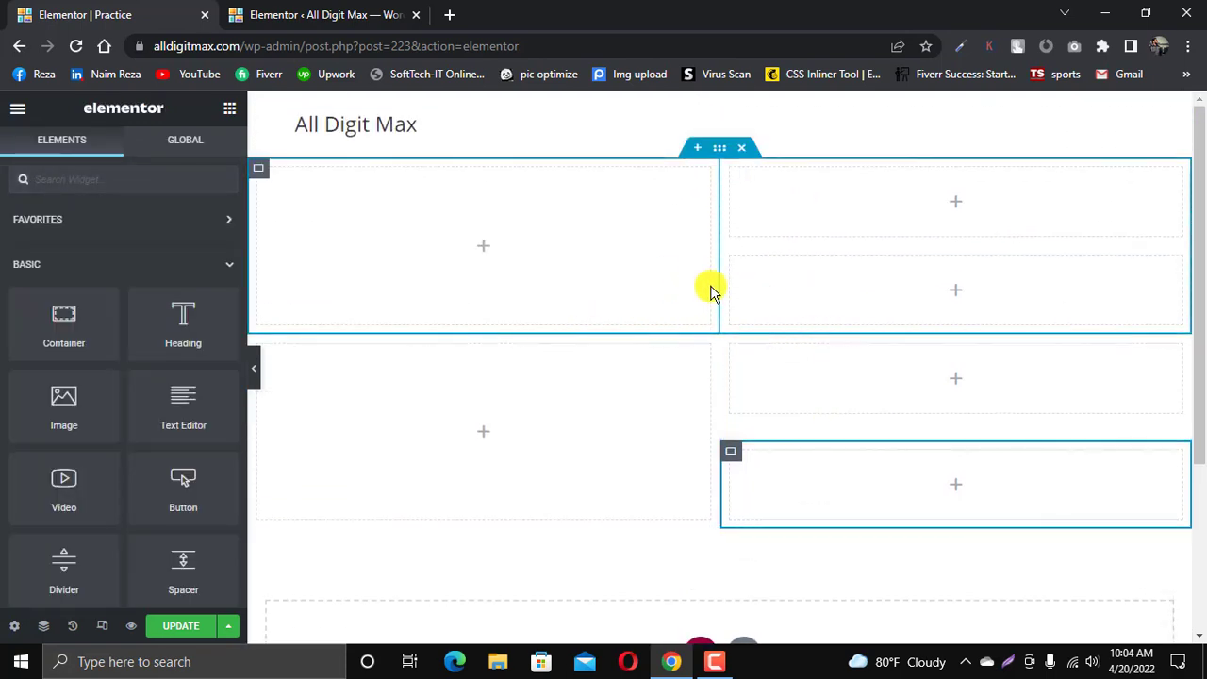
{"action": "scroll", "coordinate": [752, 398], "scroll_direction": "down", "scroll_amount": 1}
{"action": "scroll", "coordinate": [749, 432], "scroll_direction": "up", "scroll_amount": 1}
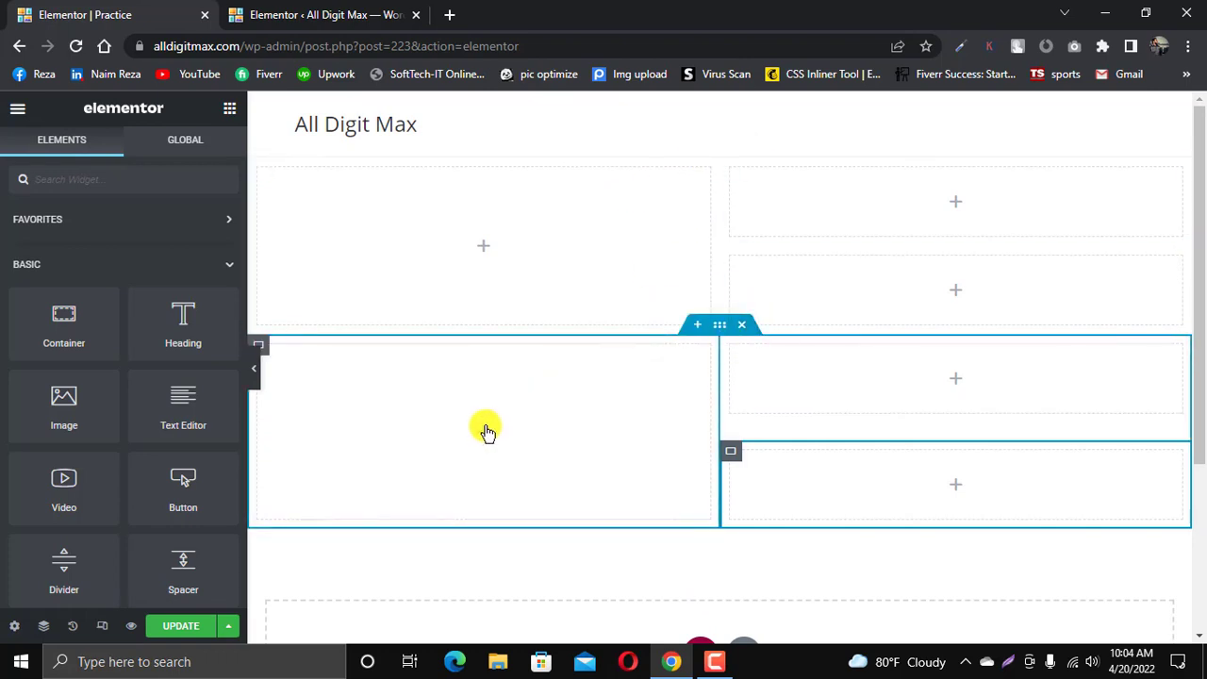
Step: Add a Heading widget to the lower container's left cell, keep the Column direction, and set Align Items and Justify Content to Center
{"action": "left_click_drag", "start_coordinate": [183, 325], "coordinate": [287, 463]}
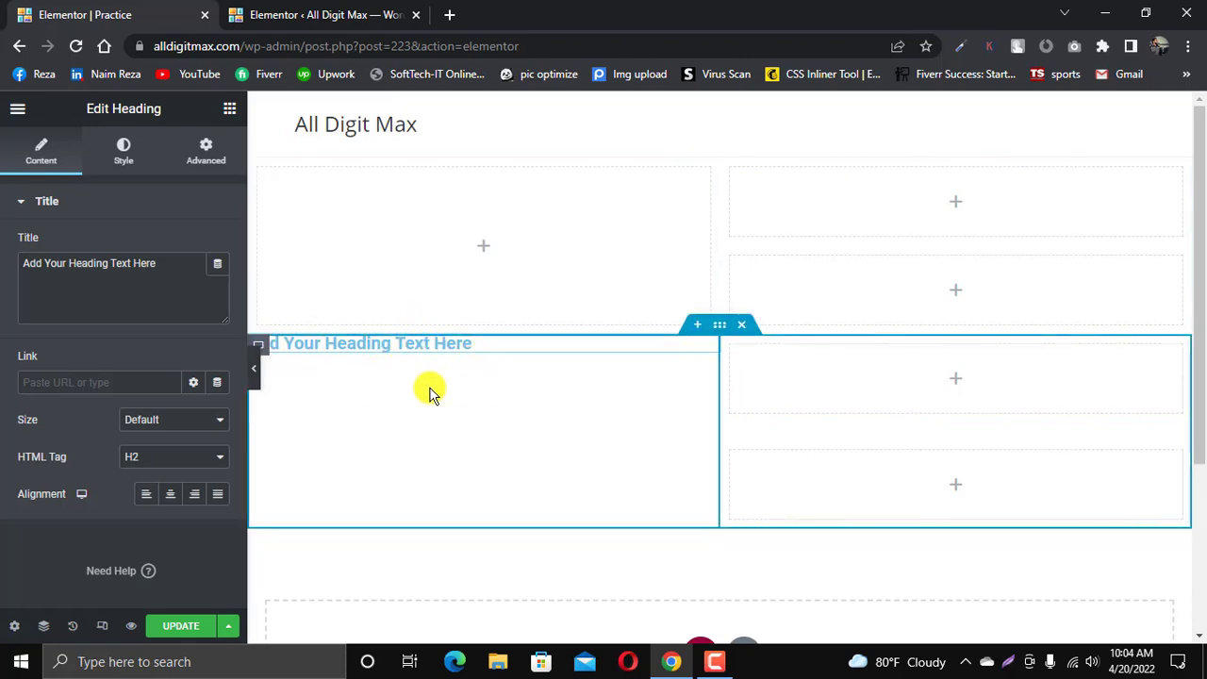
{"action": "left_click", "coordinate": [263, 348]}
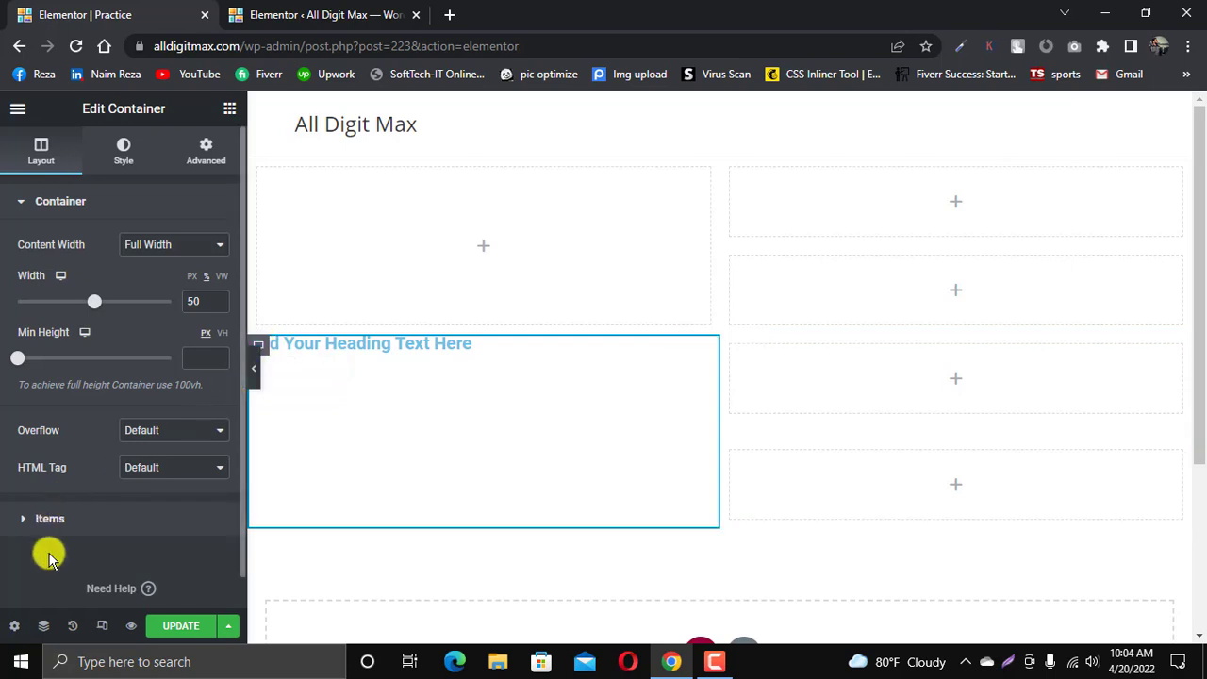
{"action": "left_click", "coordinate": [65, 517]}
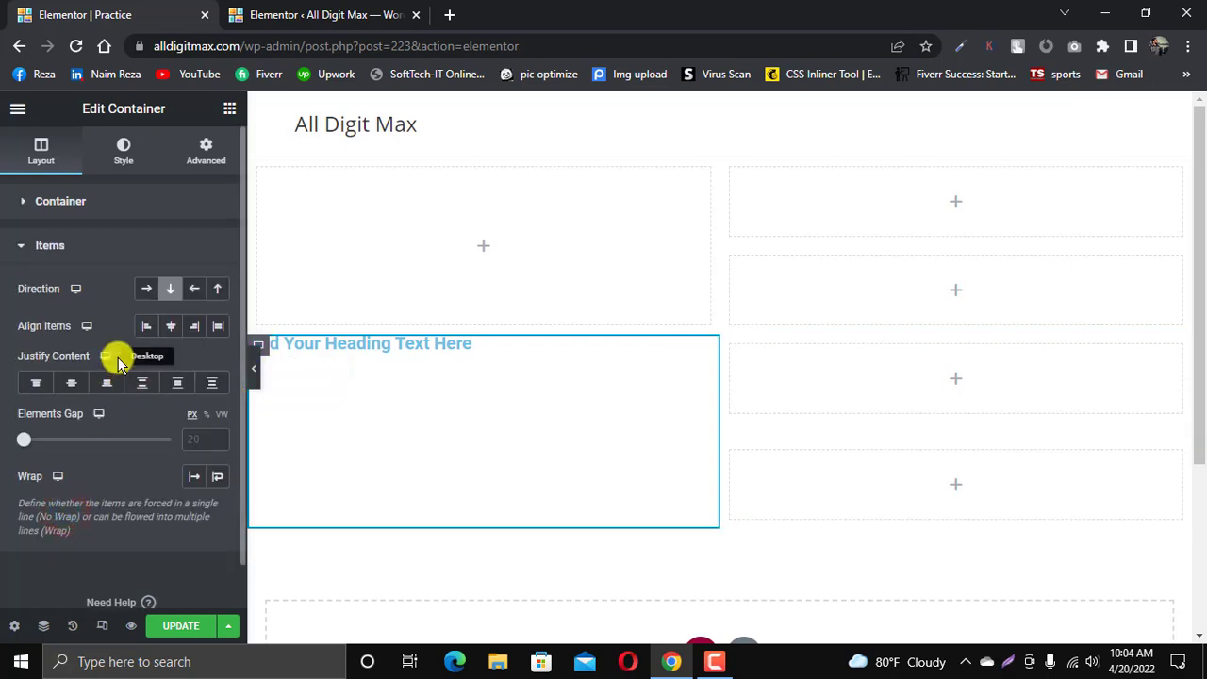
{"action": "left_click", "coordinate": [145, 293]}
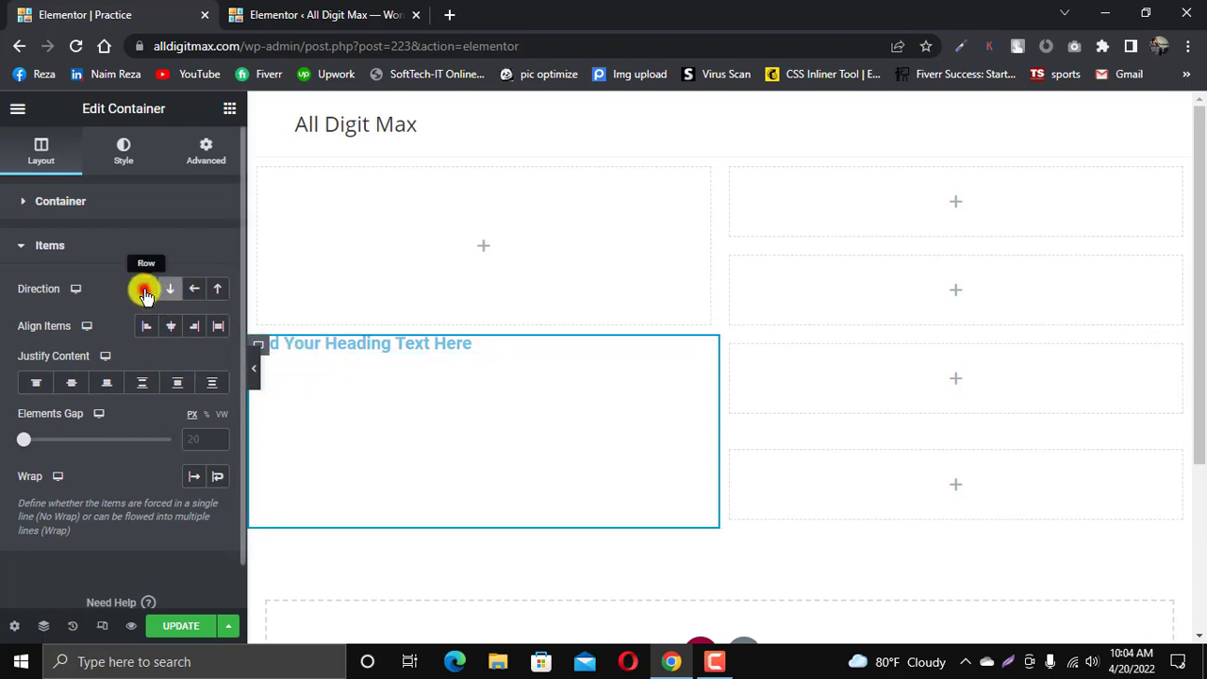
{"action": "left_click", "coordinate": [170, 289]}
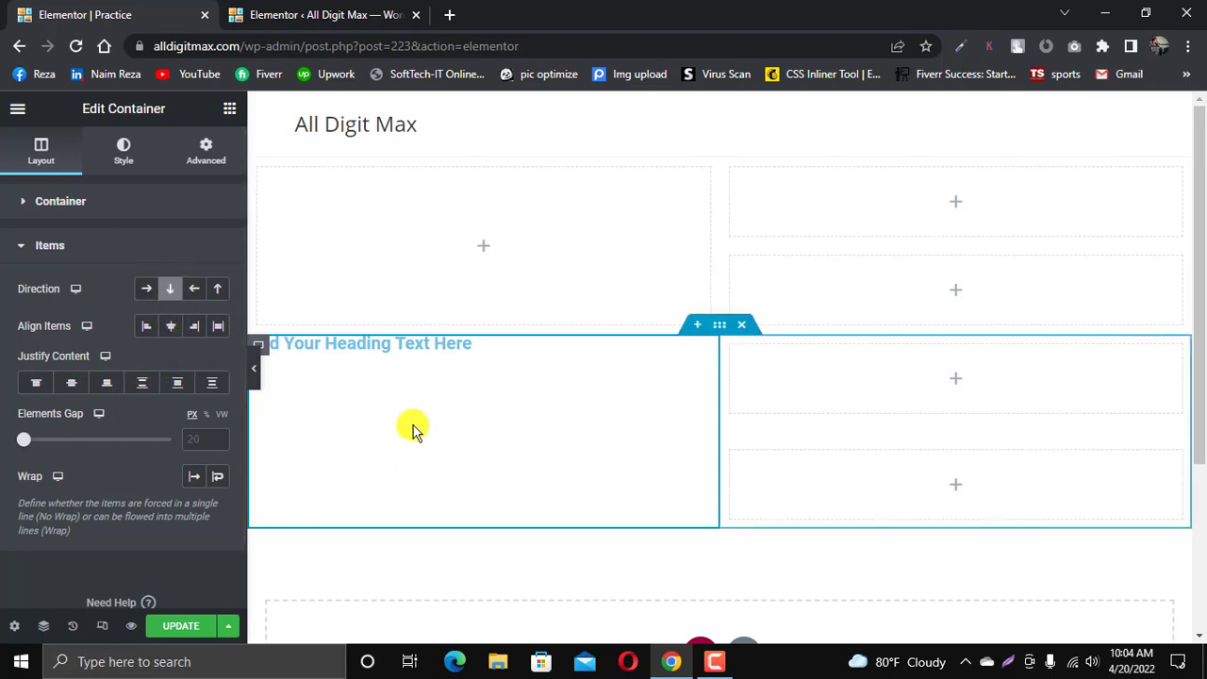
{"action": "left_click", "coordinate": [171, 326]}
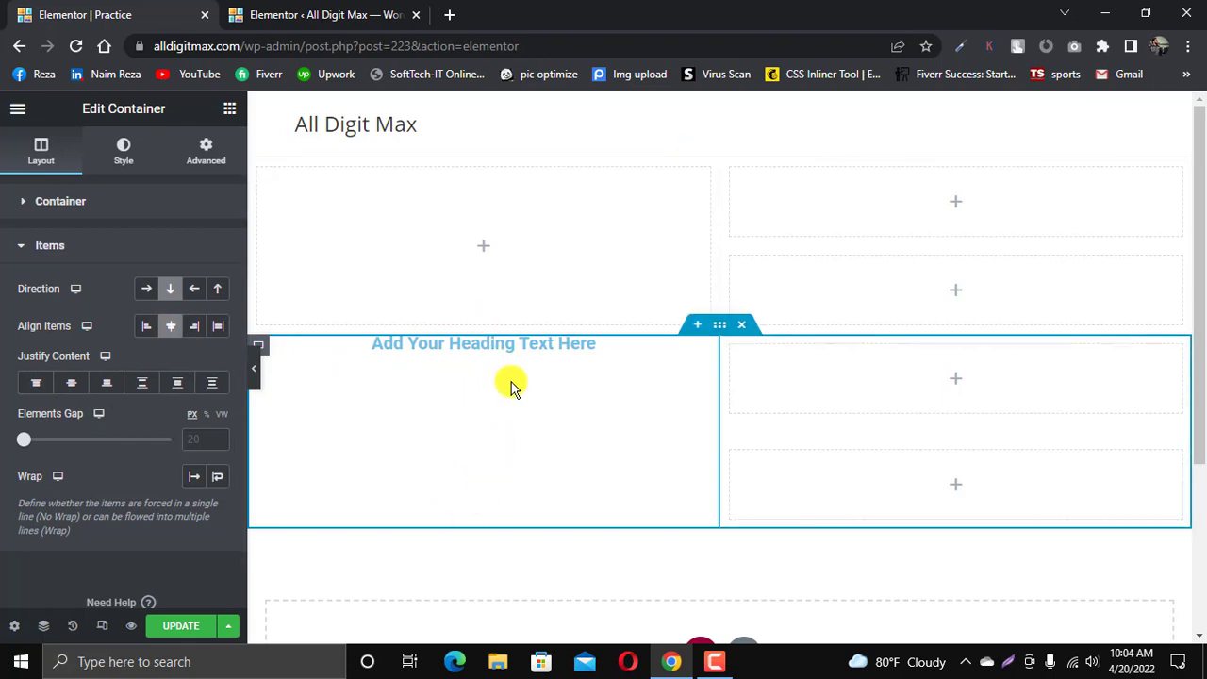
{"action": "left_click", "coordinate": [74, 384]}
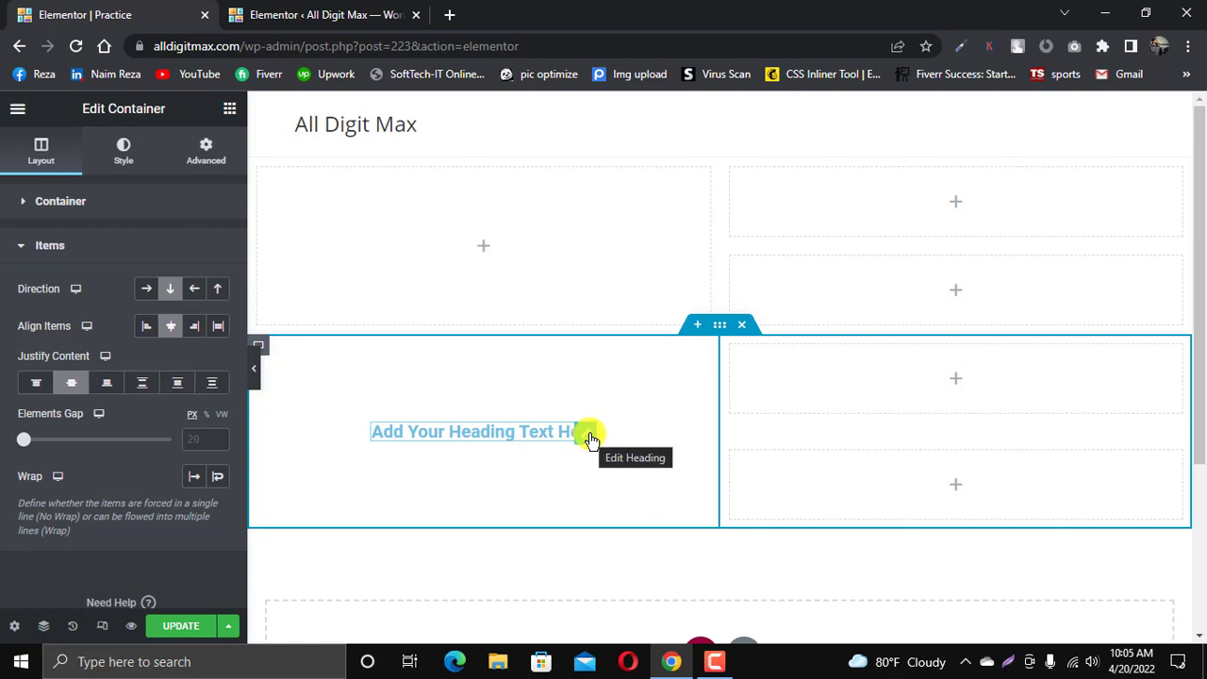
Step: Delete both containers from the page and add a new container with the two equal columns structure
{"action": "left_click", "coordinate": [743, 325]}
{"action": "left_click", "coordinate": [745, 149]}
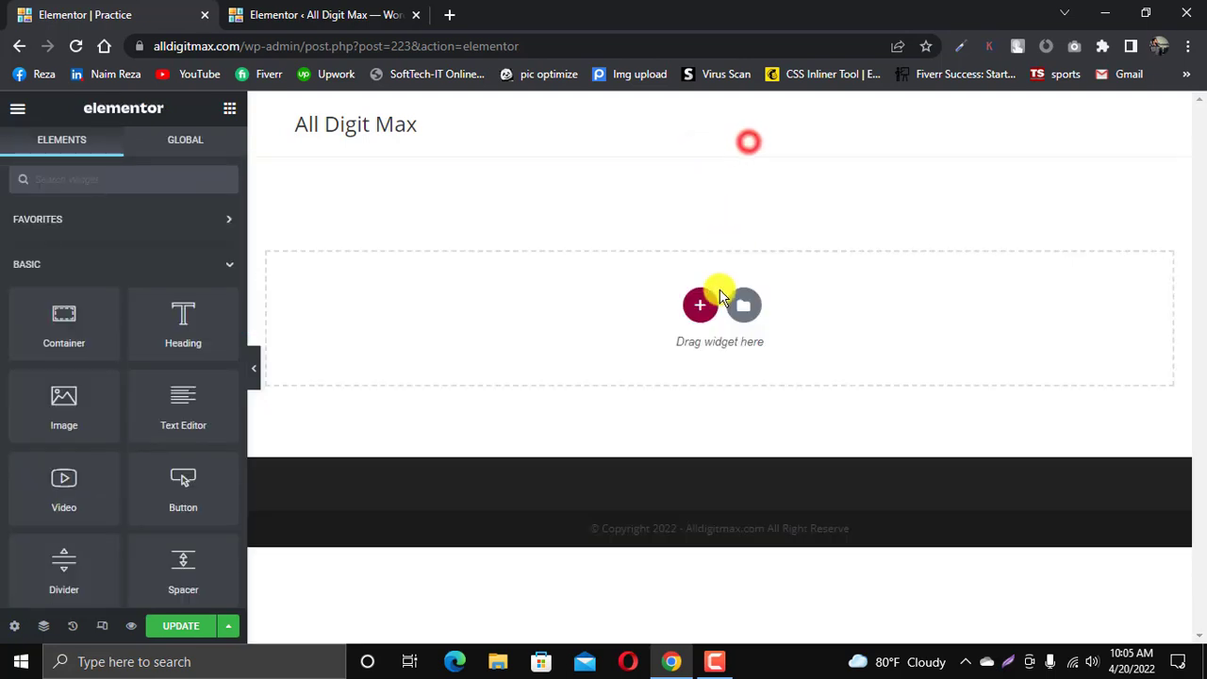
{"action": "left_click", "coordinate": [704, 305]}
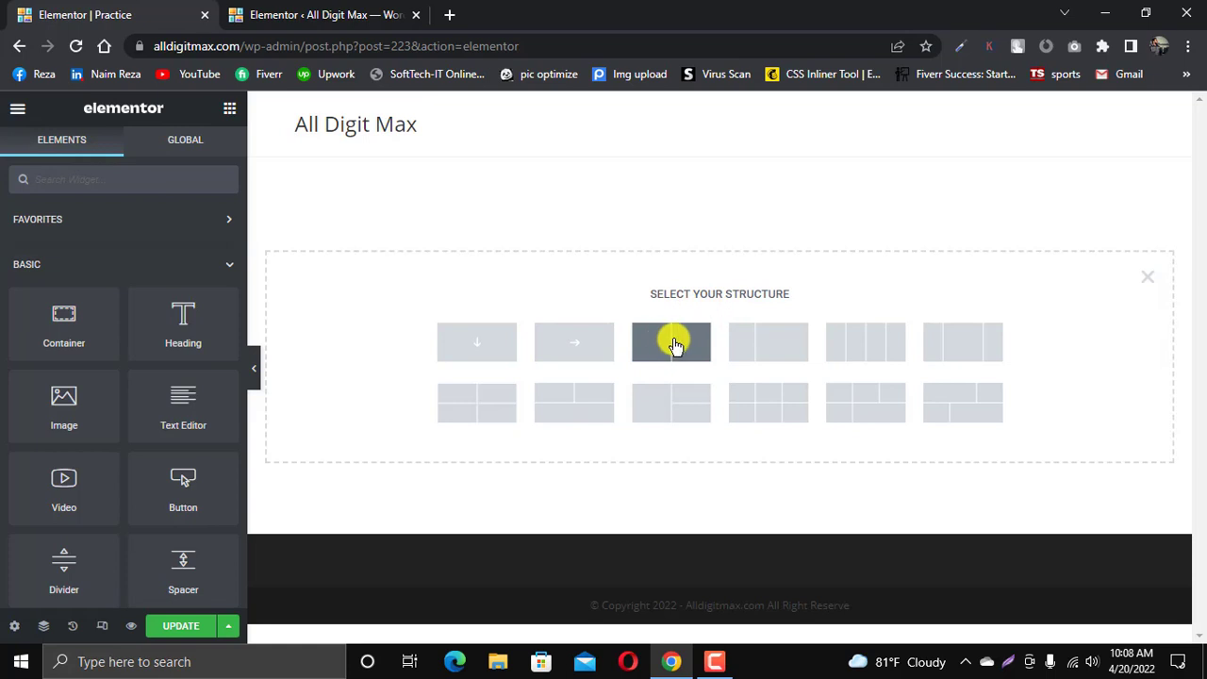
{"action": "left_click", "coordinate": [688, 342]}
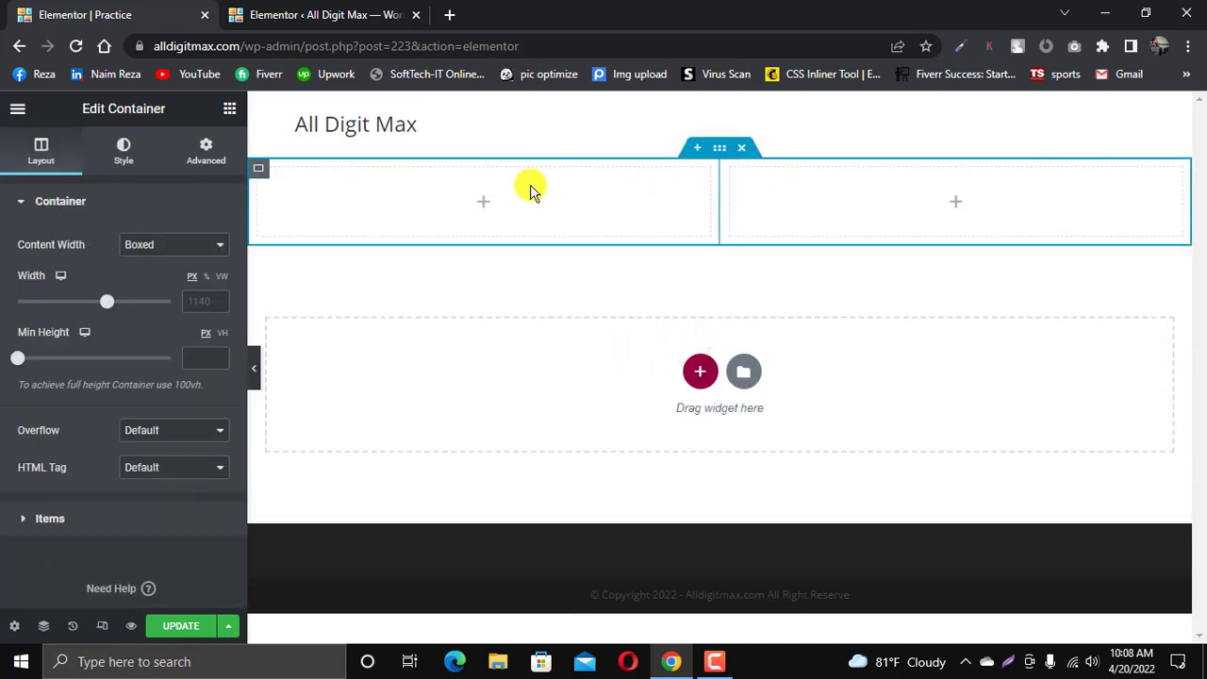
Step: Duplicate one of the two columns and set the parent container's items to Wrap
{"action": "right_click", "coordinate": [732, 177]}
{"action": "left_click", "coordinate": [768, 216]}
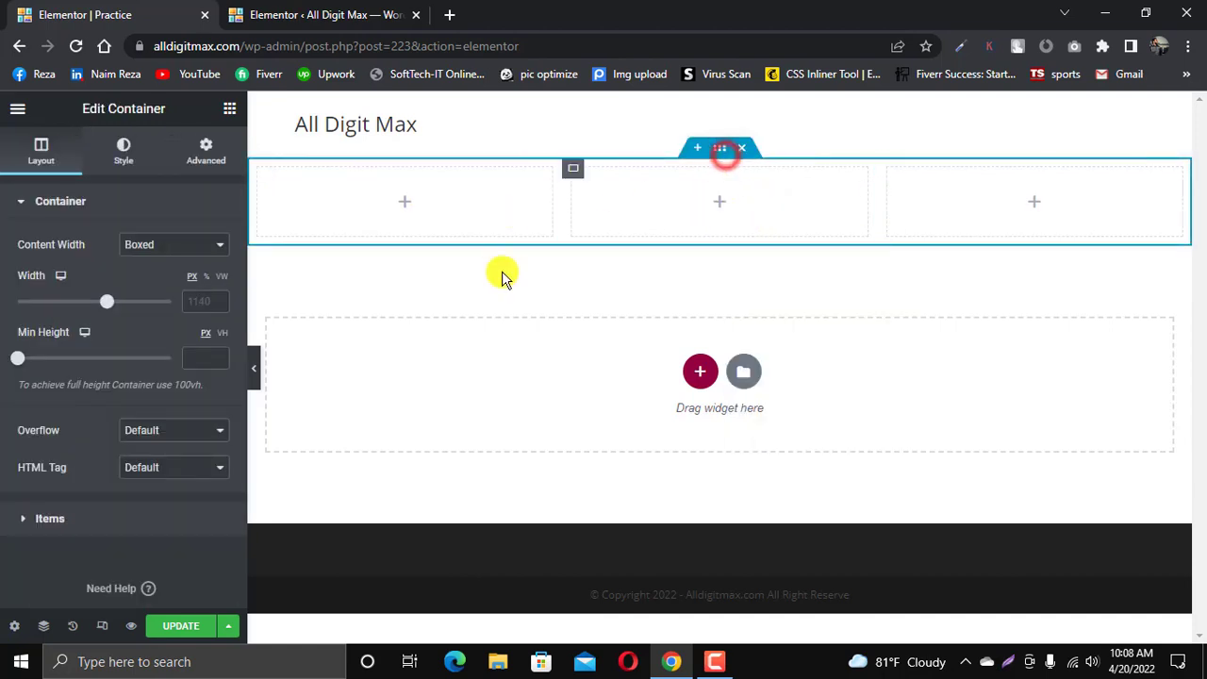
{"action": "left_click", "coordinate": [94, 510]}
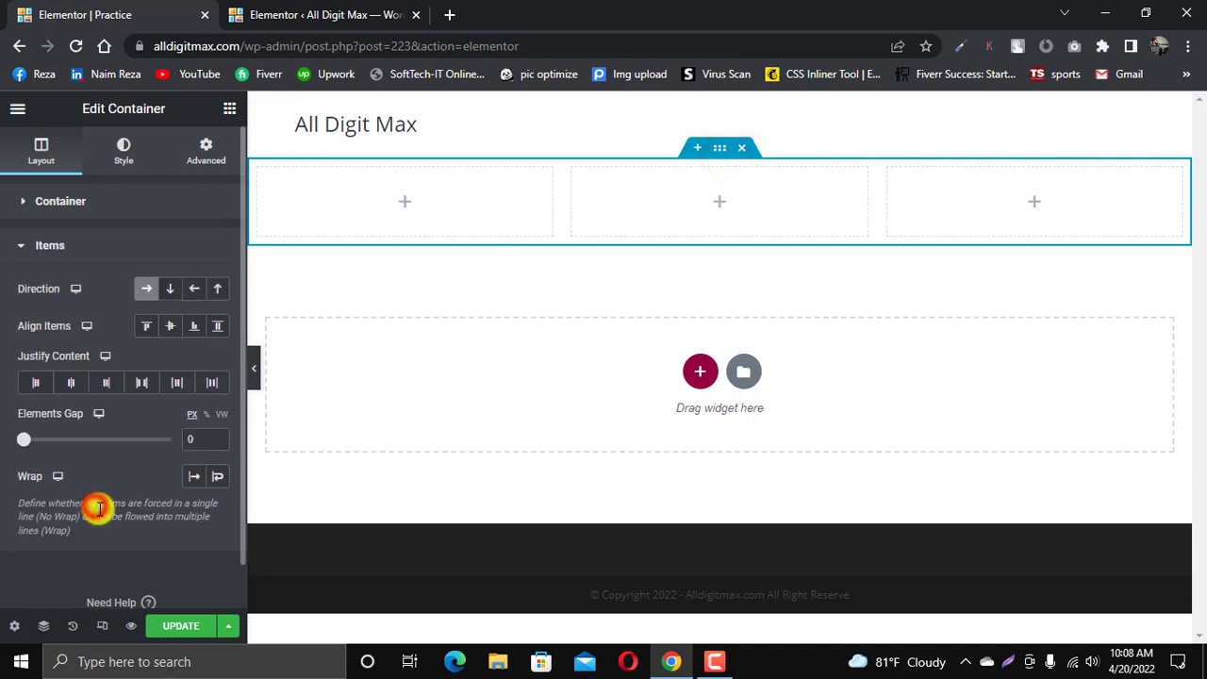
{"action": "left_click", "coordinate": [216, 477]}
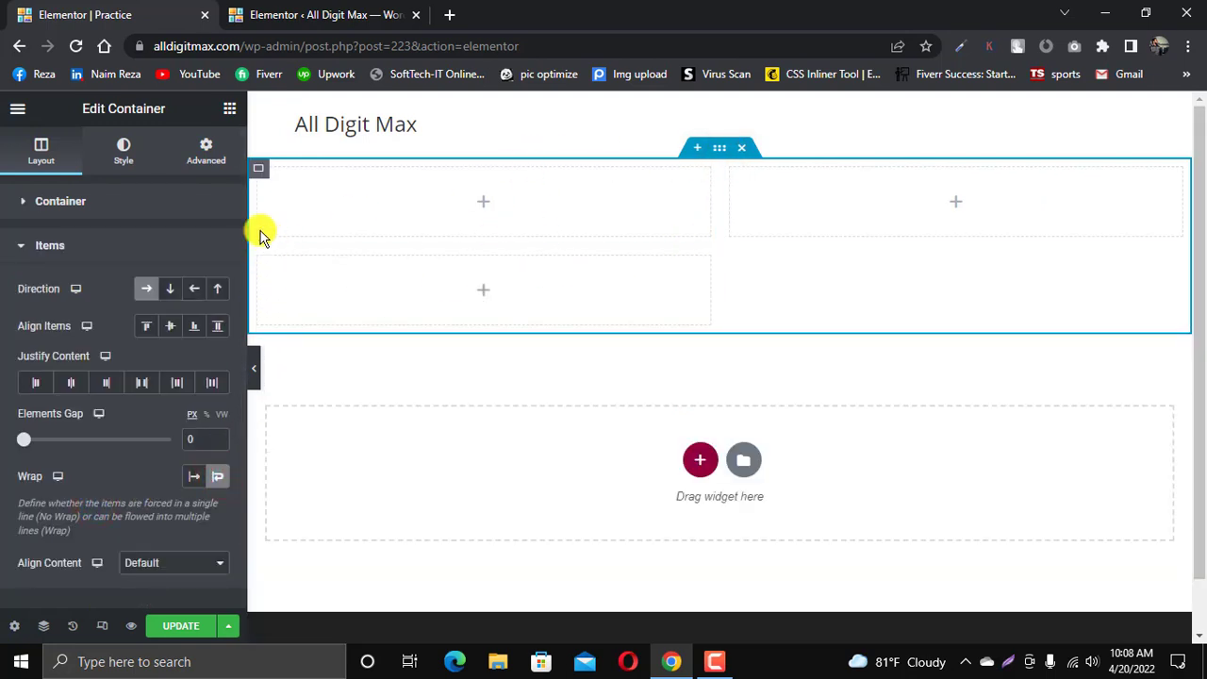
Step: Set the width of the inner container on the second row to 100% and preview the layout without the editing panel
{"action": "left_click", "coordinate": [259, 171]}
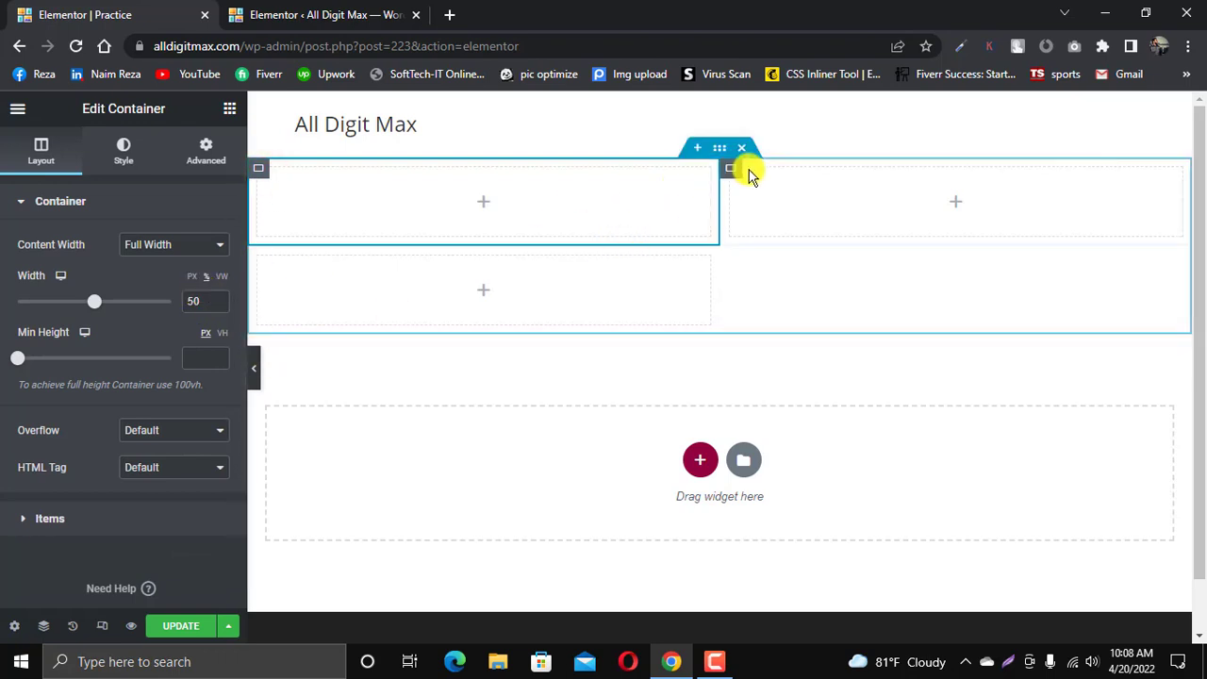
{"action": "left_click", "coordinate": [731, 168]}
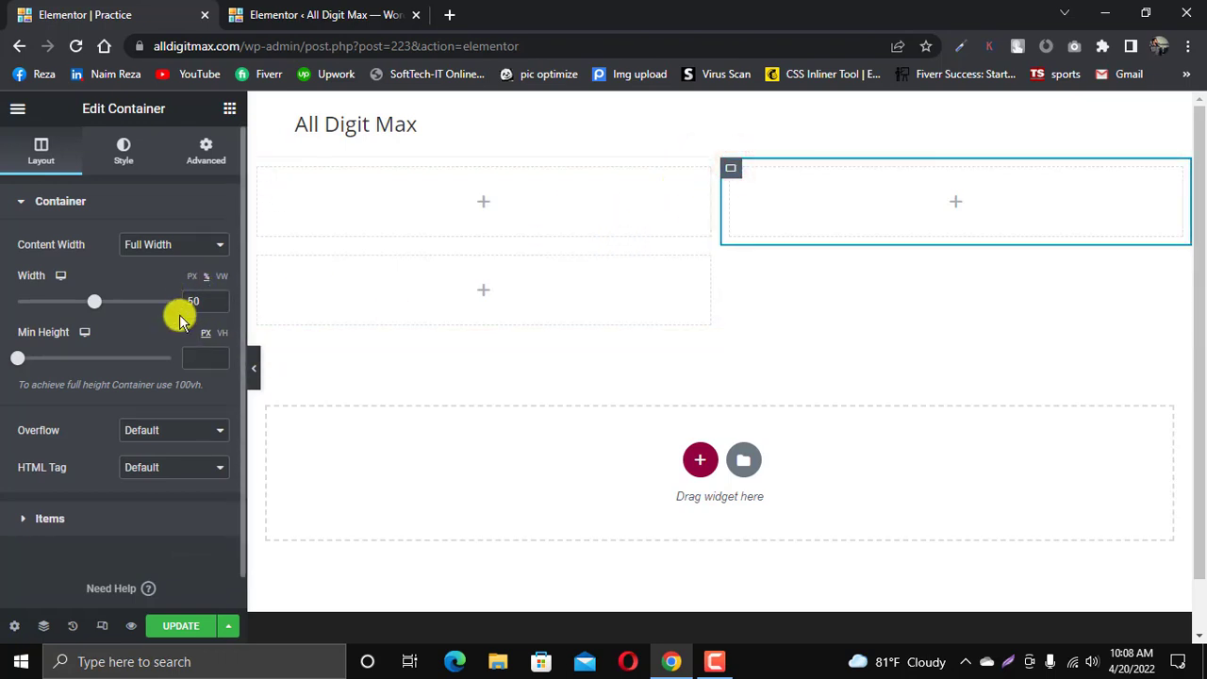
{"action": "left_click", "coordinate": [263, 259]}
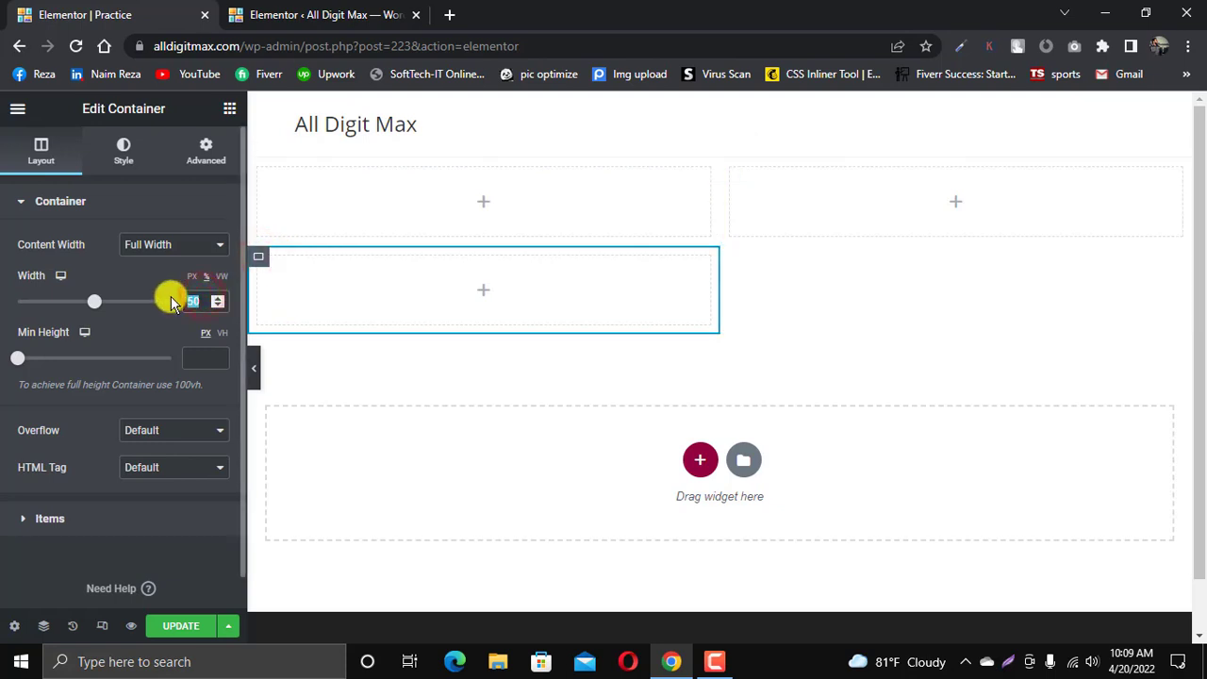
{"action": "type", "text": "100"}
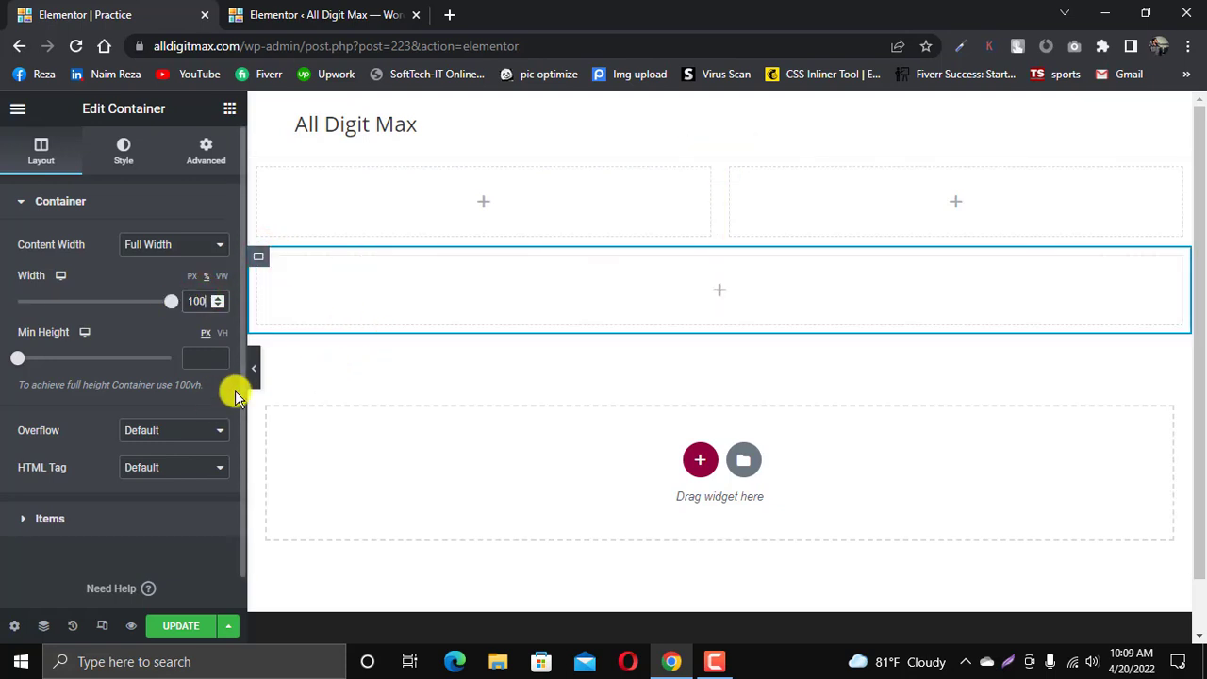
{"action": "left_click", "coordinate": [252, 368]}
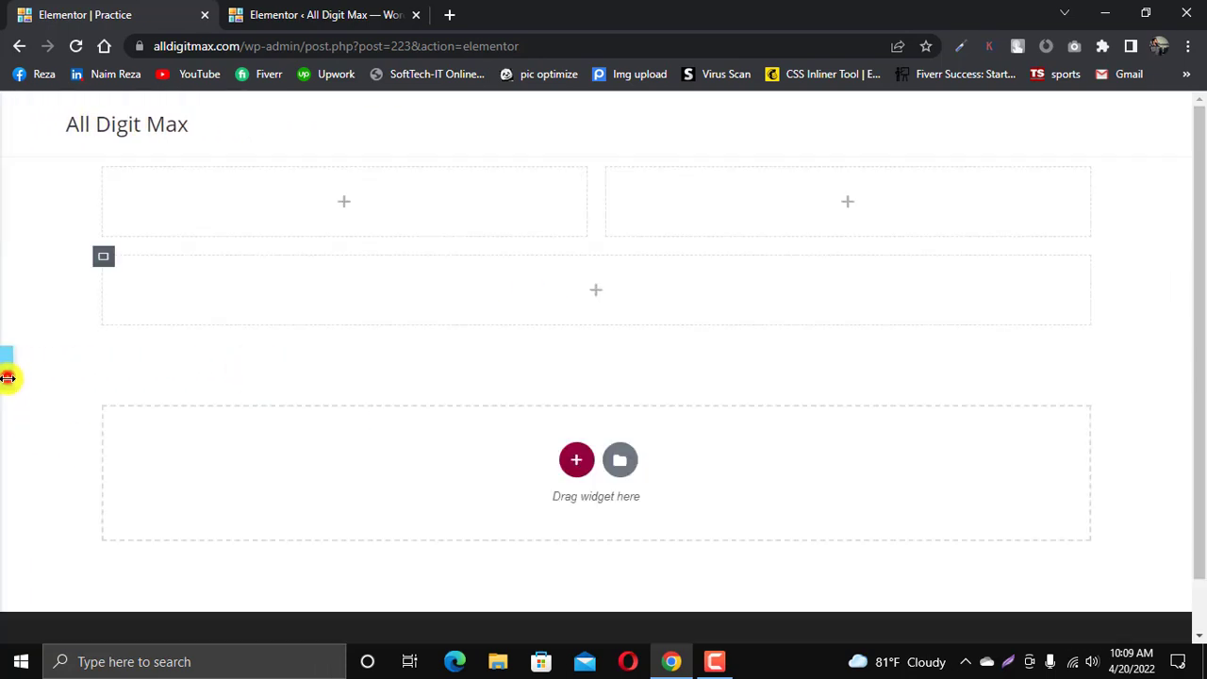
{"action": "left_click", "coordinate": [7, 377]}
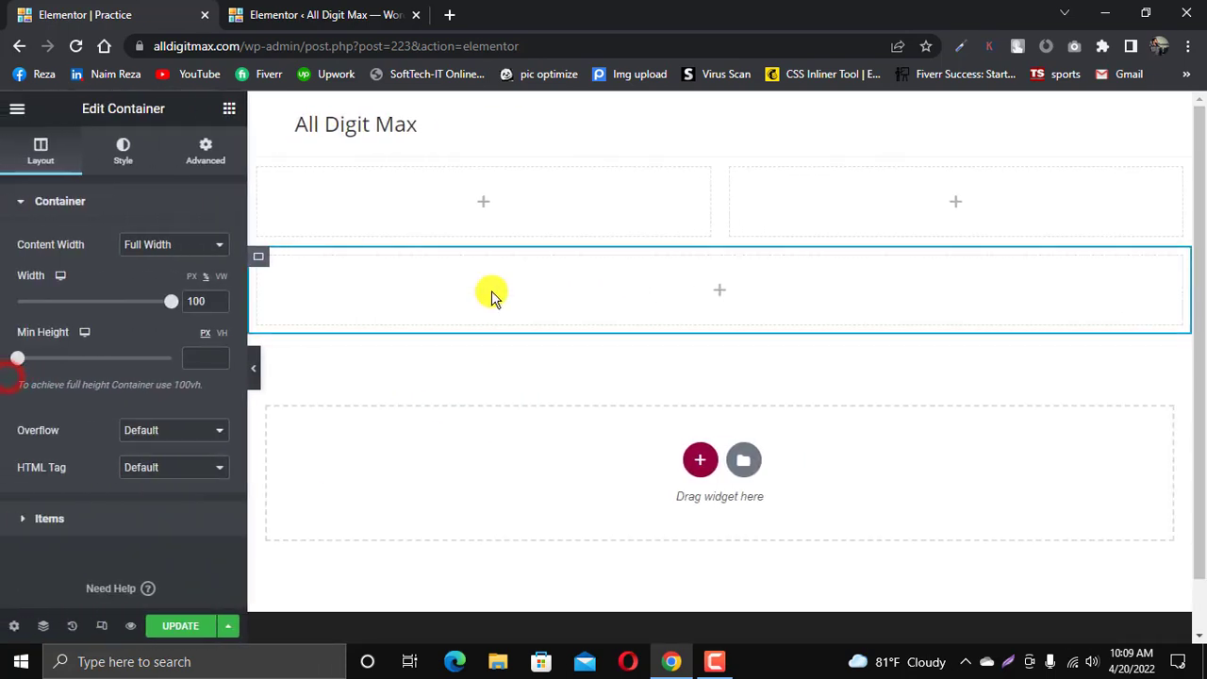
Step: Add a Text Editor widget to the first column of the top row and paste a copy of it into the neighbouring column
{"action": "left_click", "coordinate": [480, 201]}
{"action": "left_click_drag", "start_coordinate": [195, 405], "coordinate": [455, 193]}
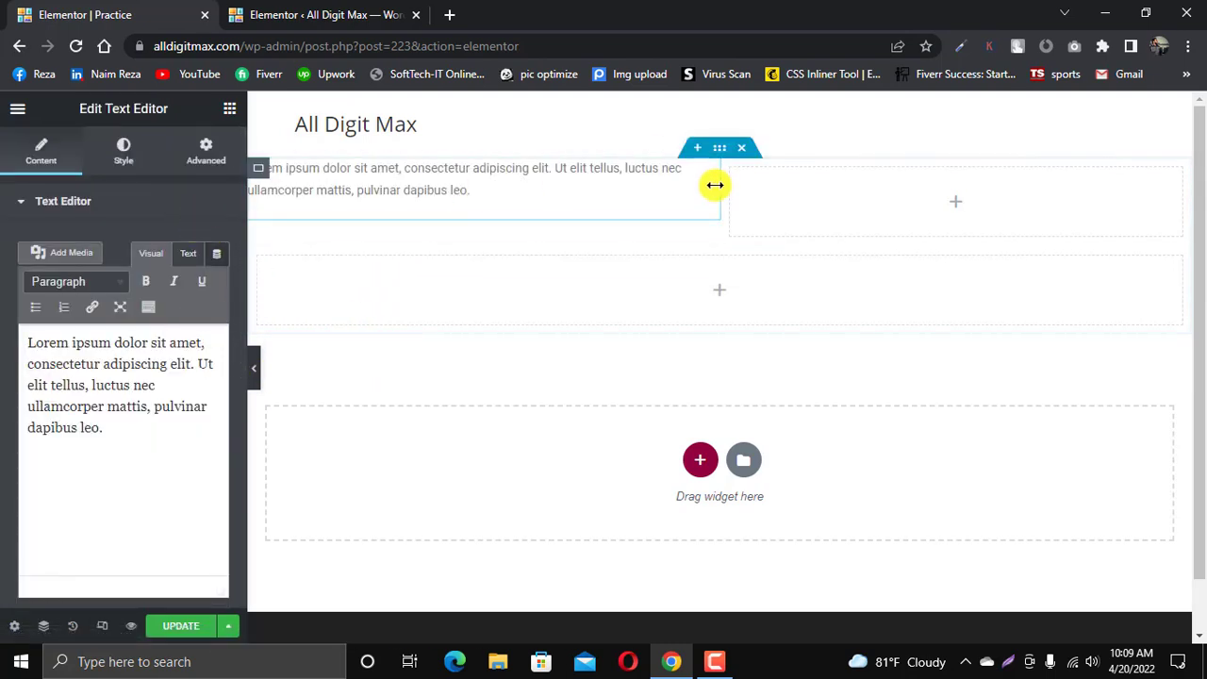
{"action": "right_click", "coordinate": [708, 177]}
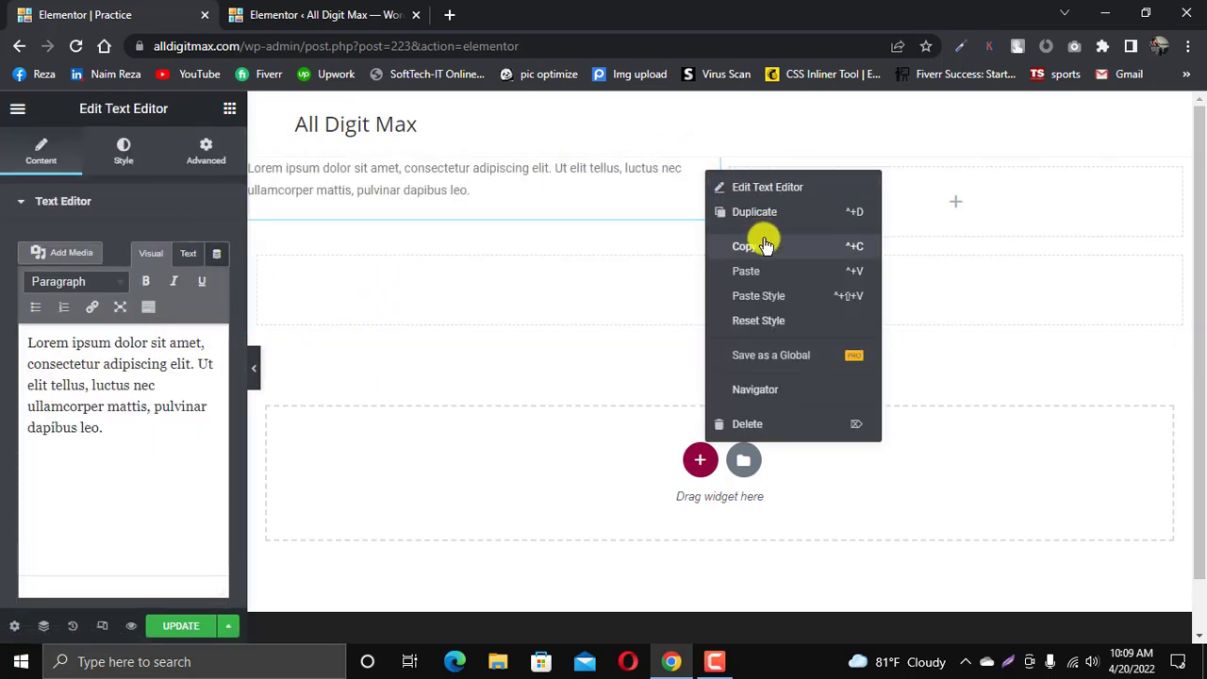
{"action": "left_click", "coordinate": [763, 239]}
{"action": "right_click", "coordinate": [955, 202]}
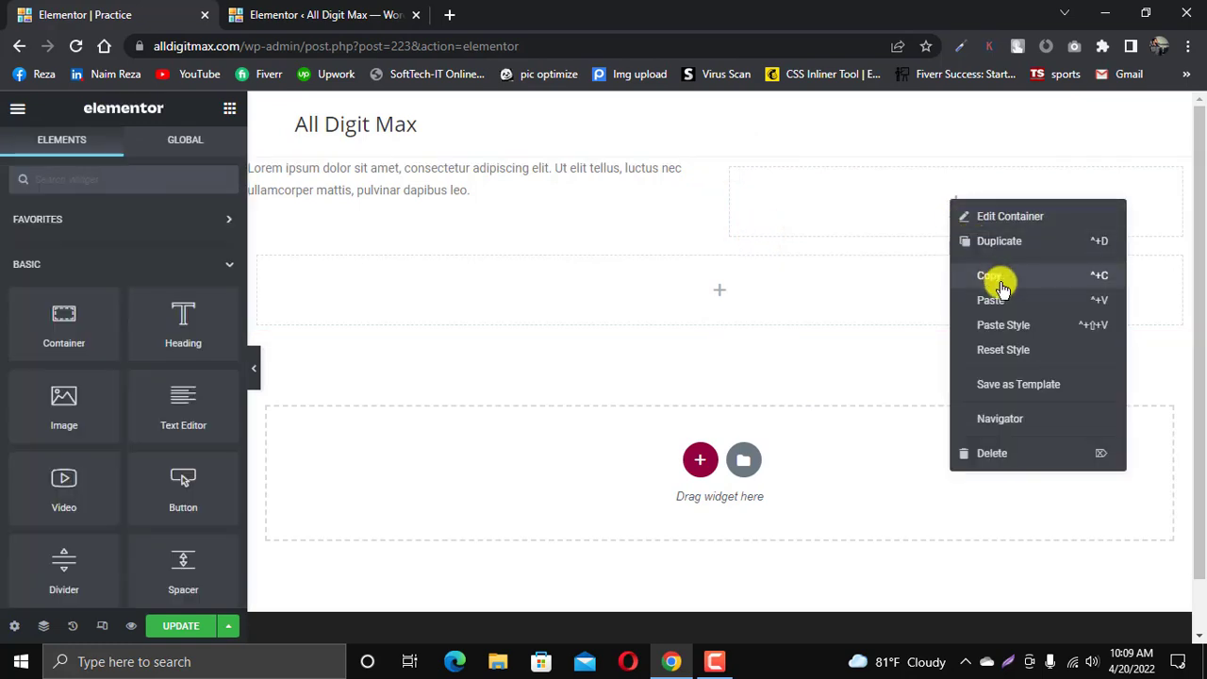
{"action": "left_click", "coordinate": [1005, 291]}
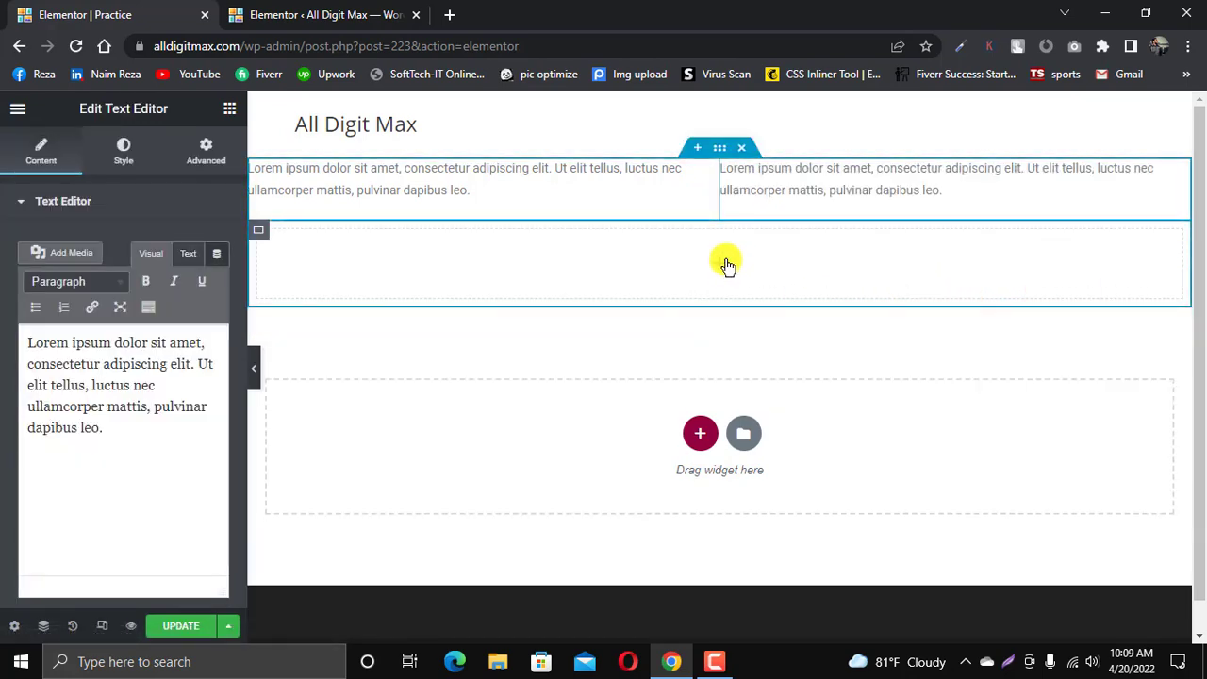
Step: Paste the copied text widget into the full-width container on the second row and preview the layout without the editing panel
{"action": "right_click", "coordinate": [727, 265]}
{"action": "left_click", "coordinate": [786, 358]}
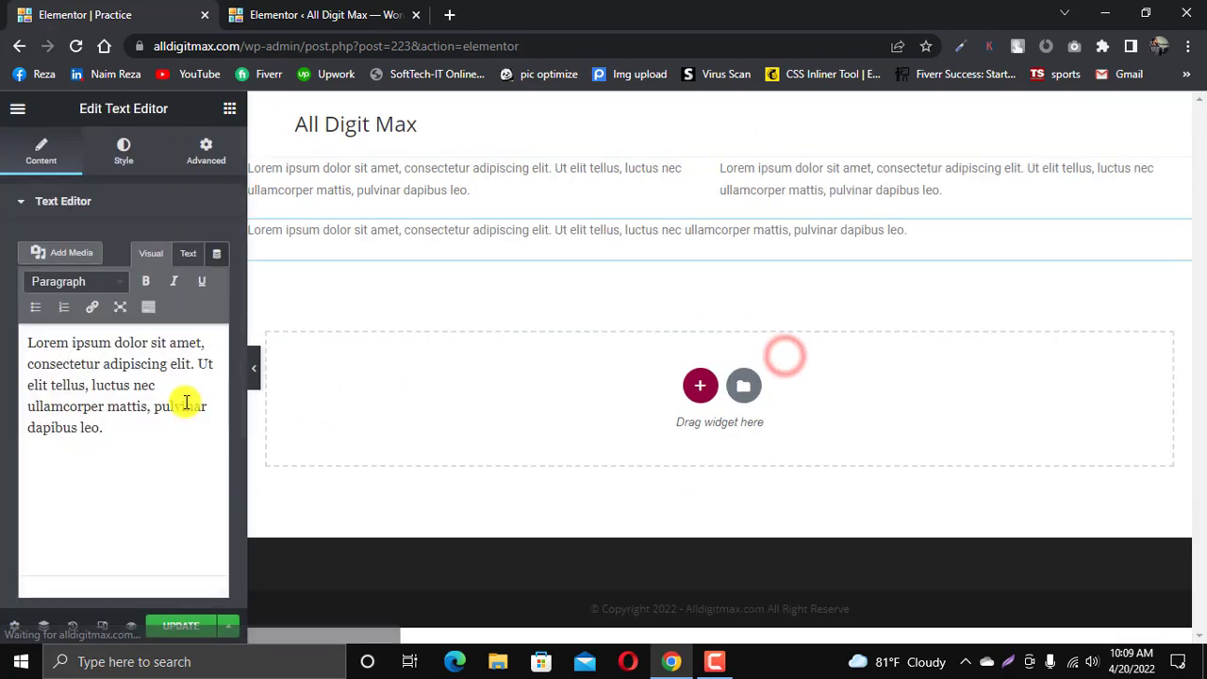
{"action": "left_click", "coordinate": [258, 378]}
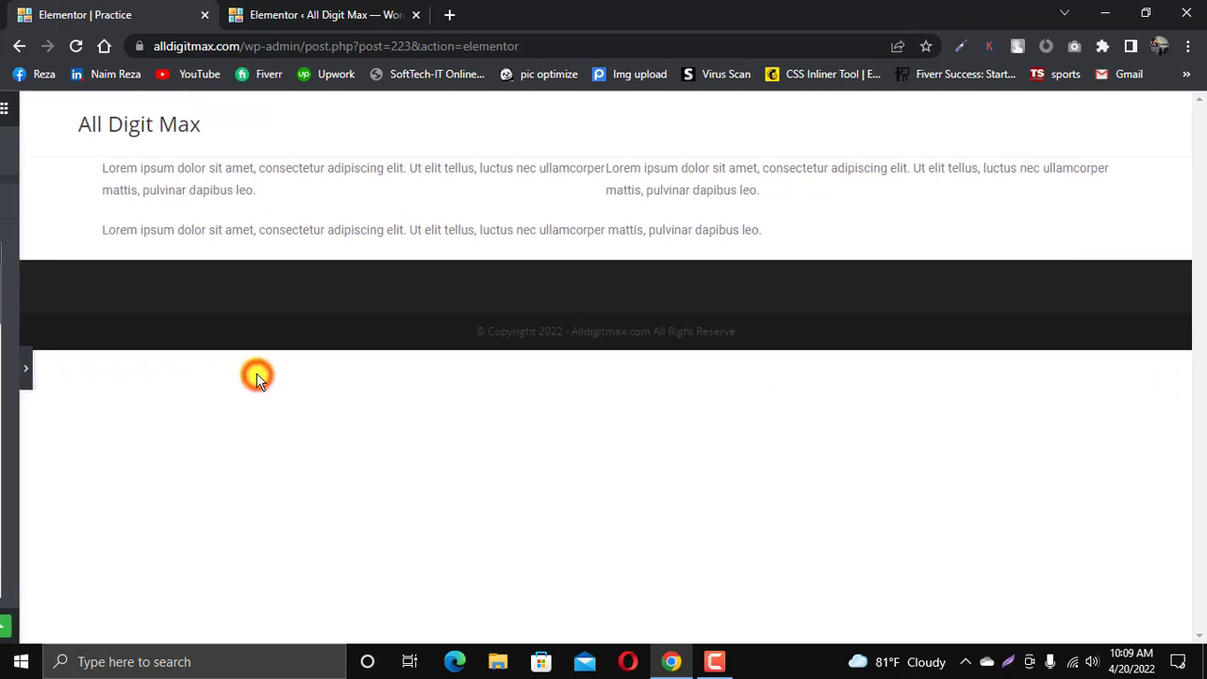
{"action": "left_click", "coordinate": [4, 371]}
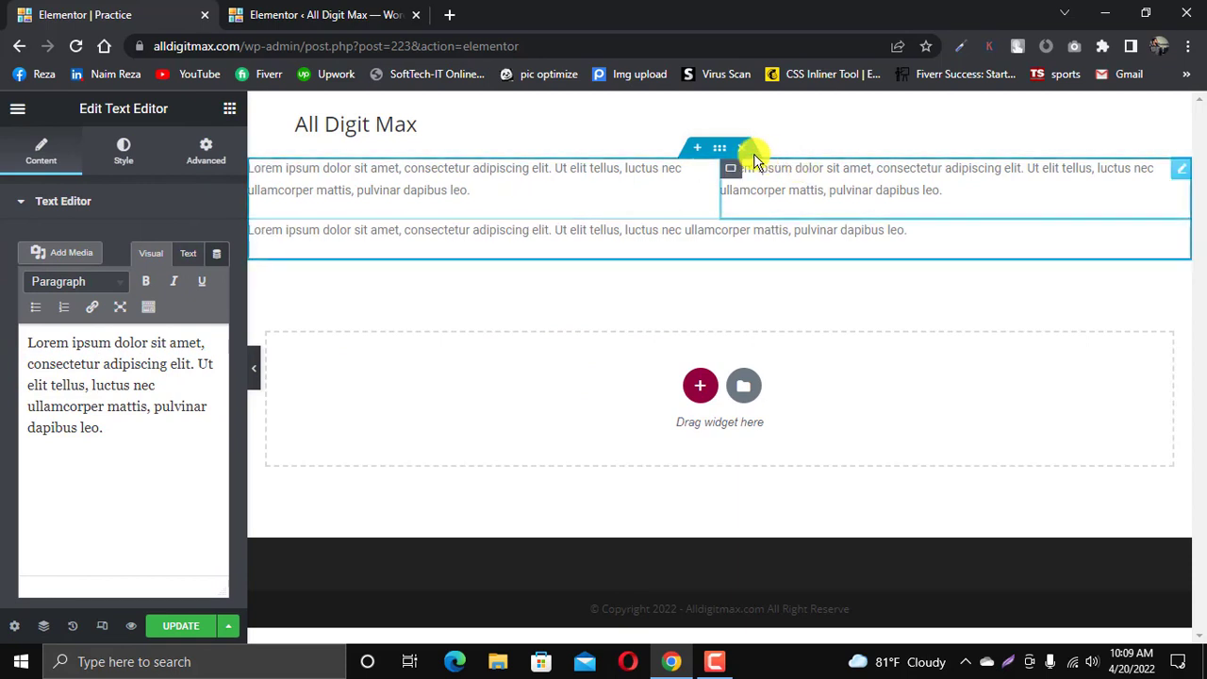
Step: Try an Elements Gap of 20 px on the parent container's items and reset the gap to 0
{"action": "left_click", "coordinate": [720, 151]}
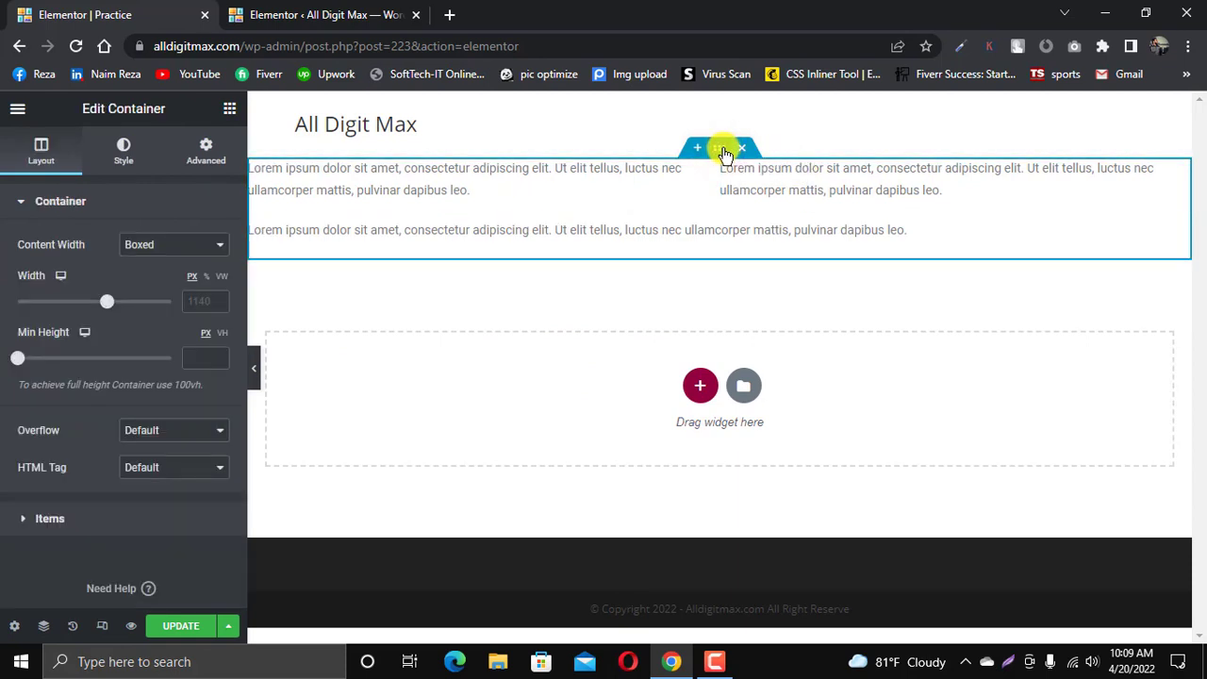
{"action": "left_click", "coordinate": [97, 520]}
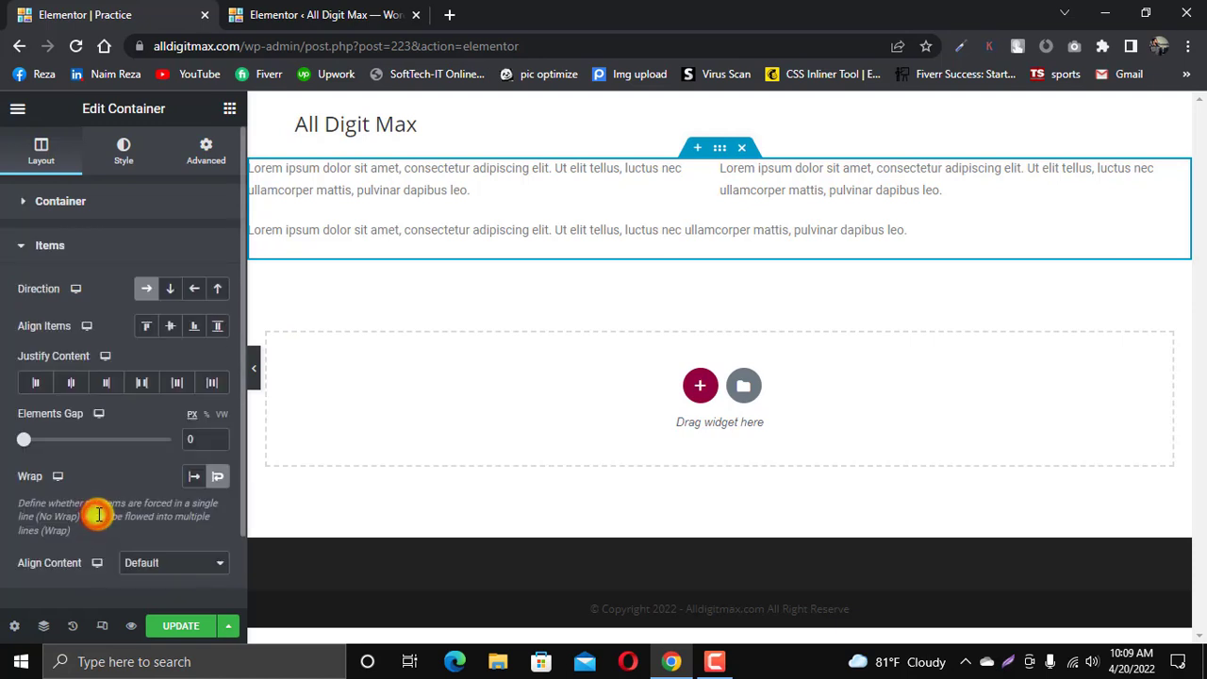
{"action": "scroll", "coordinate": [102, 494], "scroll_direction": "down", "scroll_amount": 1}
{"action": "scroll", "coordinate": [102, 495], "scroll_direction": "up", "scroll_amount": 1}
{"action": "scroll", "coordinate": [102, 494], "scroll_direction": "down", "scroll_amount": 1}
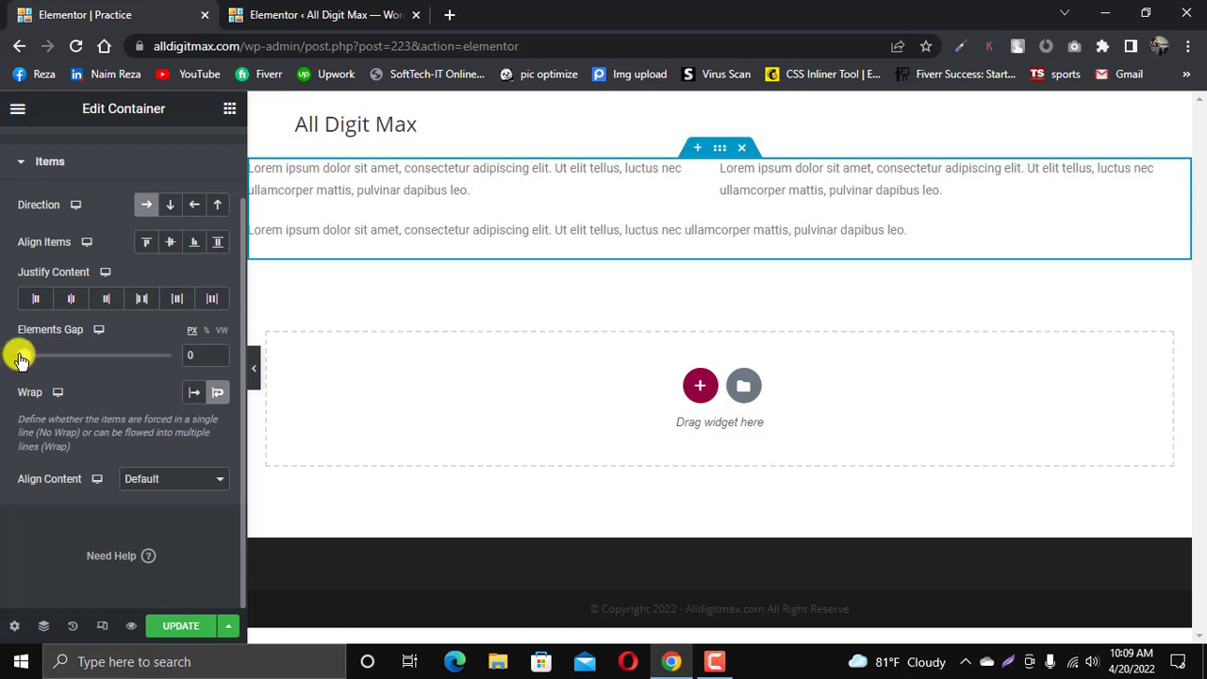
{"action": "left_click_drag", "start_coordinate": [22, 359], "coordinate": [24, 360]}
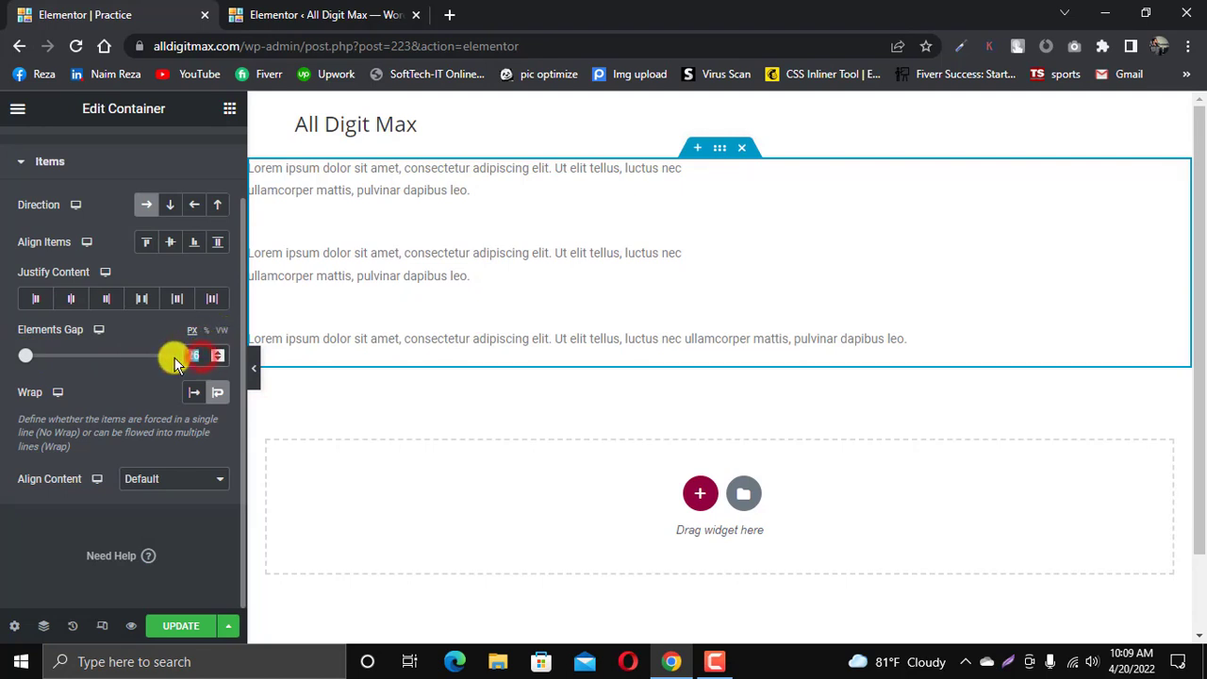
{"action": "type", "text": "20"}
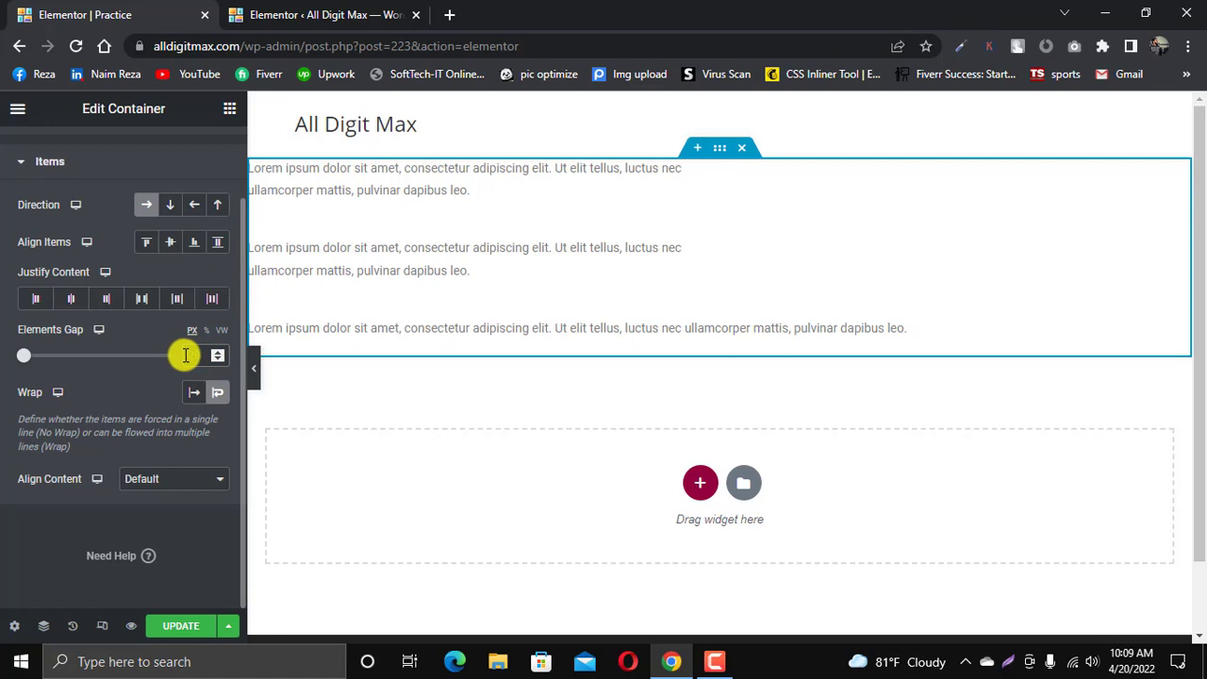
{"action": "left_click_drag", "start_coordinate": [25, 359], "coordinate": [3, 368]}
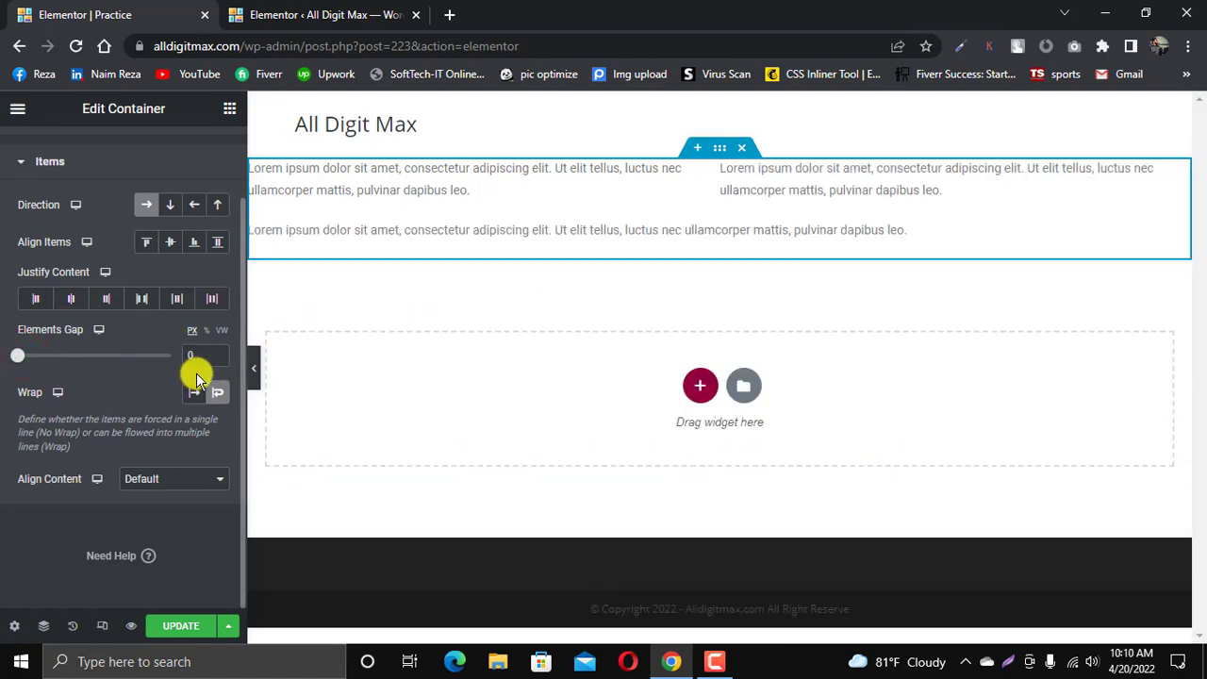
Step: Set the parent container's padding to 12 px on all sides
{"action": "scroll", "coordinate": [63, 274], "scroll_direction": "up", "scroll_amount": 2}
{"action": "left_click", "coordinate": [203, 151]}
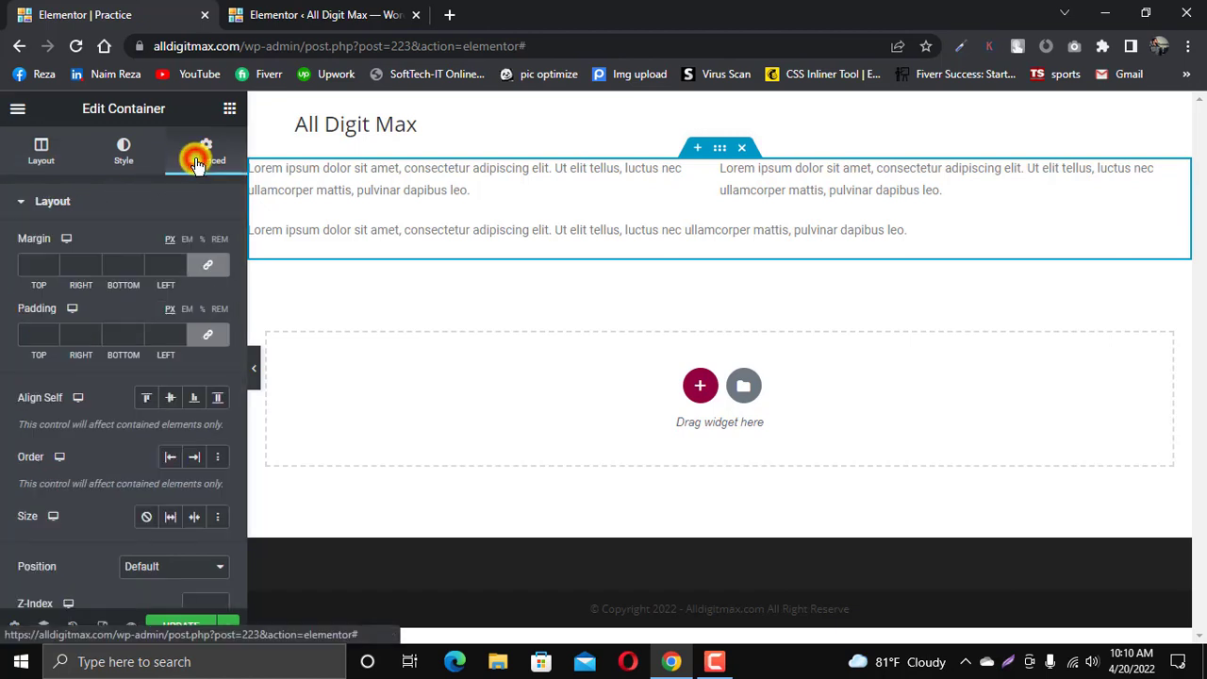
{"action": "left_click", "coordinate": [179, 333]}
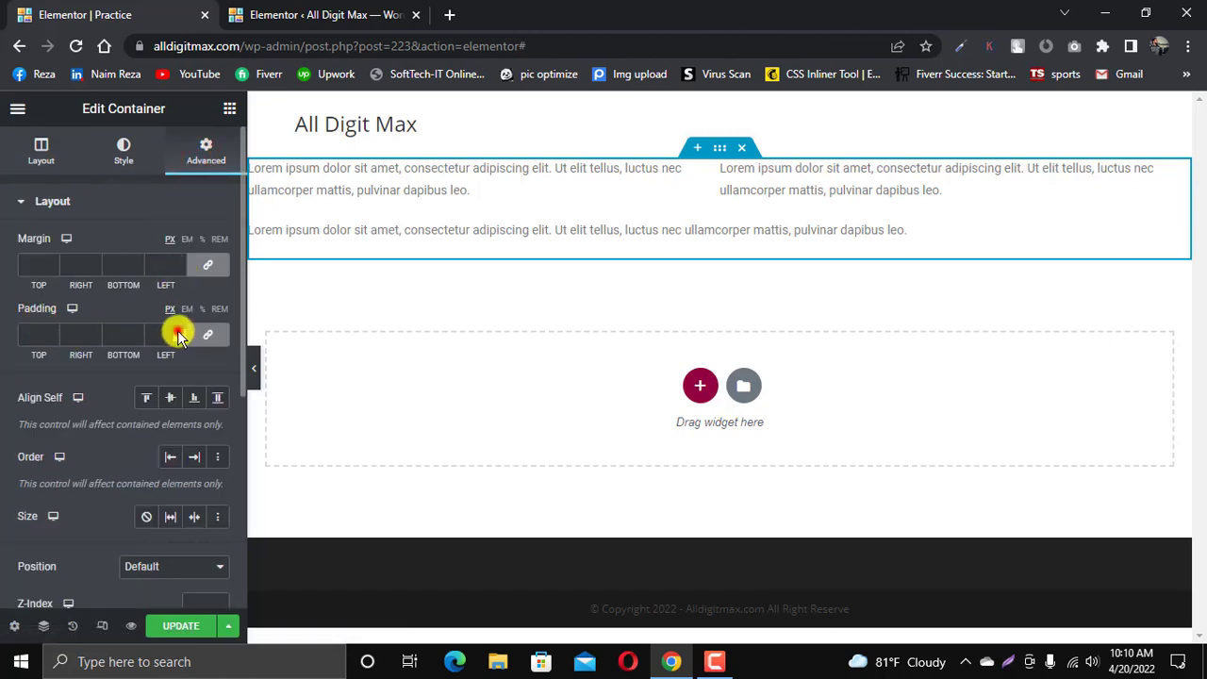
{"action": "type", "text": "5"}
{"action": "left_click", "coordinate": [178, 332]}
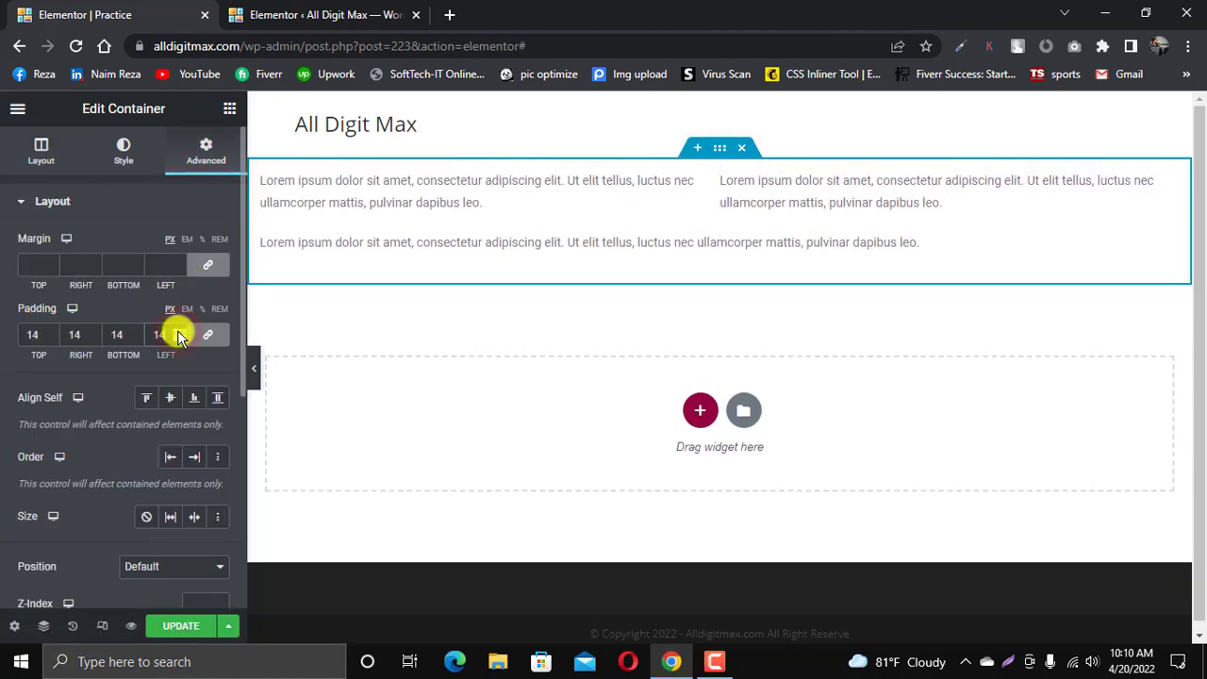
{"action": "left_click", "coordinate": [176, 342]}
{"action": "left_click", "coordinate": [177, 344]}
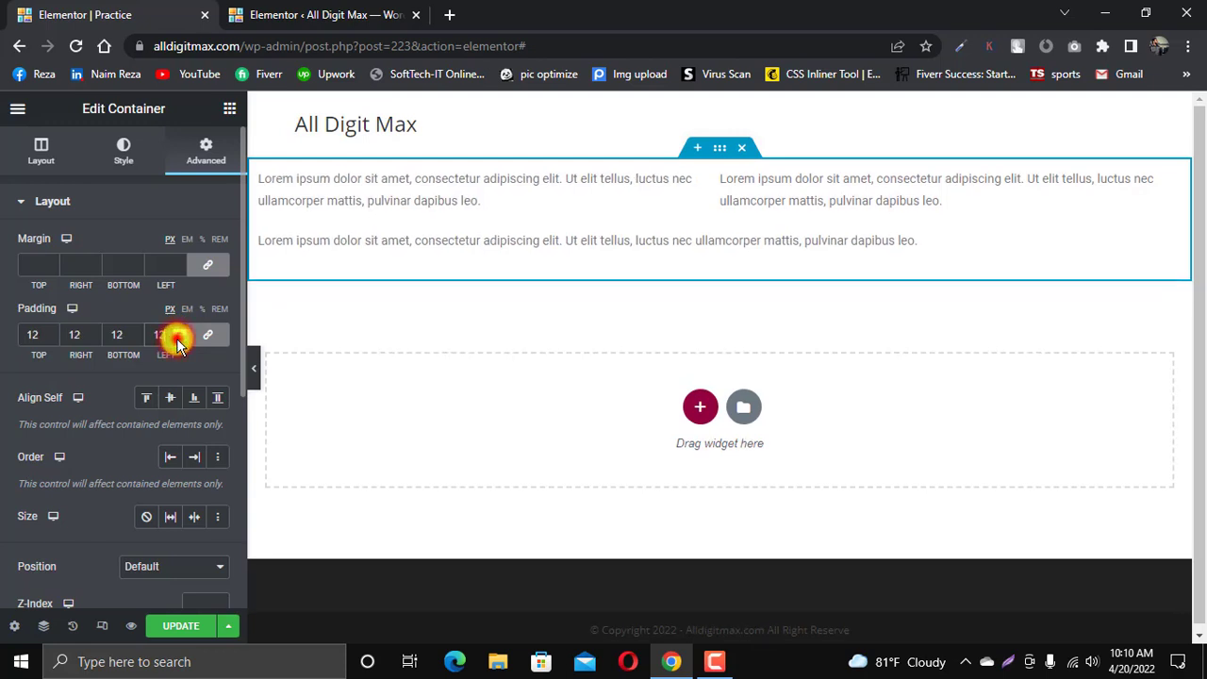
Step: Set the first column's padding to 9 px on all sides and preview the layout without the editing panel
{"action": "left_click", "coordinate": [268, 182]}
{"action": "left_click", "coordinate": [224, 153]}
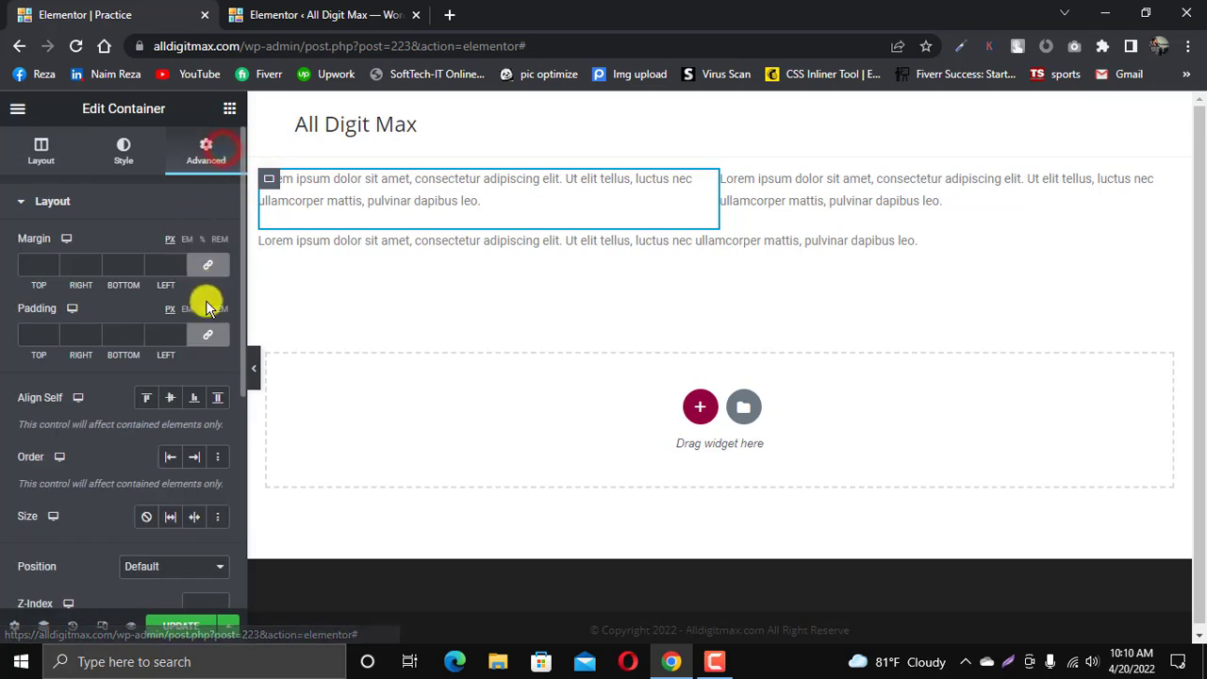
{"action": "left_click", "coordinate": [179, 331]}
{"action": "type", "text": "6"}
{"action": "left_click", "coordinate": [179, 330]}
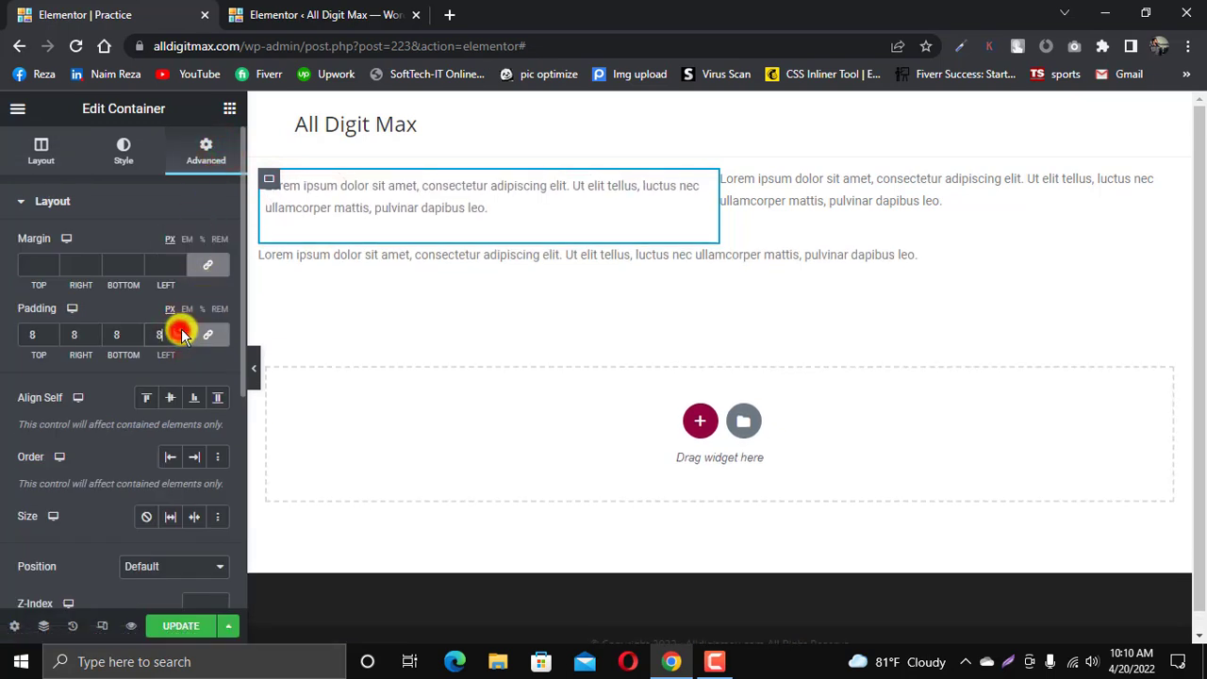
{"action": "left_click", "coordinate": [255, 367]}
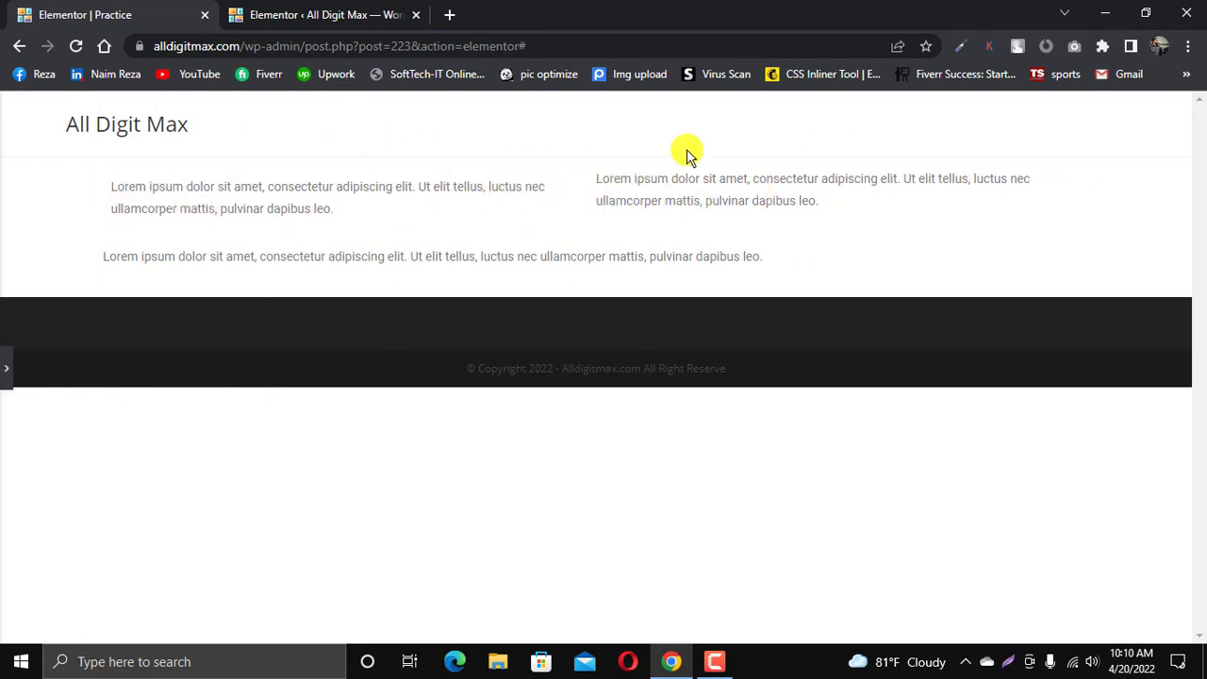
{"action": "left_click", "coordinate": [4, 368]}
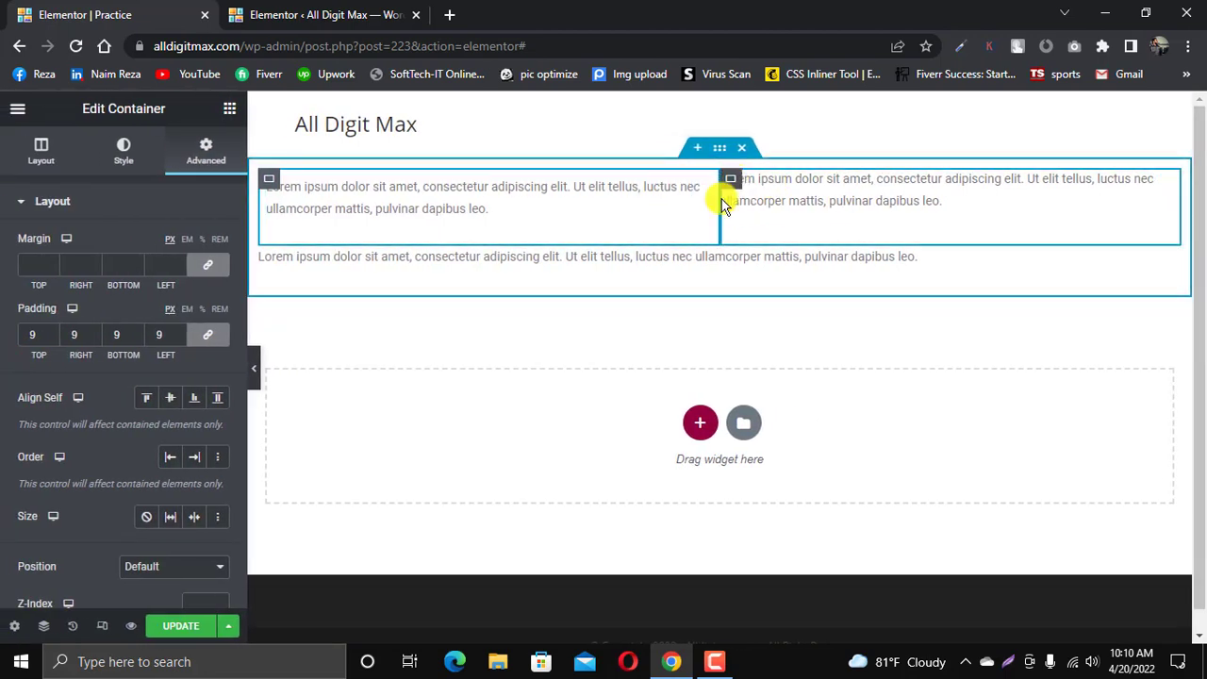
Step: Add a new container with the two equal columns structure below the text container
{"action": "left_click", "coordinate": [707, 427]}
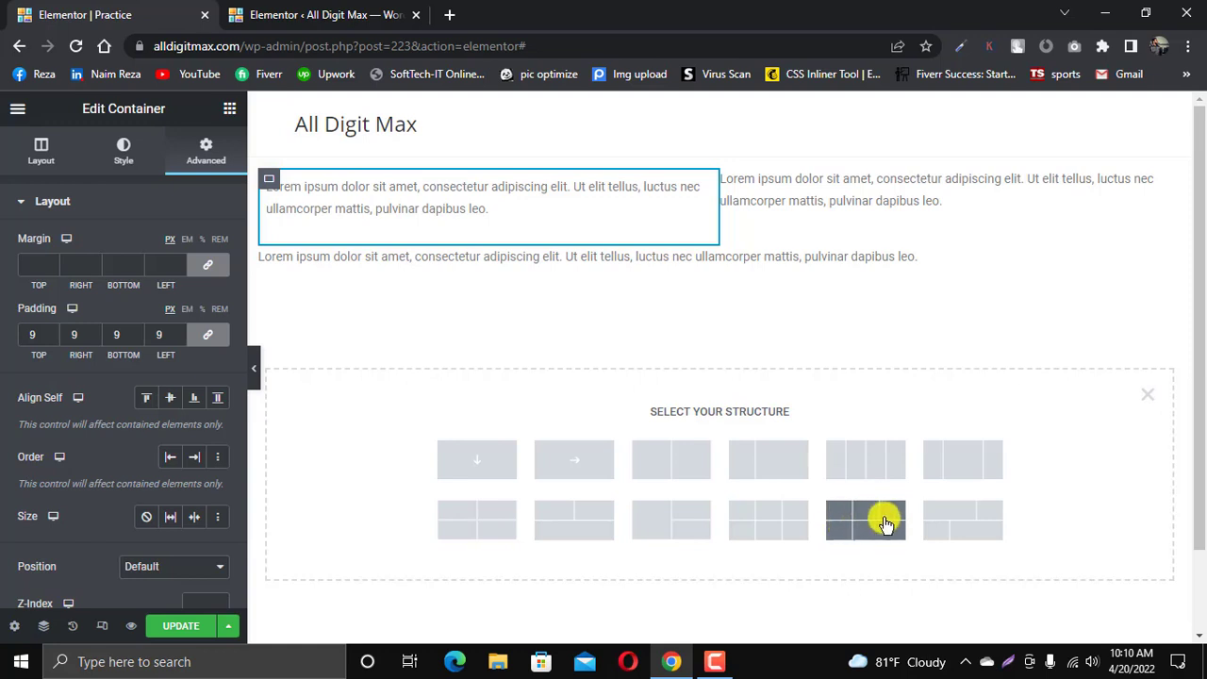
{"action": "left_click", "coordinate": [1149, 397]}
{"action": "left_click", "coordinate": [699, 426]}
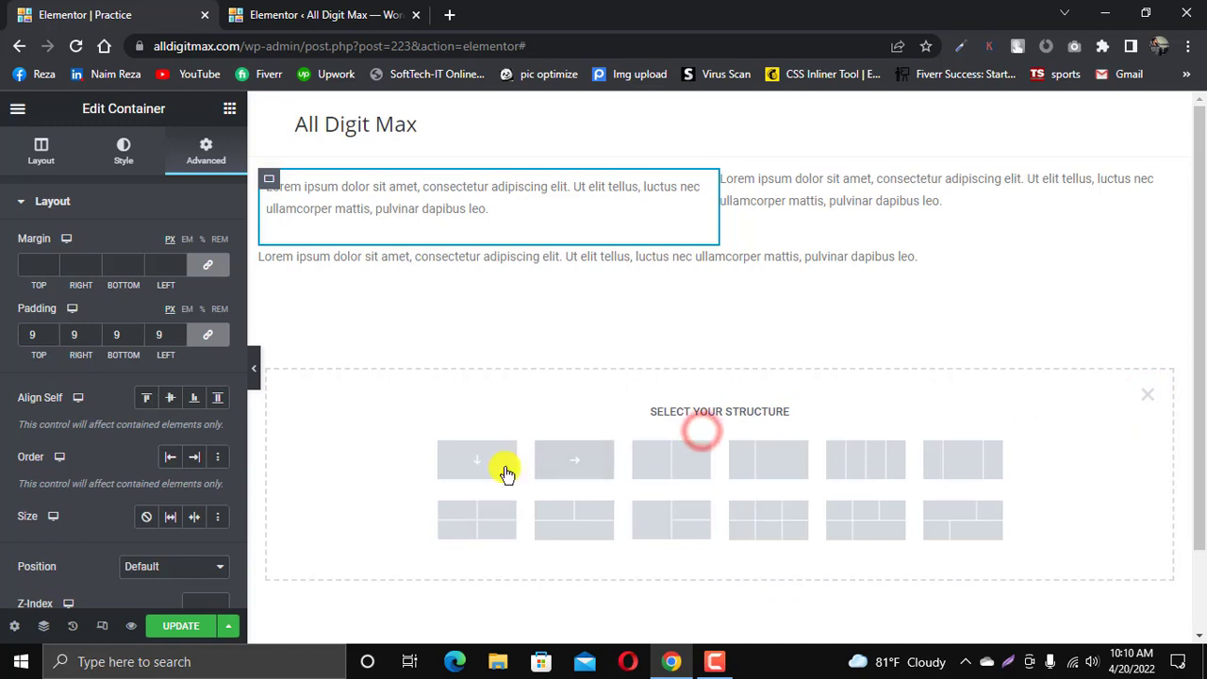
{"action": "left_click", "coordinate": [671, 457]}
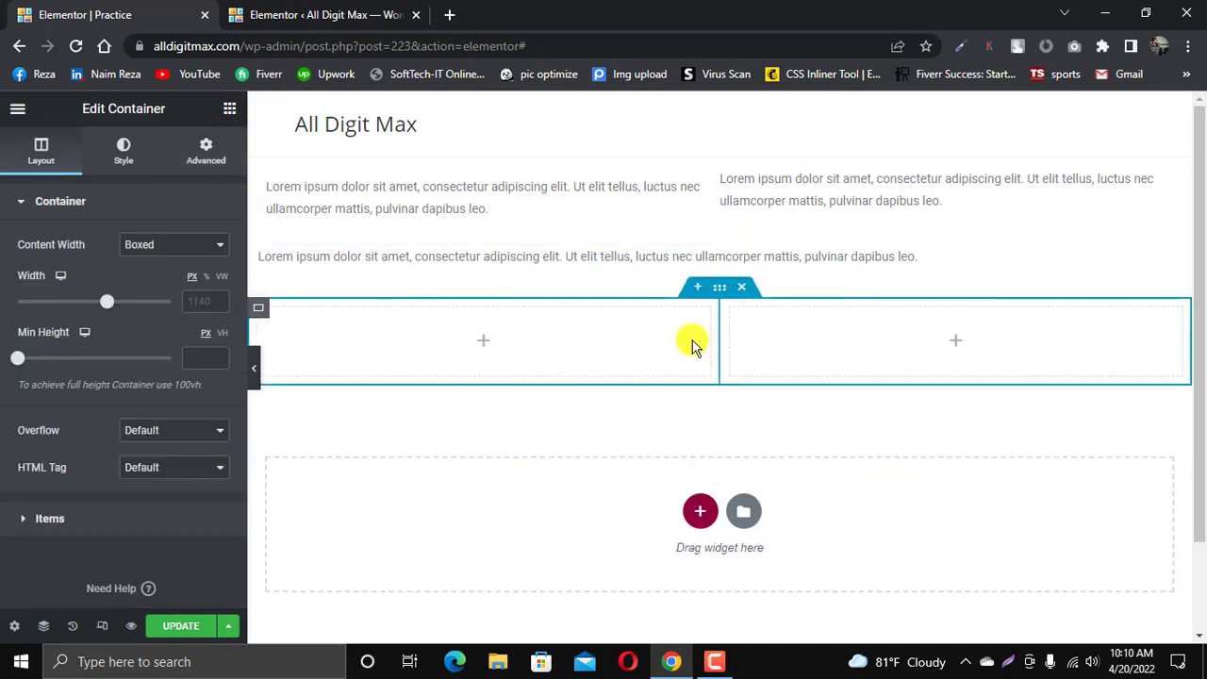
Step: Add a container with the single column-direction structure below the two-column container and delete it
{"action": "left_click", "coordinate": [700, 510]}
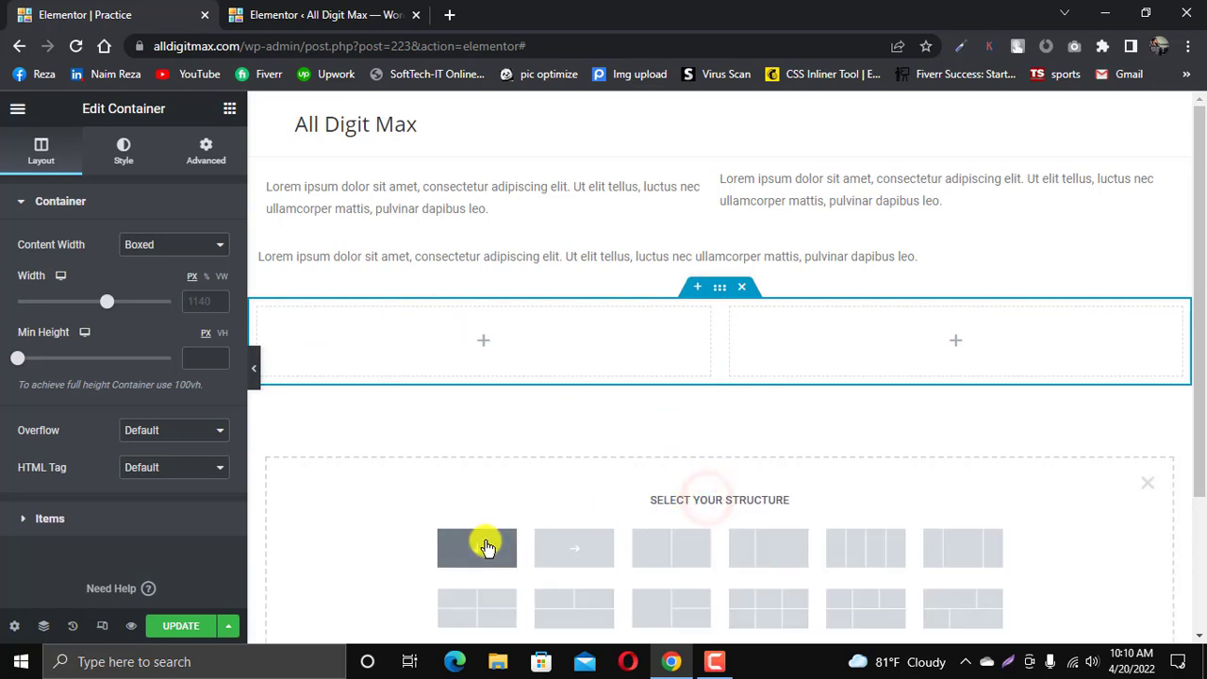
{"action": "left_click", "coordinate": [474, 552]}
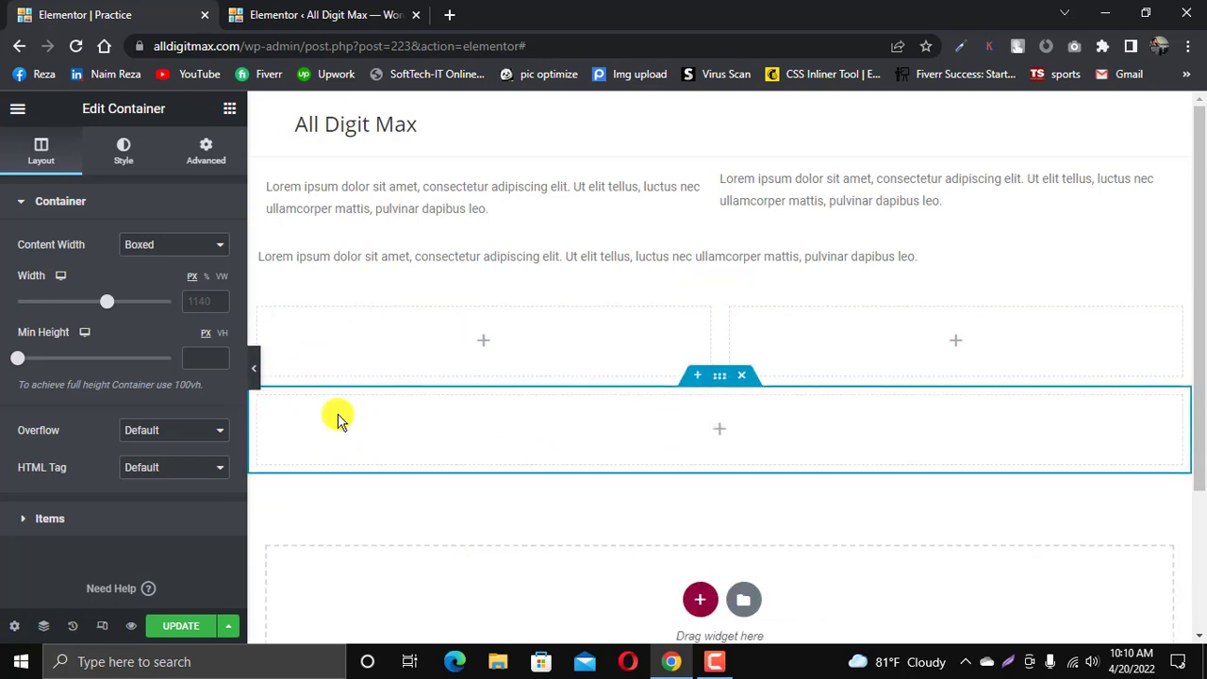
{"action": "left_click", "coordinate": [749, 379]}
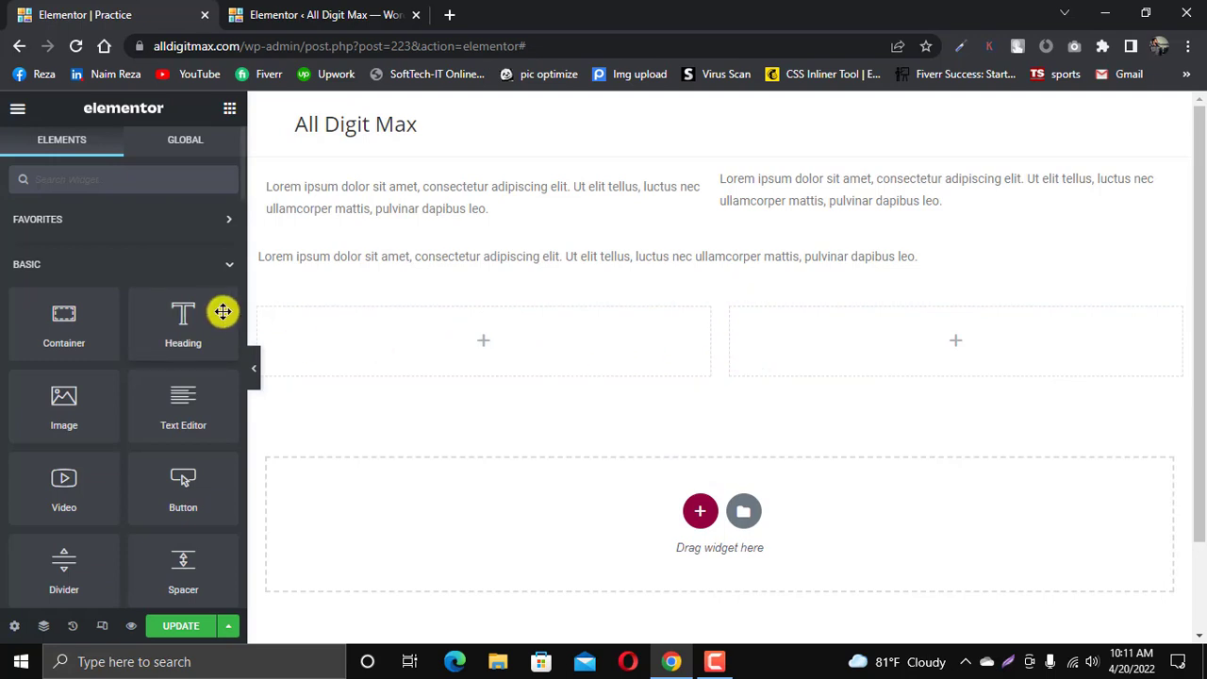
Step: Duplicate the first empty column of the new container three times
{"action": "right_click", "coordinate": [257, 310]}
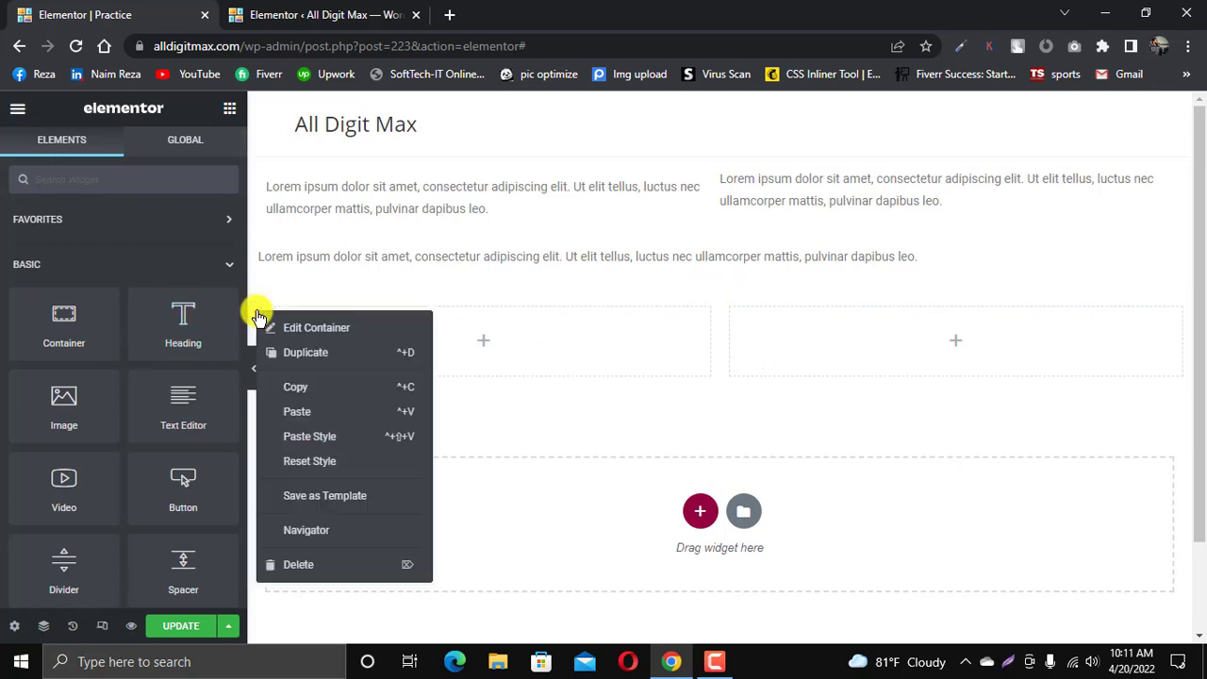
{"action": "left_click", "coordinate": [313, 349]}
{"action": "right_click", "coordinate": [256, 305]}
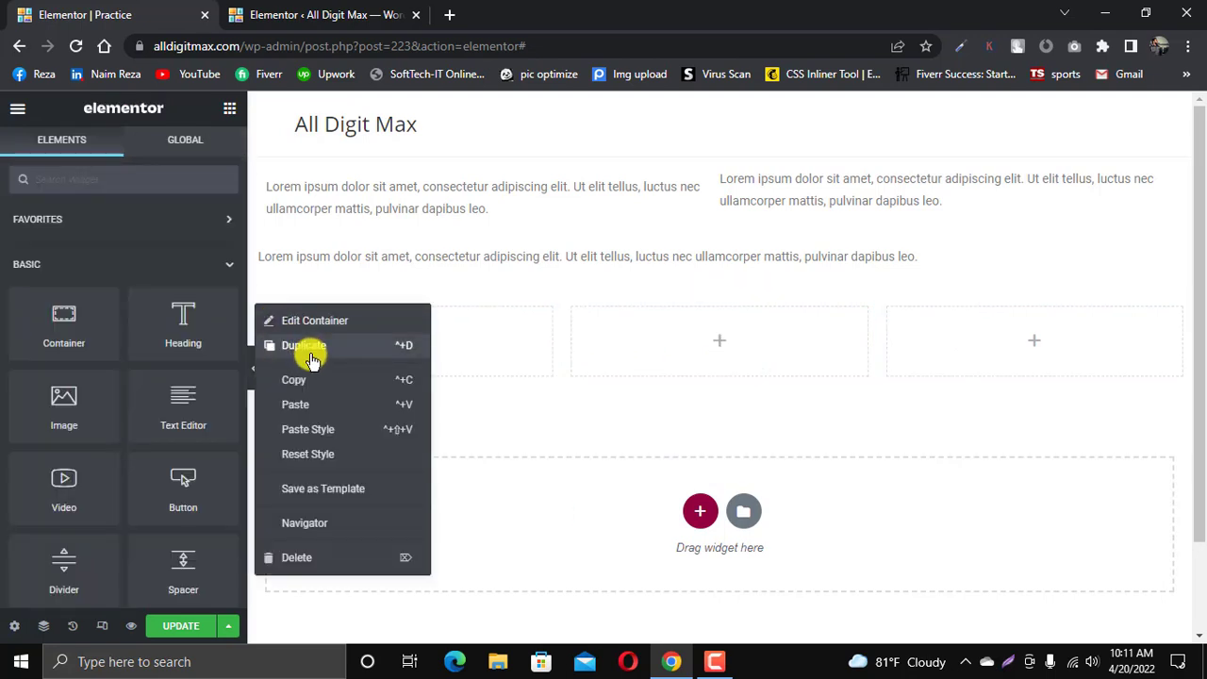
{"action": "left_click", "coordinate": [311, 349]}
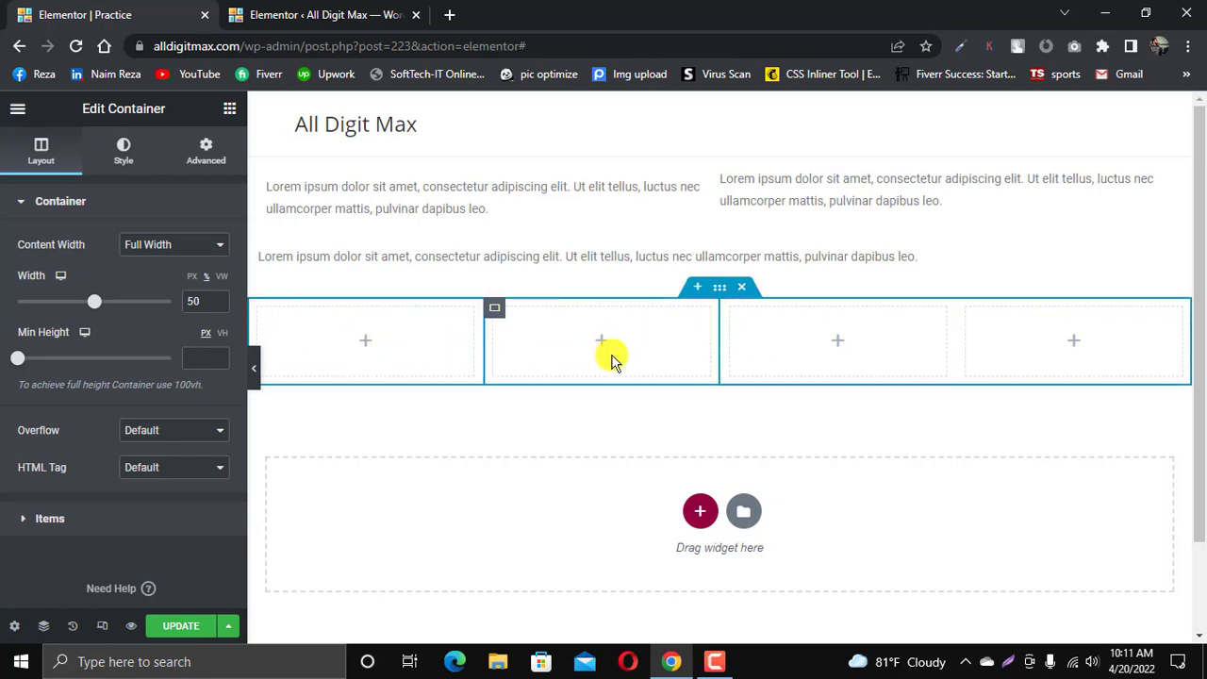
{"action": "right_click", "coordinate": [265, 313]}
{"action": "left_click", "coordinate": [320, 349]}
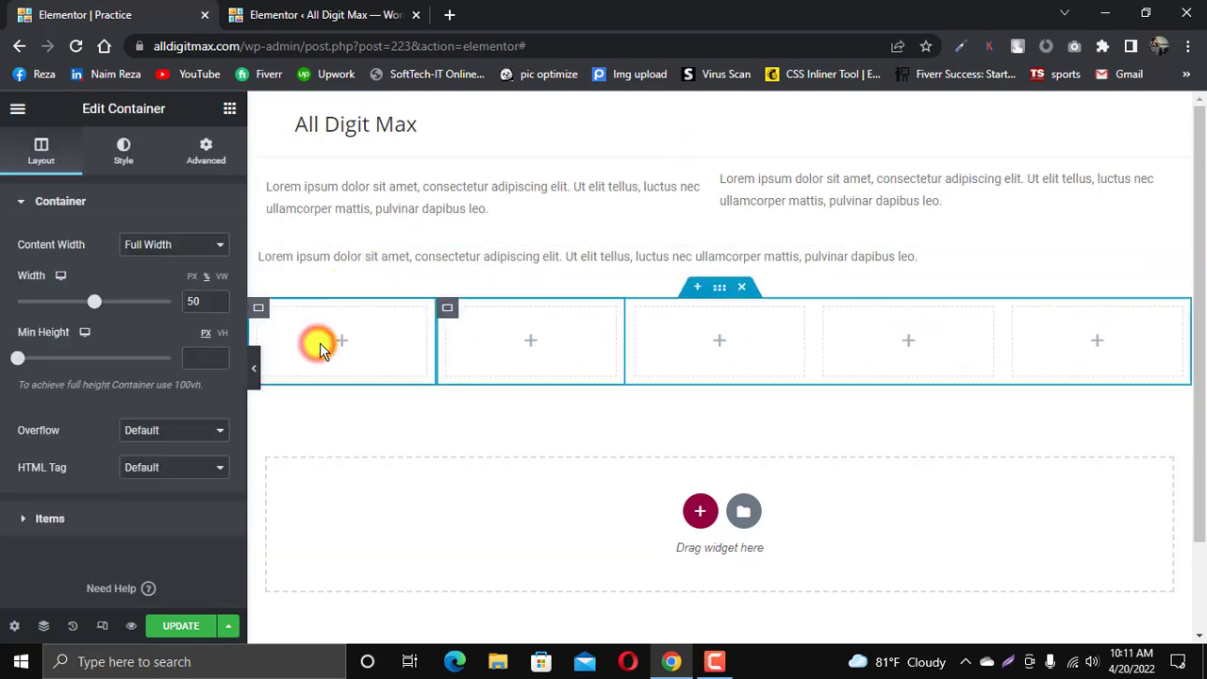
Step: Set the items of the new parent container to Wrap
{"action": "left_click", "coordinate": [720, 298]}
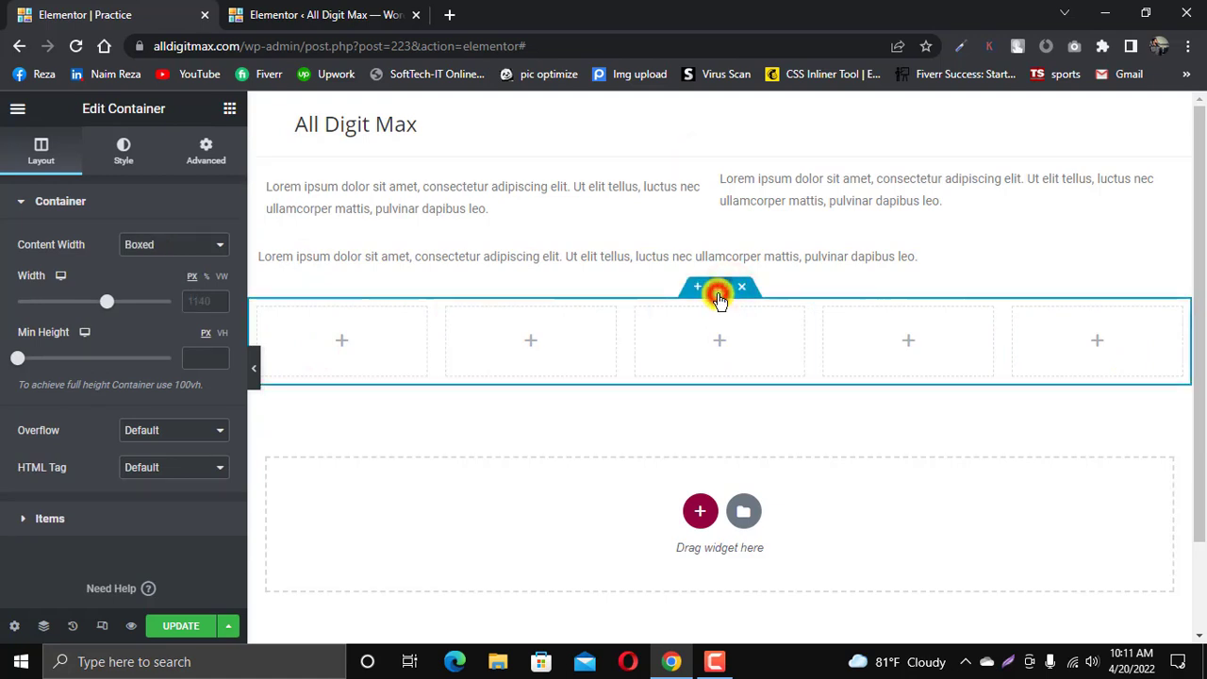
{"action": "left_click", "coordinate": [132, 507]}
{"action": "left_click", "coordinate": [218, 477]}
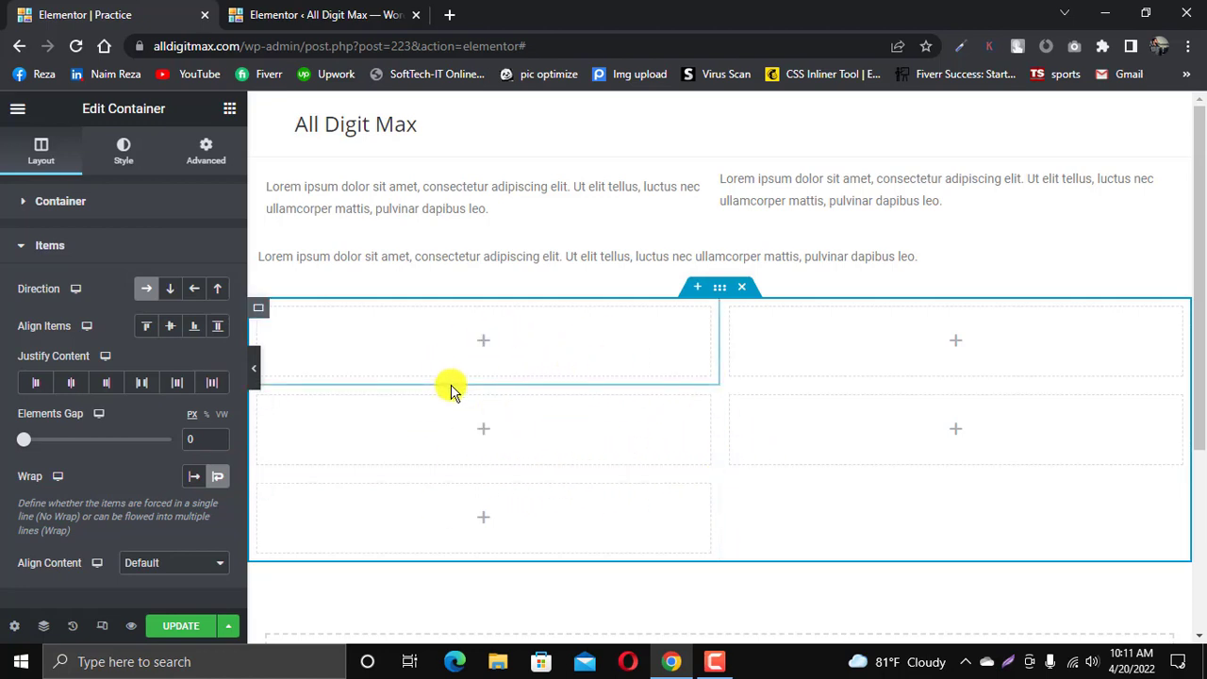
Step: Set the width of the first, second and third empty child containers to 33.33% each
{"action": "left_click", "coordinate": [258, 311]}
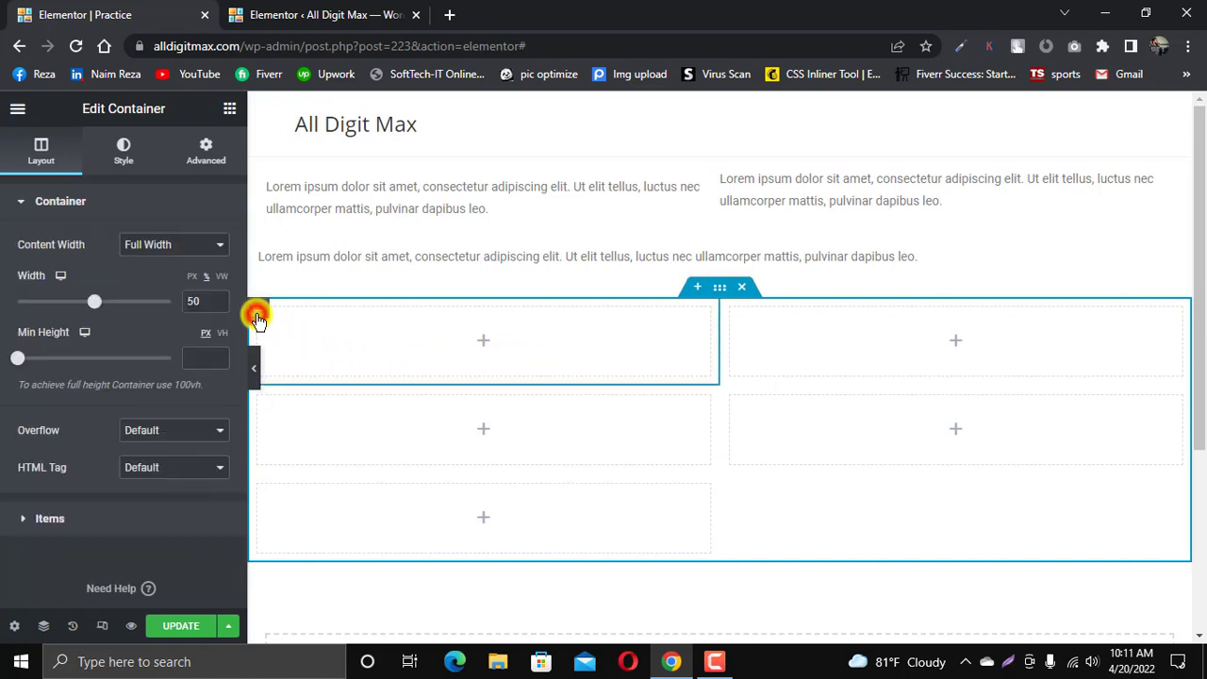
{"action": "double_click", "coordinate": [205, 297]}
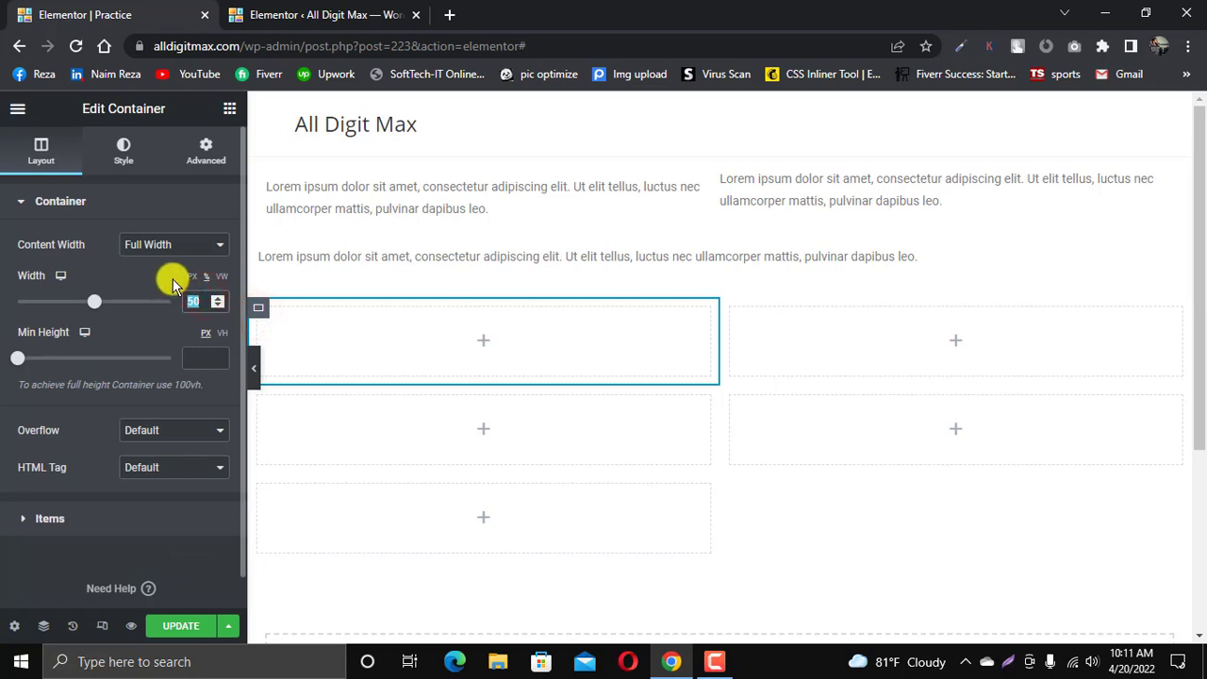
{"action": "type", "text": "33.33"}
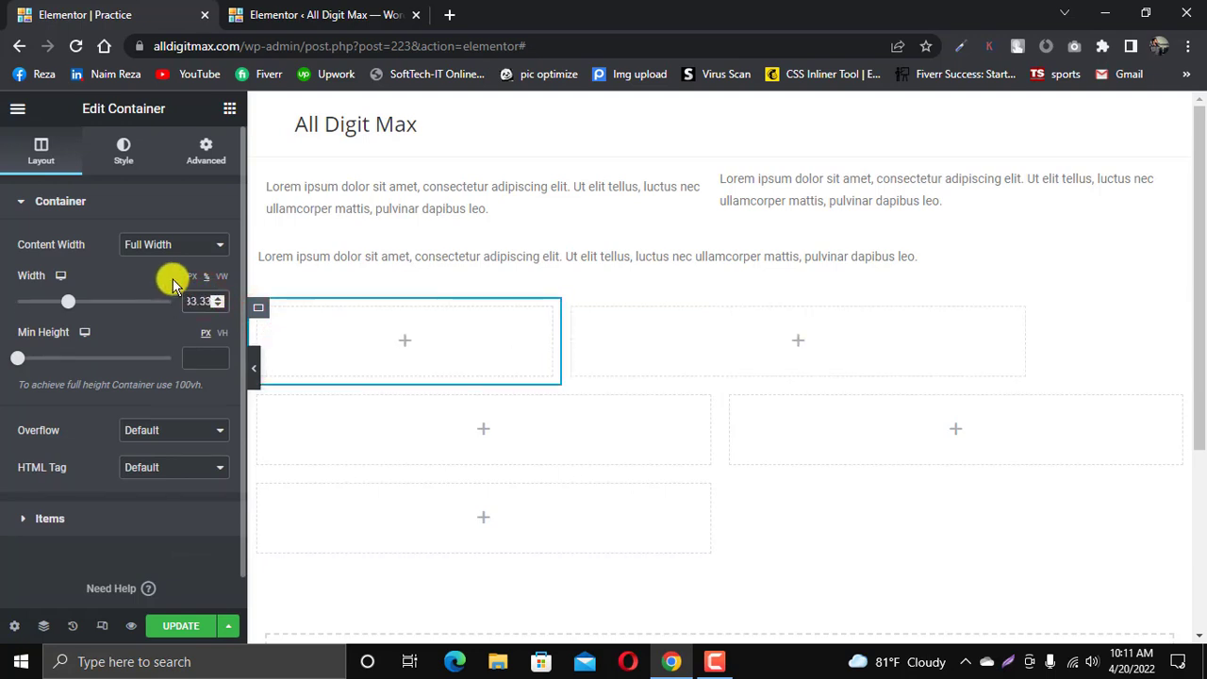
{"action": "left_click", "coordinate": [574, 308]}
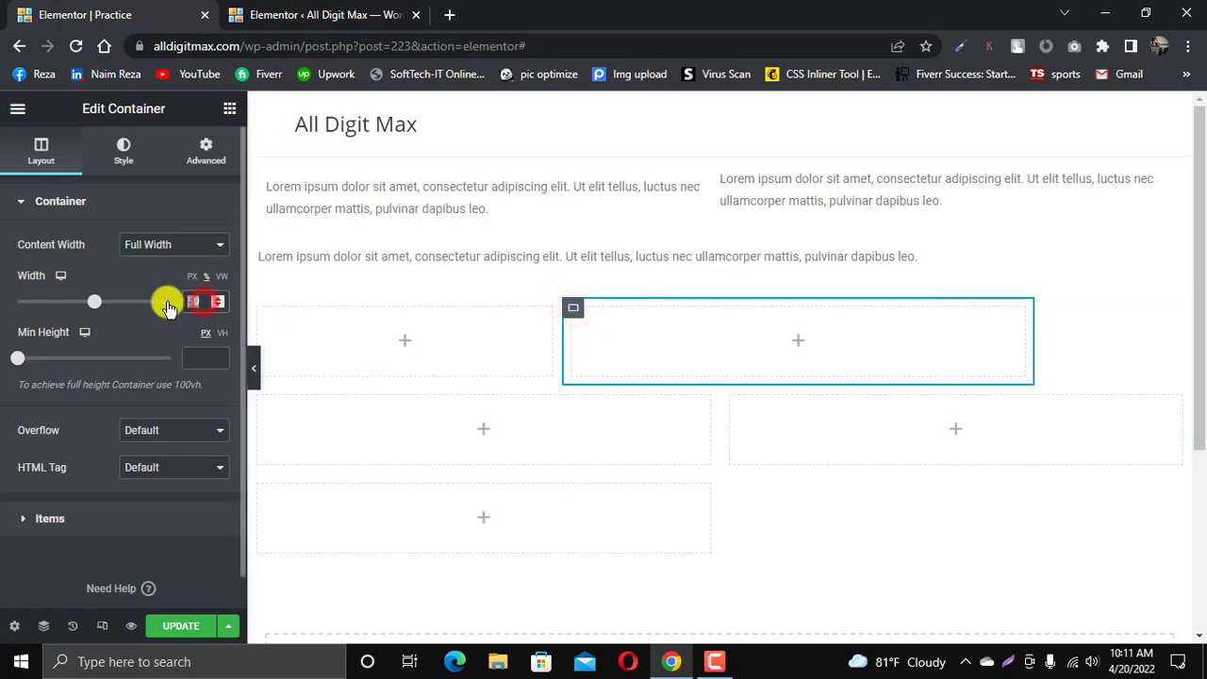
{"action": "type", "text": "33.33"}
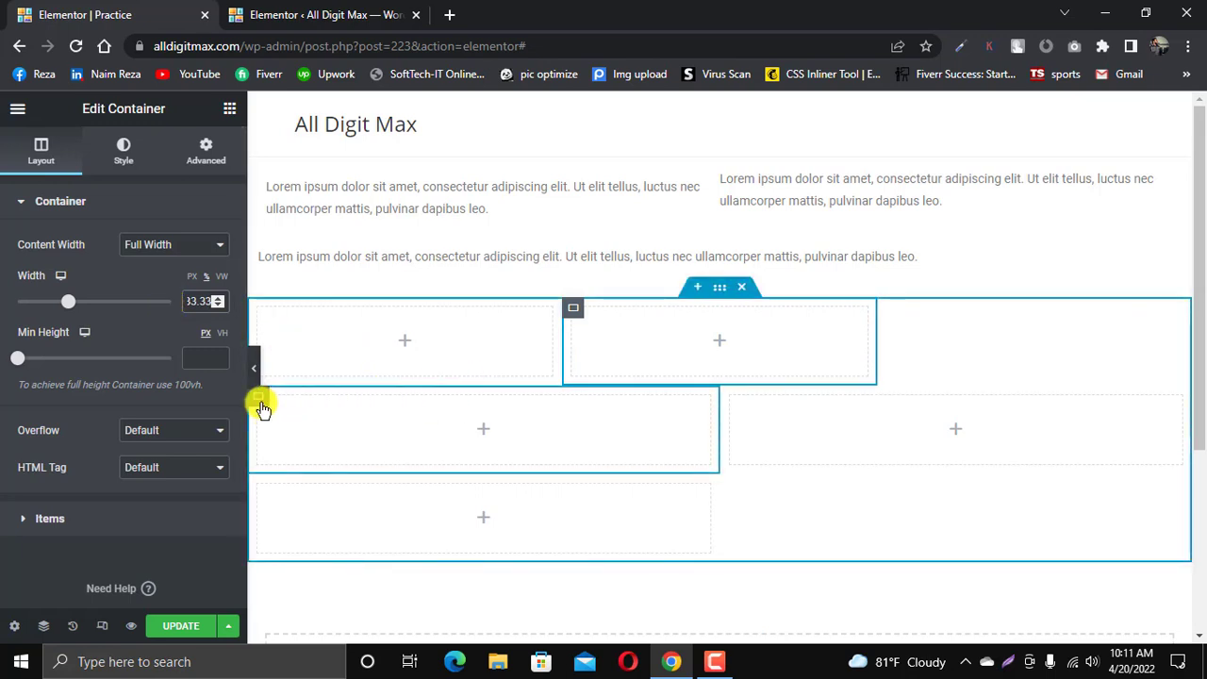
{"action": "left_click", "coordinate": [261, 406]}
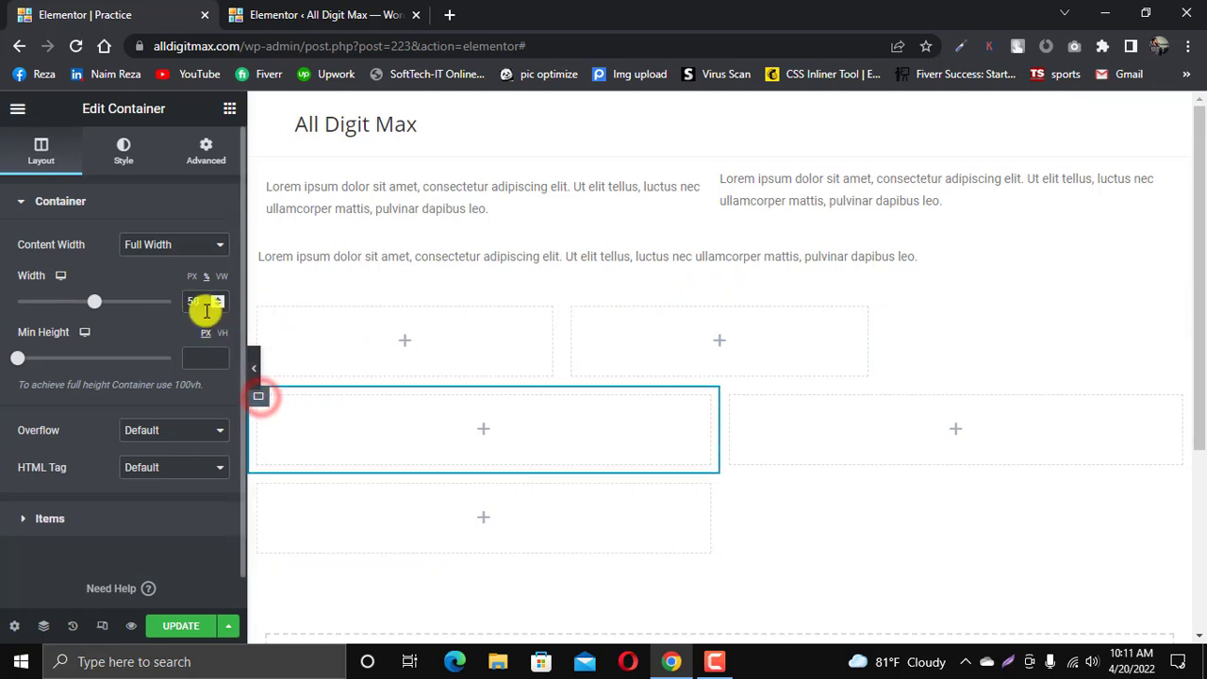
{"action": "type", "text": "33.33"}
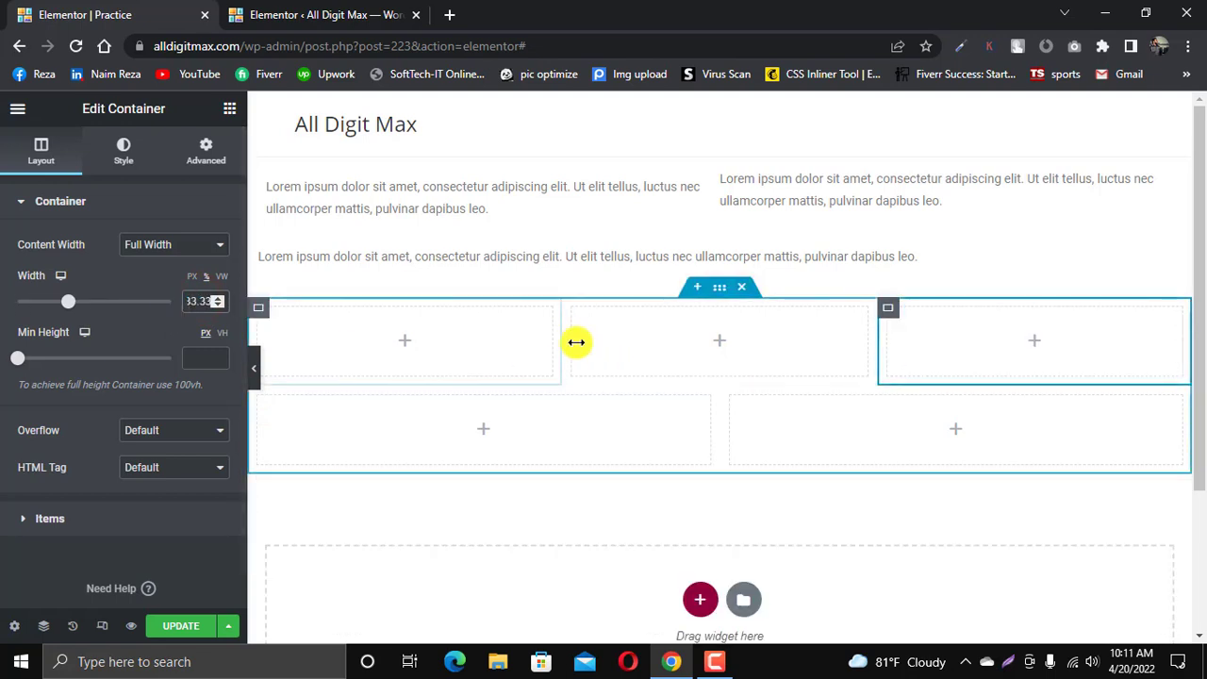
Step: Narrow the first container in the second row to about a third of the row by moving its edge
{"action": "scroll", "coordinate": [661, 396], "scroll_direction": "down", "scroll_amount": 1}
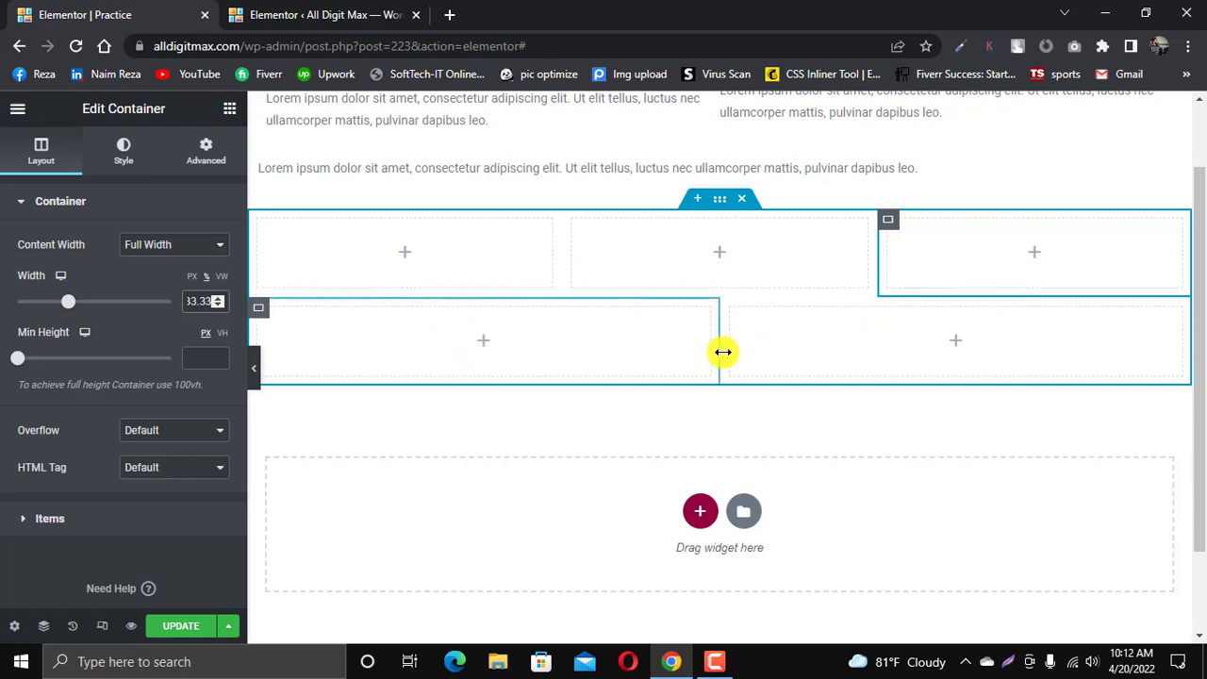
{"action": "left_click_drag", "start_coordinate": [719, 352], "coordinate": [577, 351]}
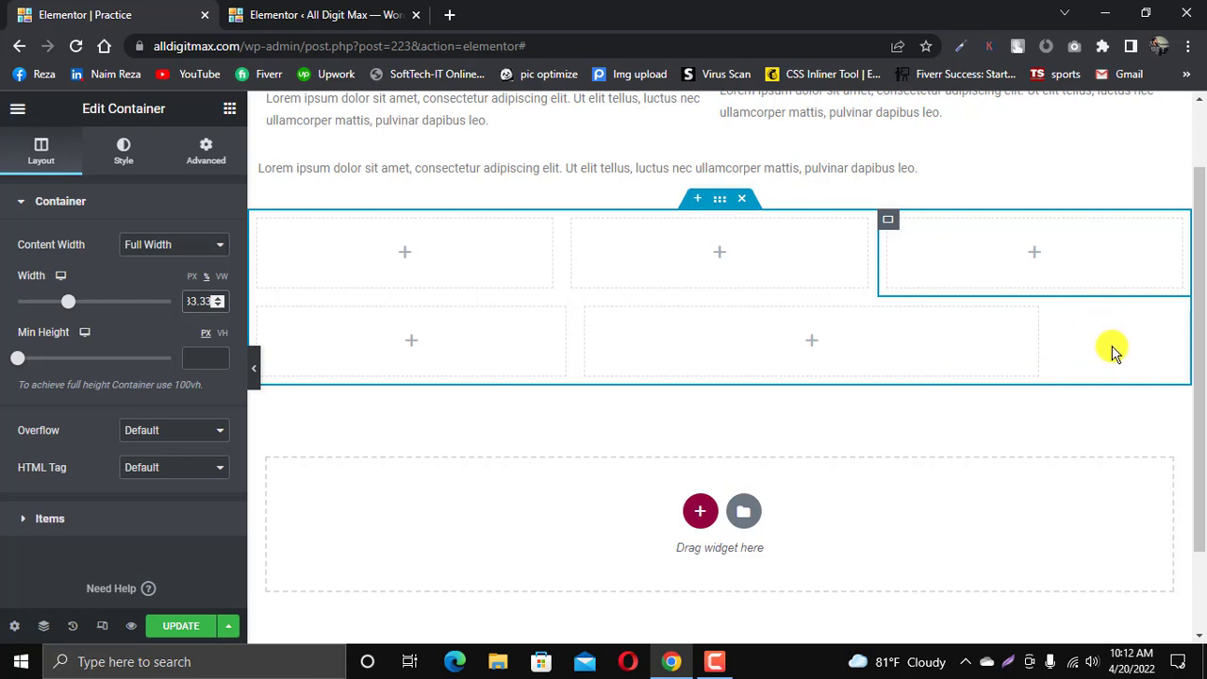
{"action": "left_click", "coordinate": [700, 514]}
{"action": "scroll", "coordinate": [741, 476], "scroll_direction": "down", "scroll_amount": 2}
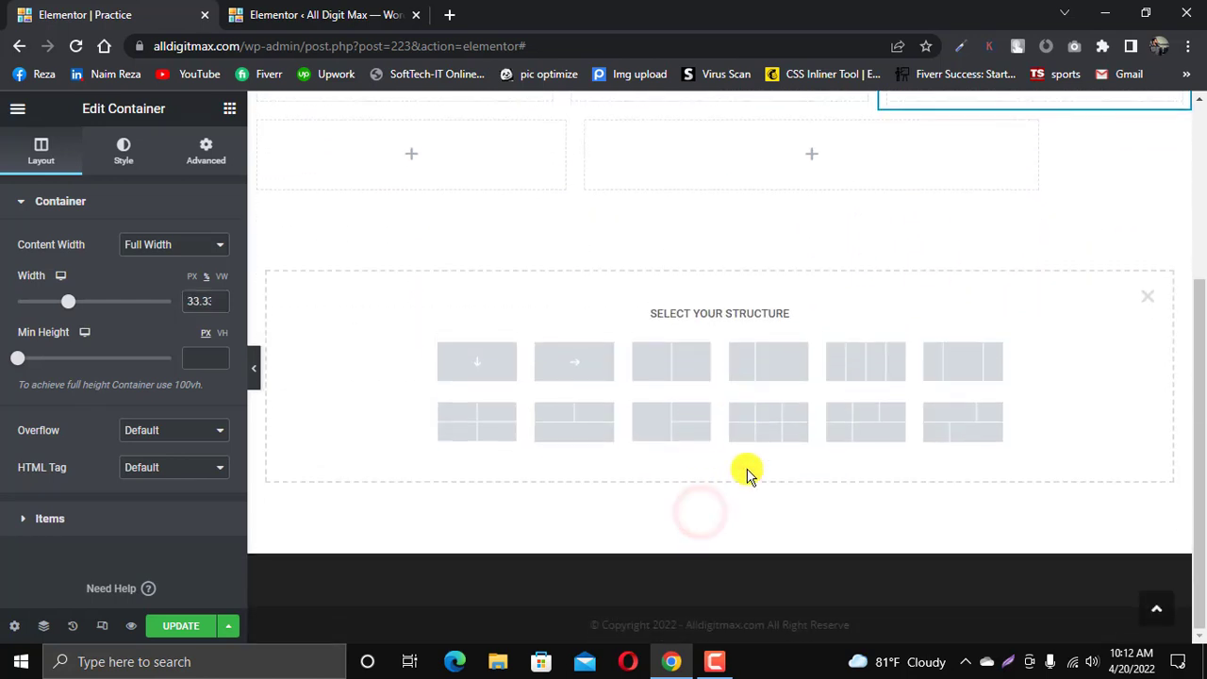
{"action": "left_click", "coordinate": [1152, 298]}
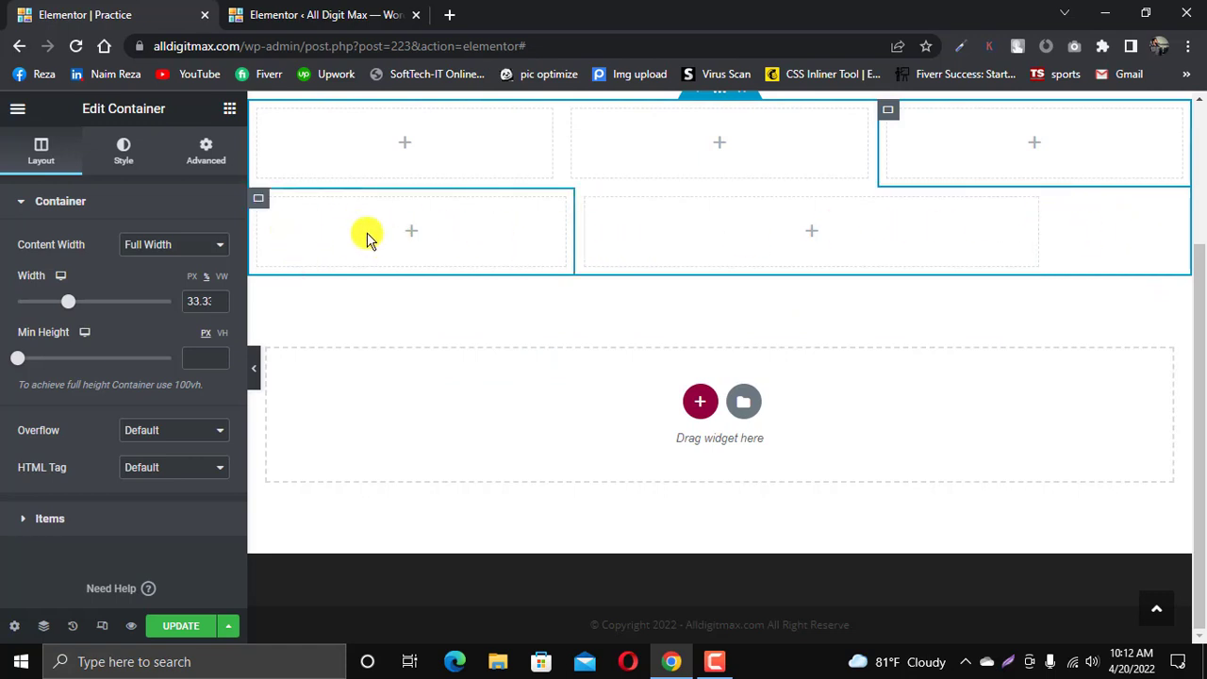
Step: Set the widths of the two second-row containers to 30% for the first and 70% for the second
{"action": "scroll", "coordinate": [509, 312], "scroll_direction": "up", "scroll_amount": 1}
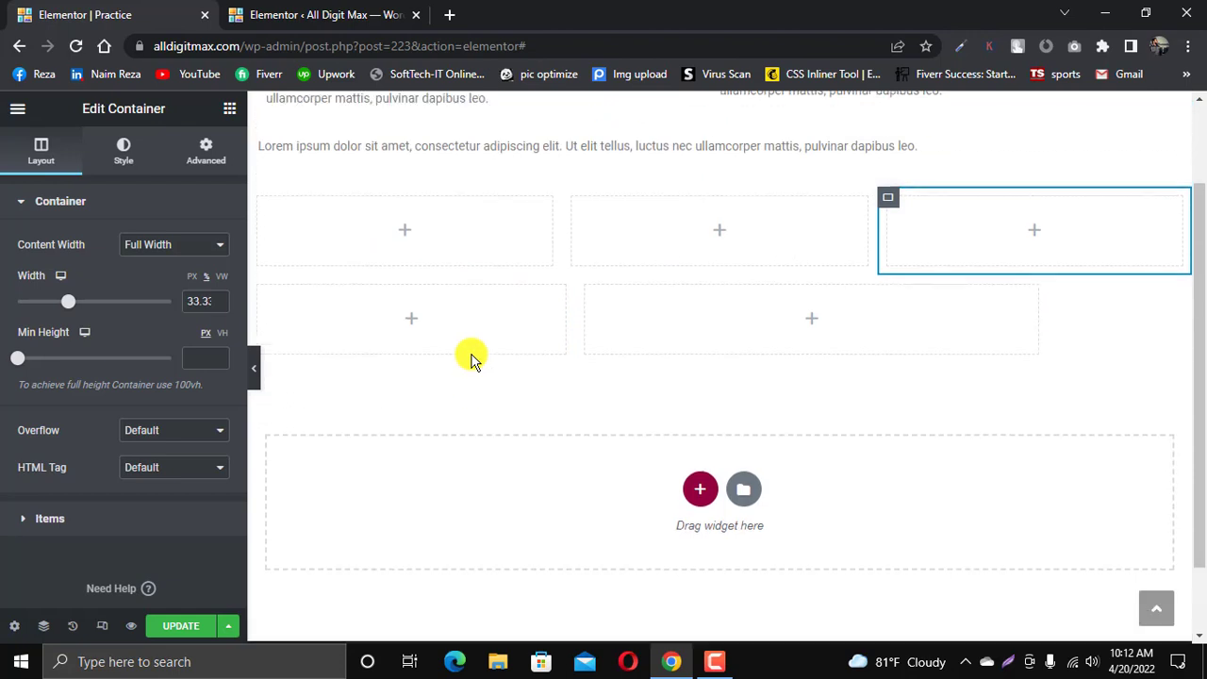
{"action": "left_click", "coordinate": [260, 288]}
{"action": "left_click_drag", "start_coordinate": [186, 300], "coordinate": [251, 292]}
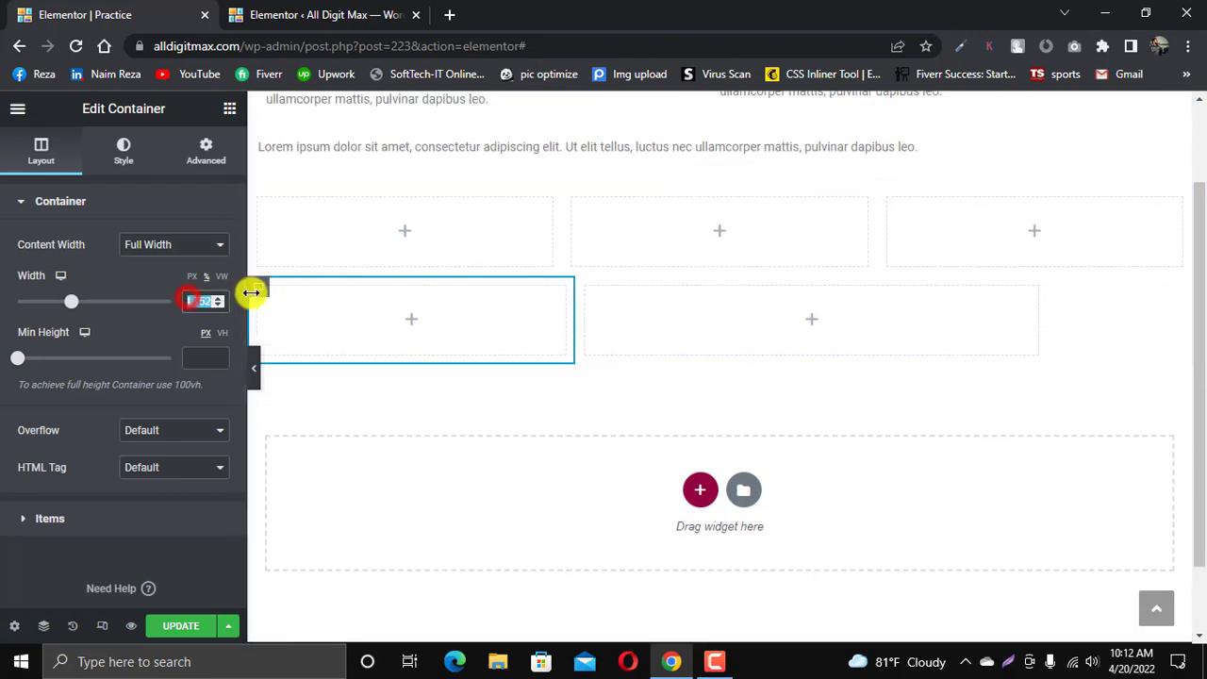
{"action": "type", "text": "30"}
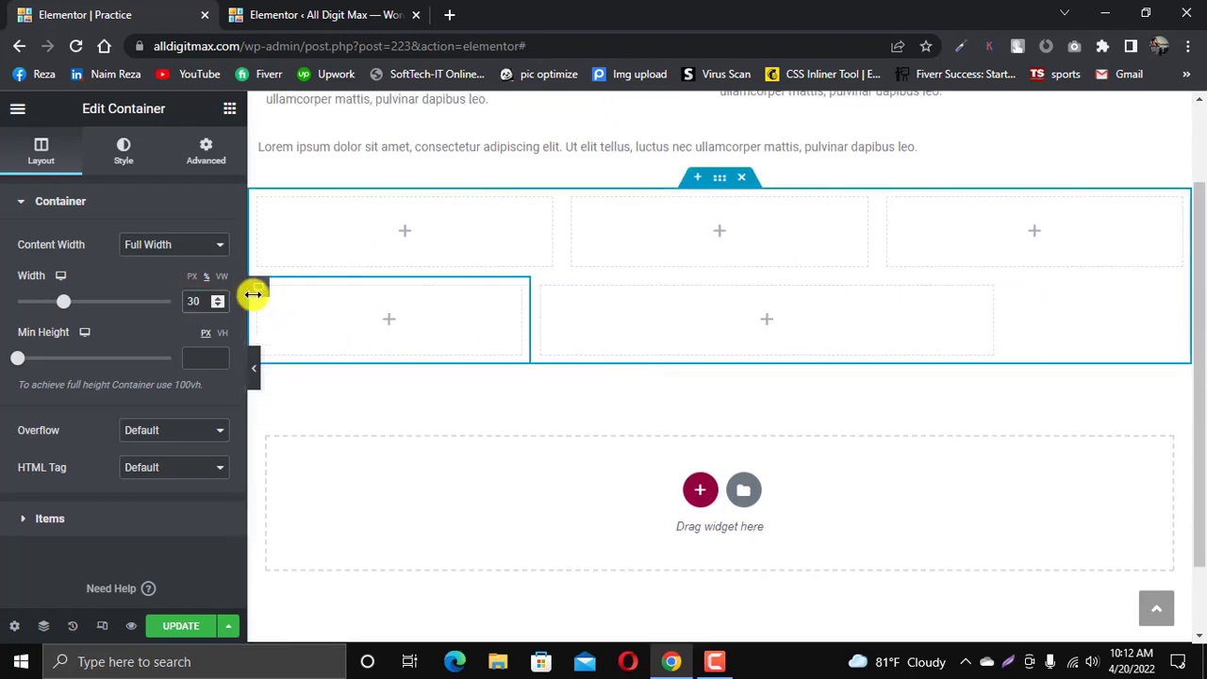
{"action": "left_click", "coordinate": [545, 296]}
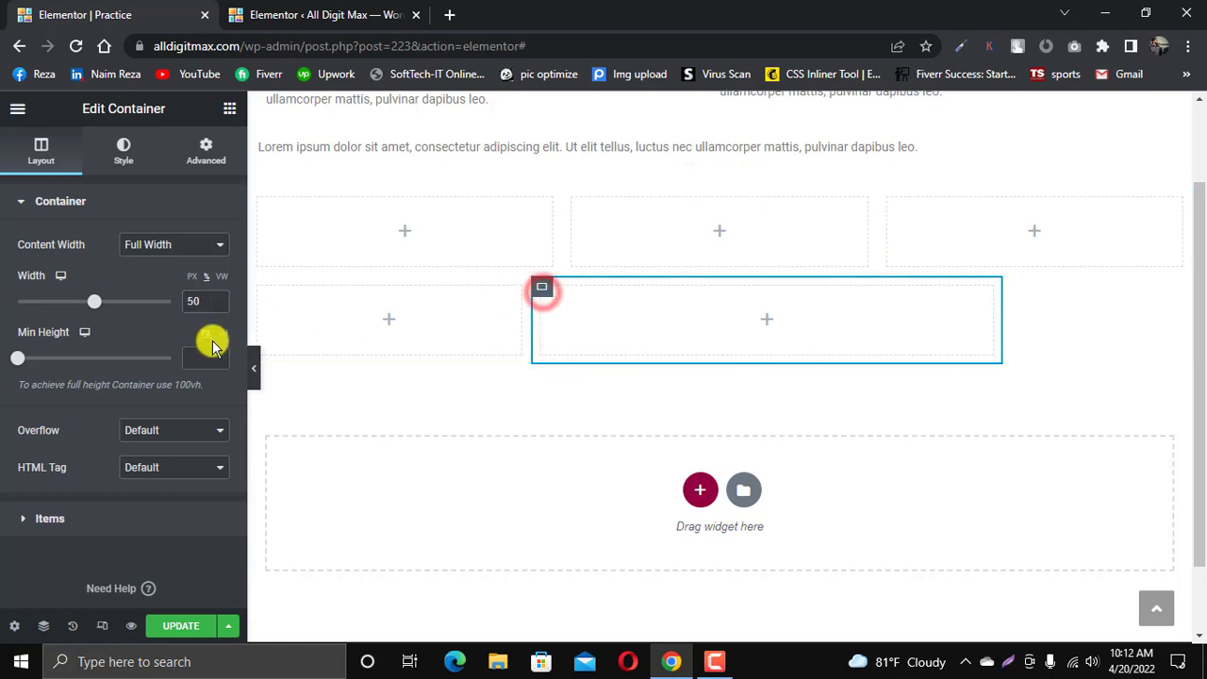
{"action": "type", "text": "70"}
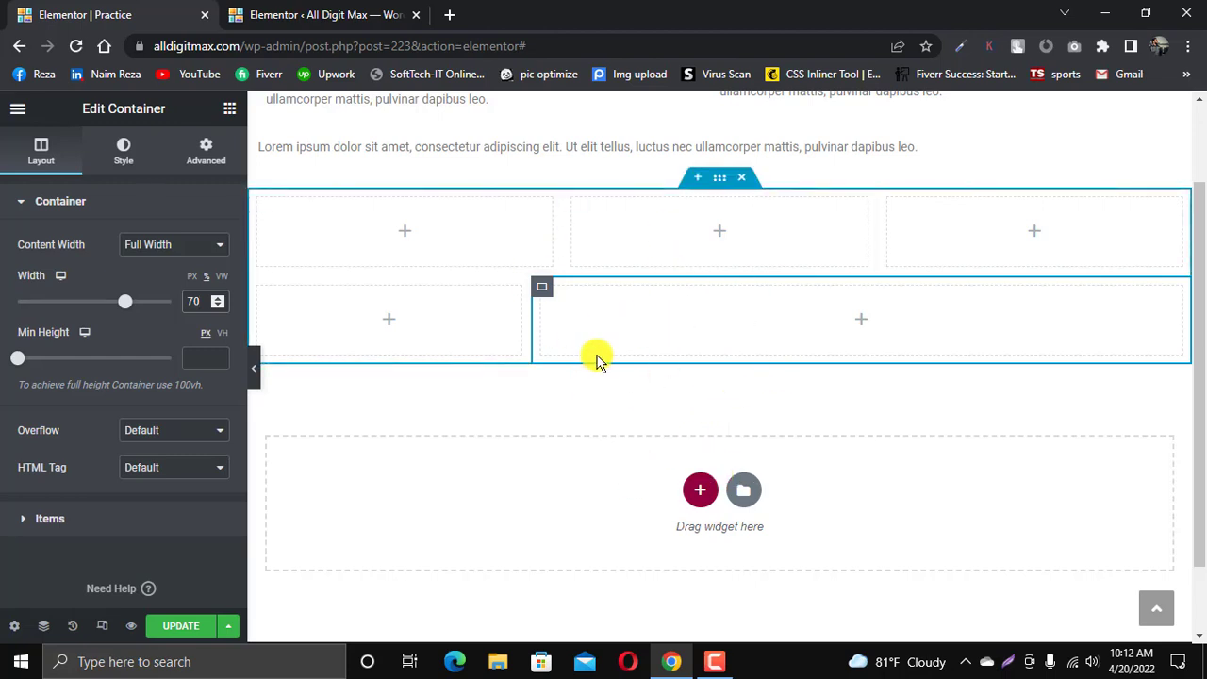
Step: Delete the parent container holding the five empty child containers
{"action": "scroll", "coordinate": [510, 461], "scroll_direction": "up", "scroll_amount": 1}
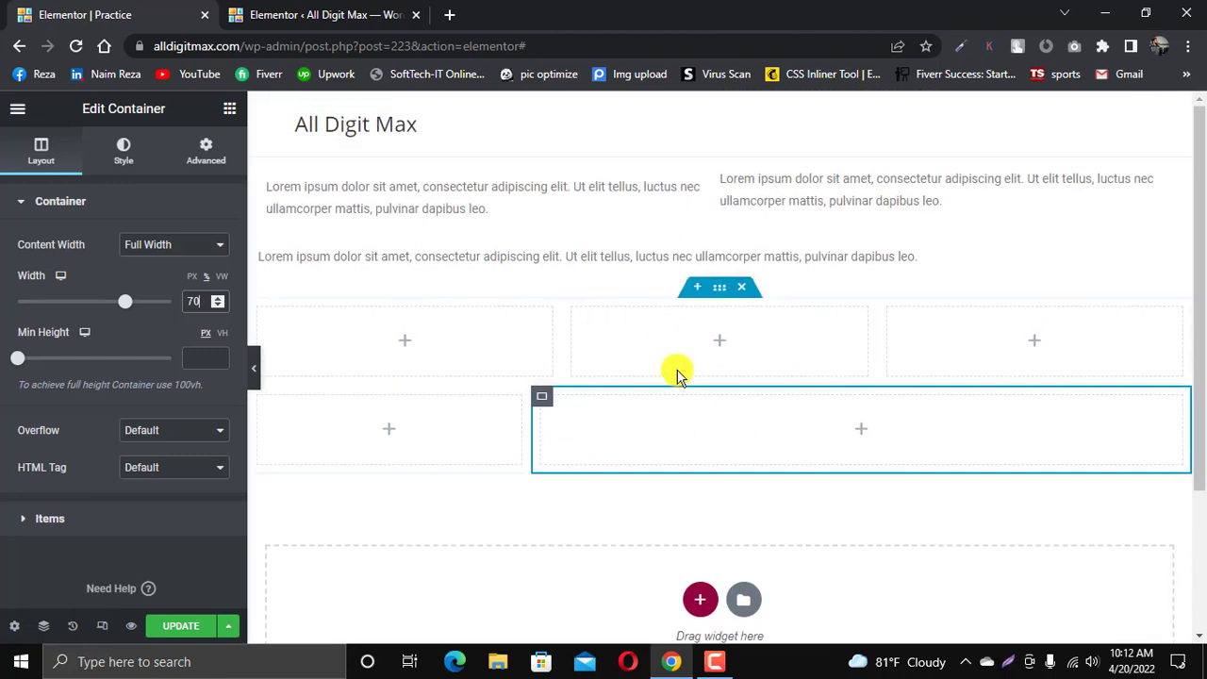
{"action": "left_click", "coordinate": [742, 288]}
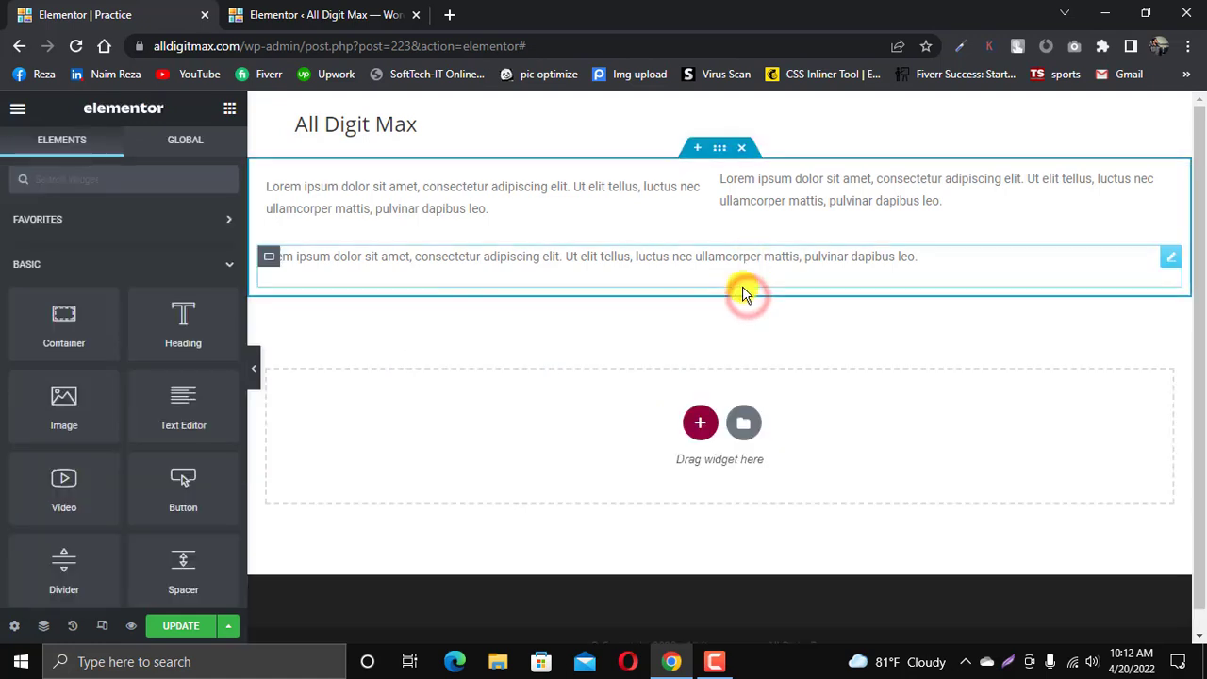